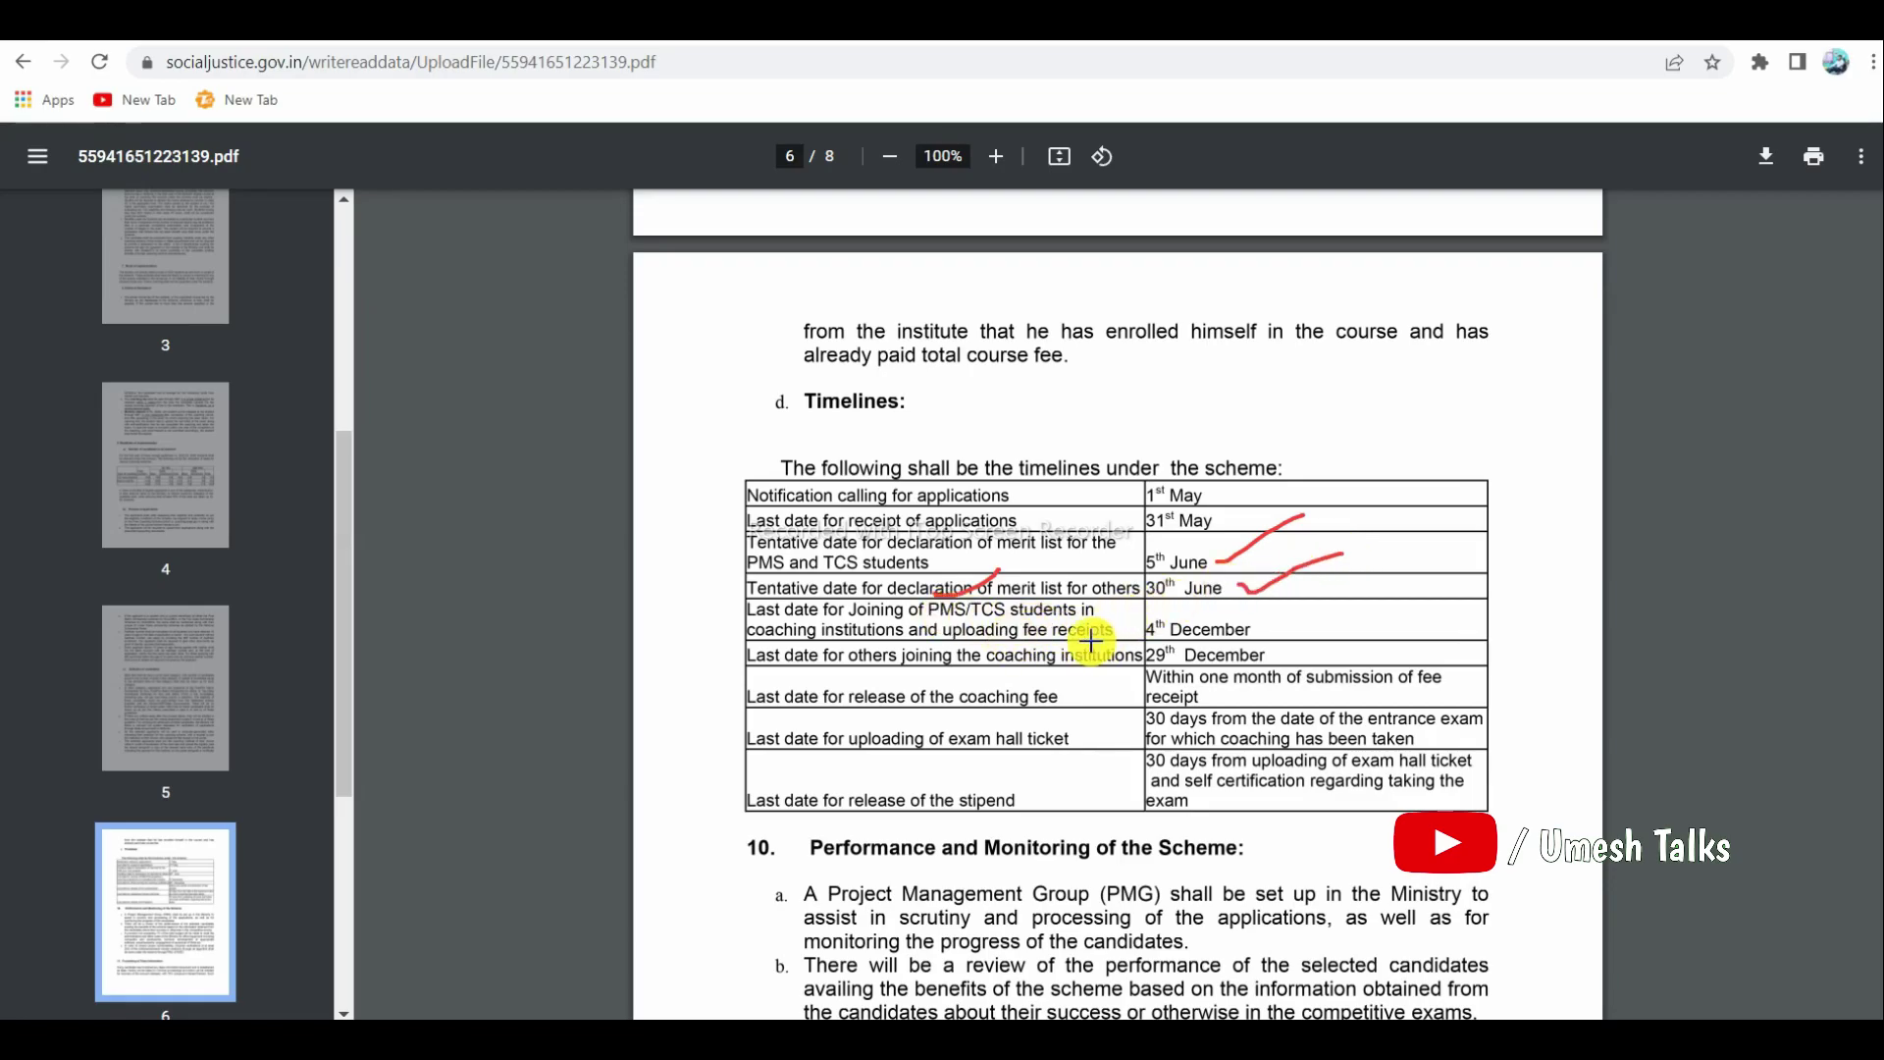
Mark the joining deadlines, coaching fee release and exam hall ticket rows of the Timelines table with red pen ticks
left_click_drag(1246, 629, 1350, 598)
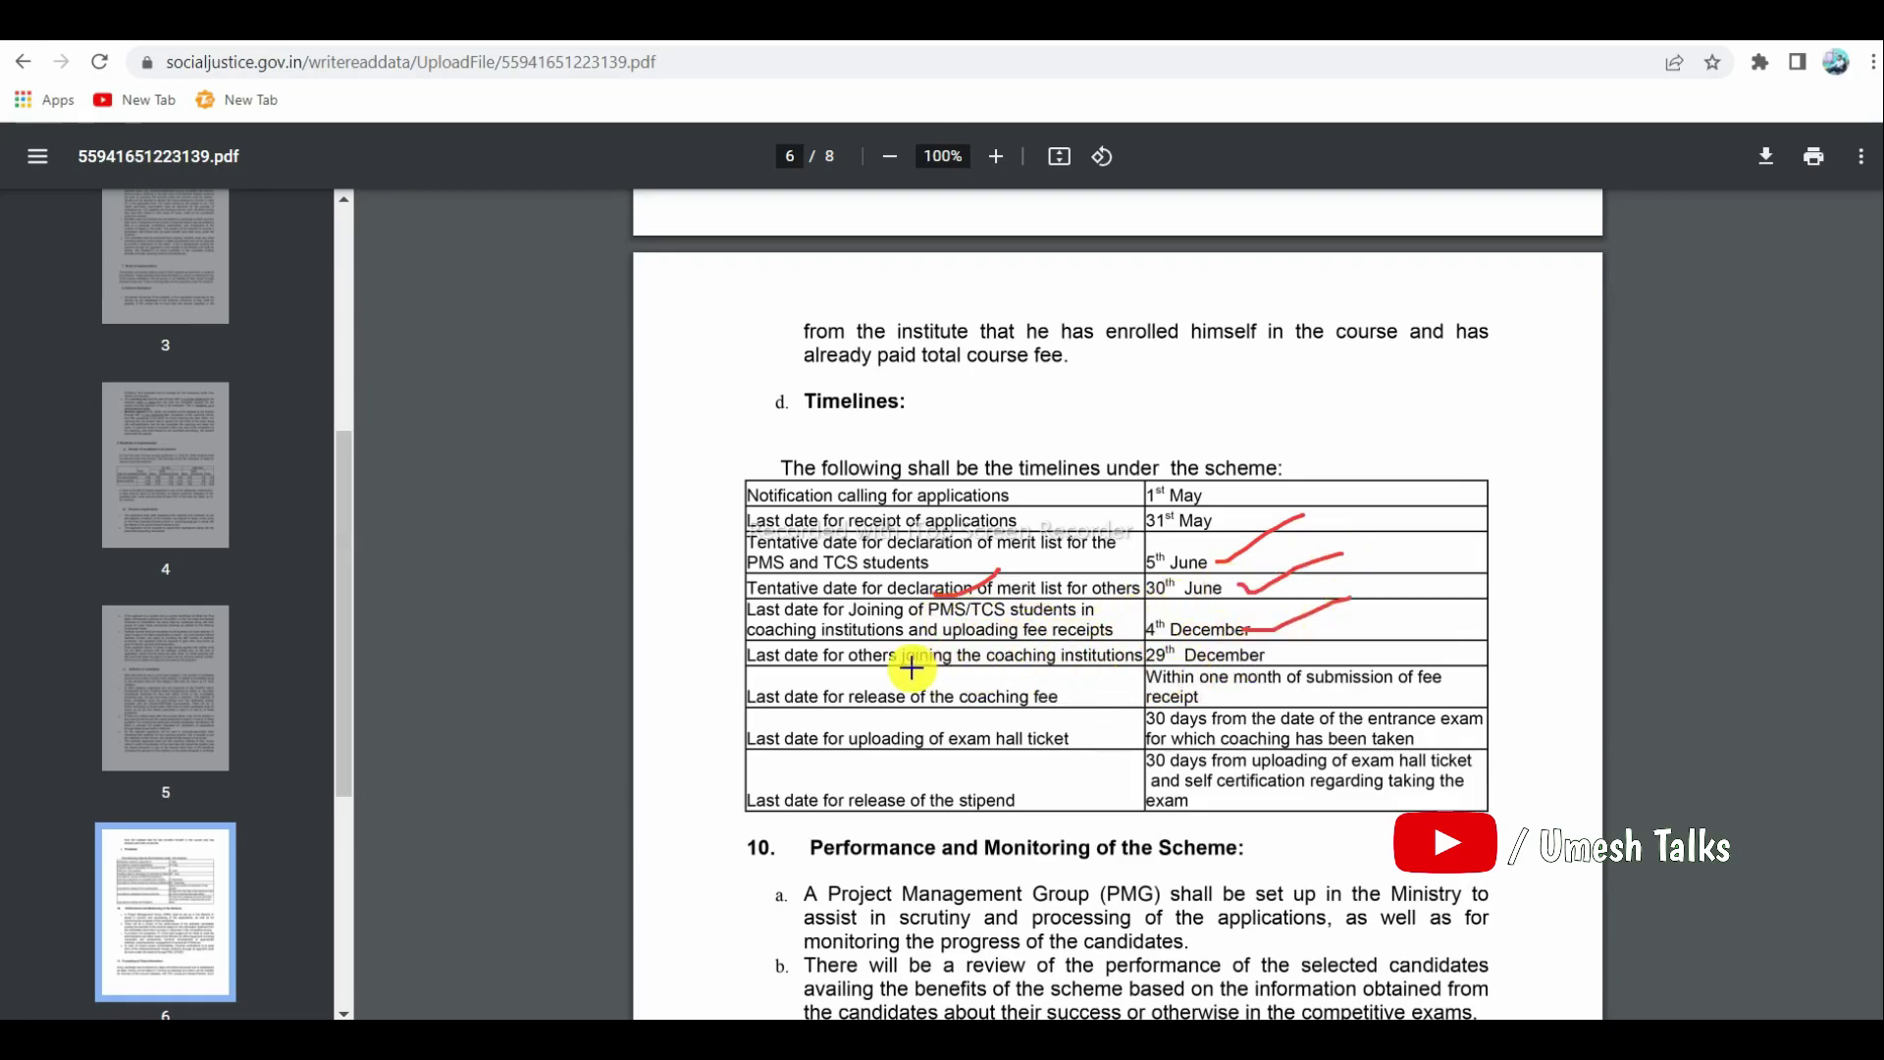
left_click_drag(1042, 654, 1158, 636)
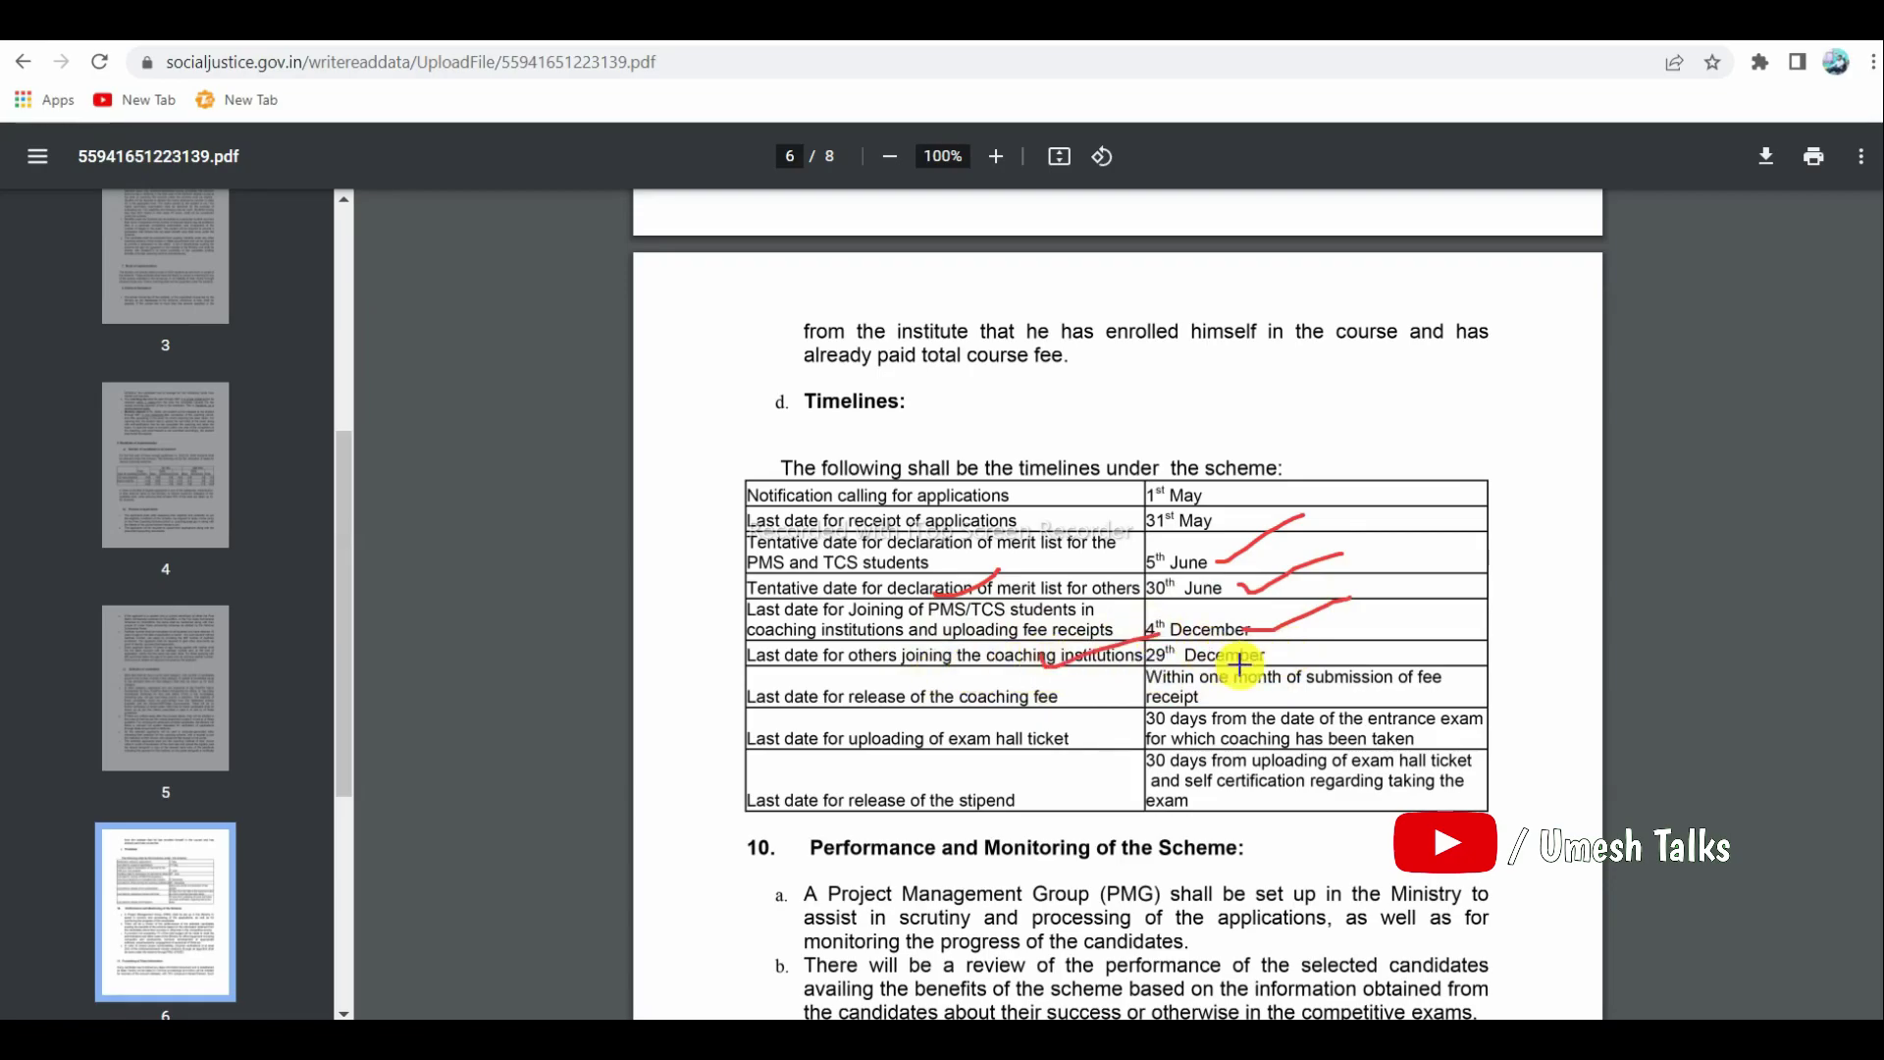
mouse_move(1043, 710)
left_mouse_down()
mouse_move(1165, 707)
mouse_move(1231, 679)
left_mouse_up()
left_click_drag(1393, 697, 1505, 671)
left_click_drag(1276, 728, 1452, 705)
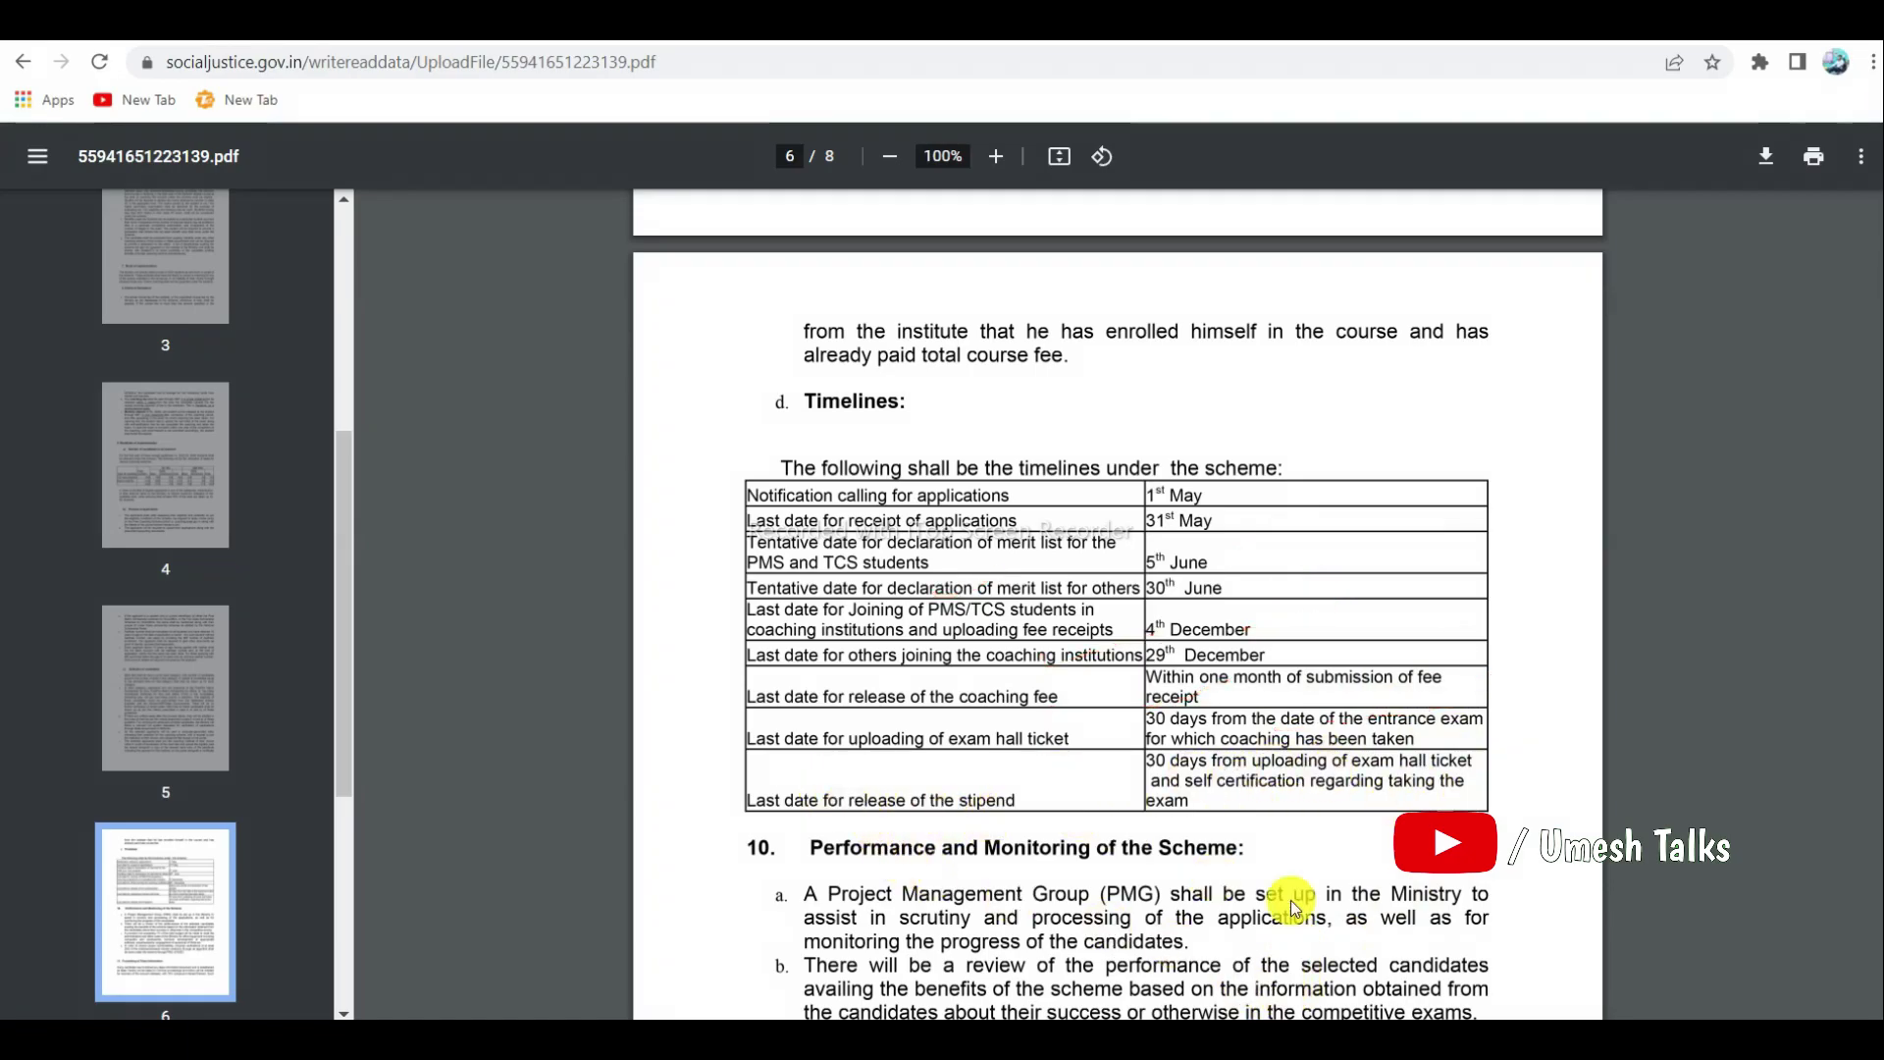
In the Annexure table, underline the Course heading in red and tick the Maximum Total Course Fee and Minimum Duration headings
scroll(1295, 891, "down", 5)
scroll(1048, 588, "down", 2)
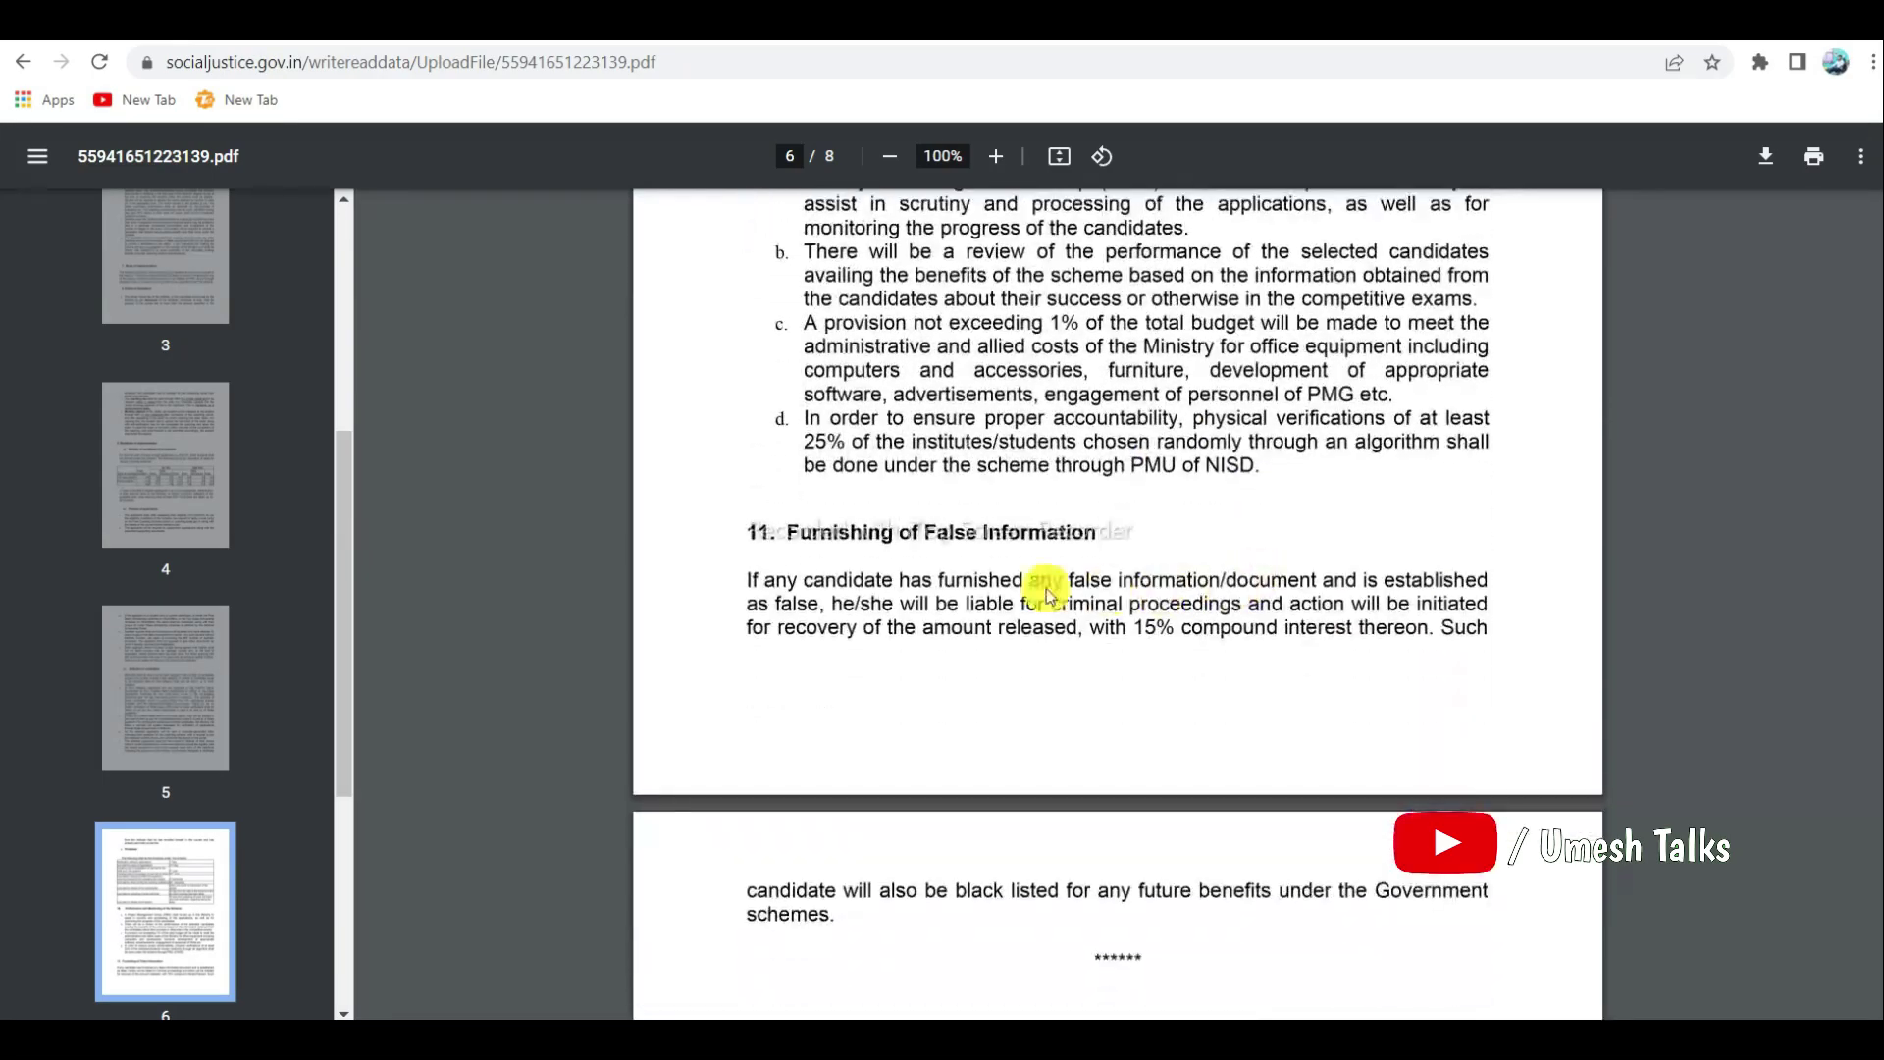
scroll(1102, 585, "down", 5)
scroll(1222, 675, "down", 4)
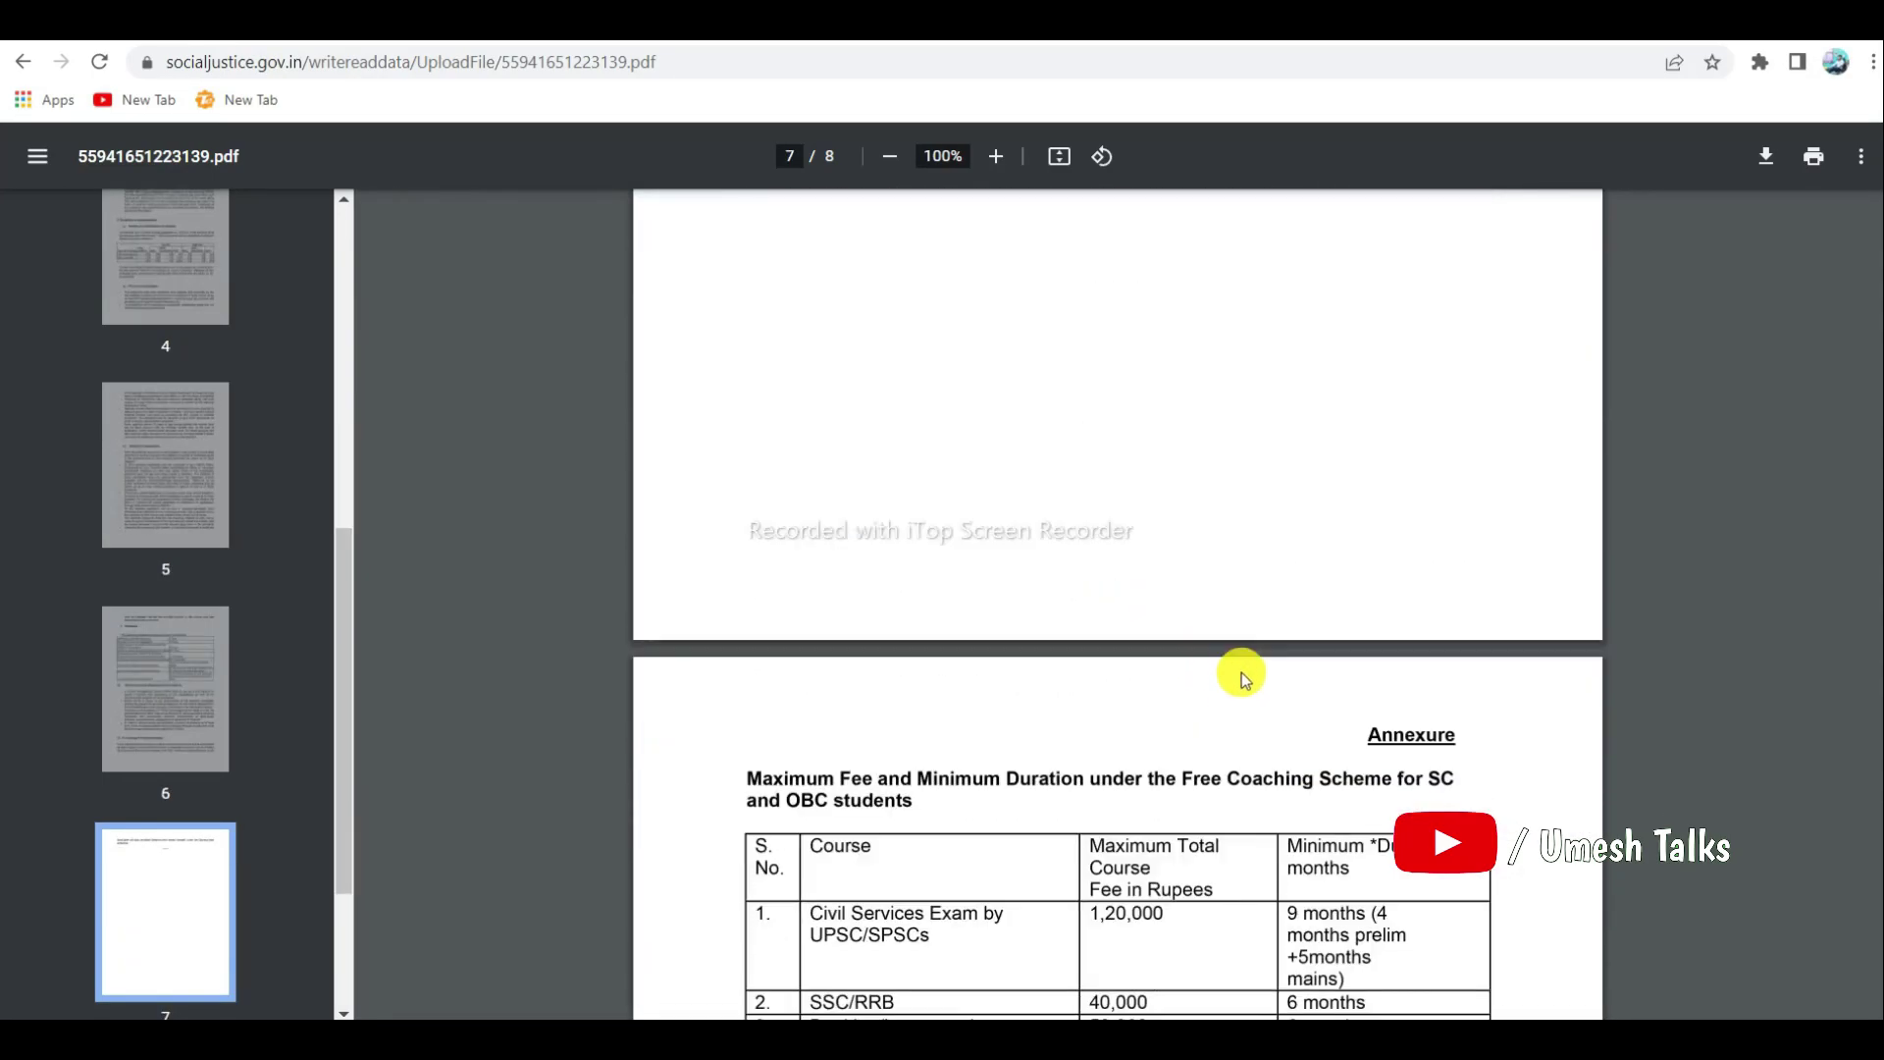
scroll(1241, 674, "down", 4)
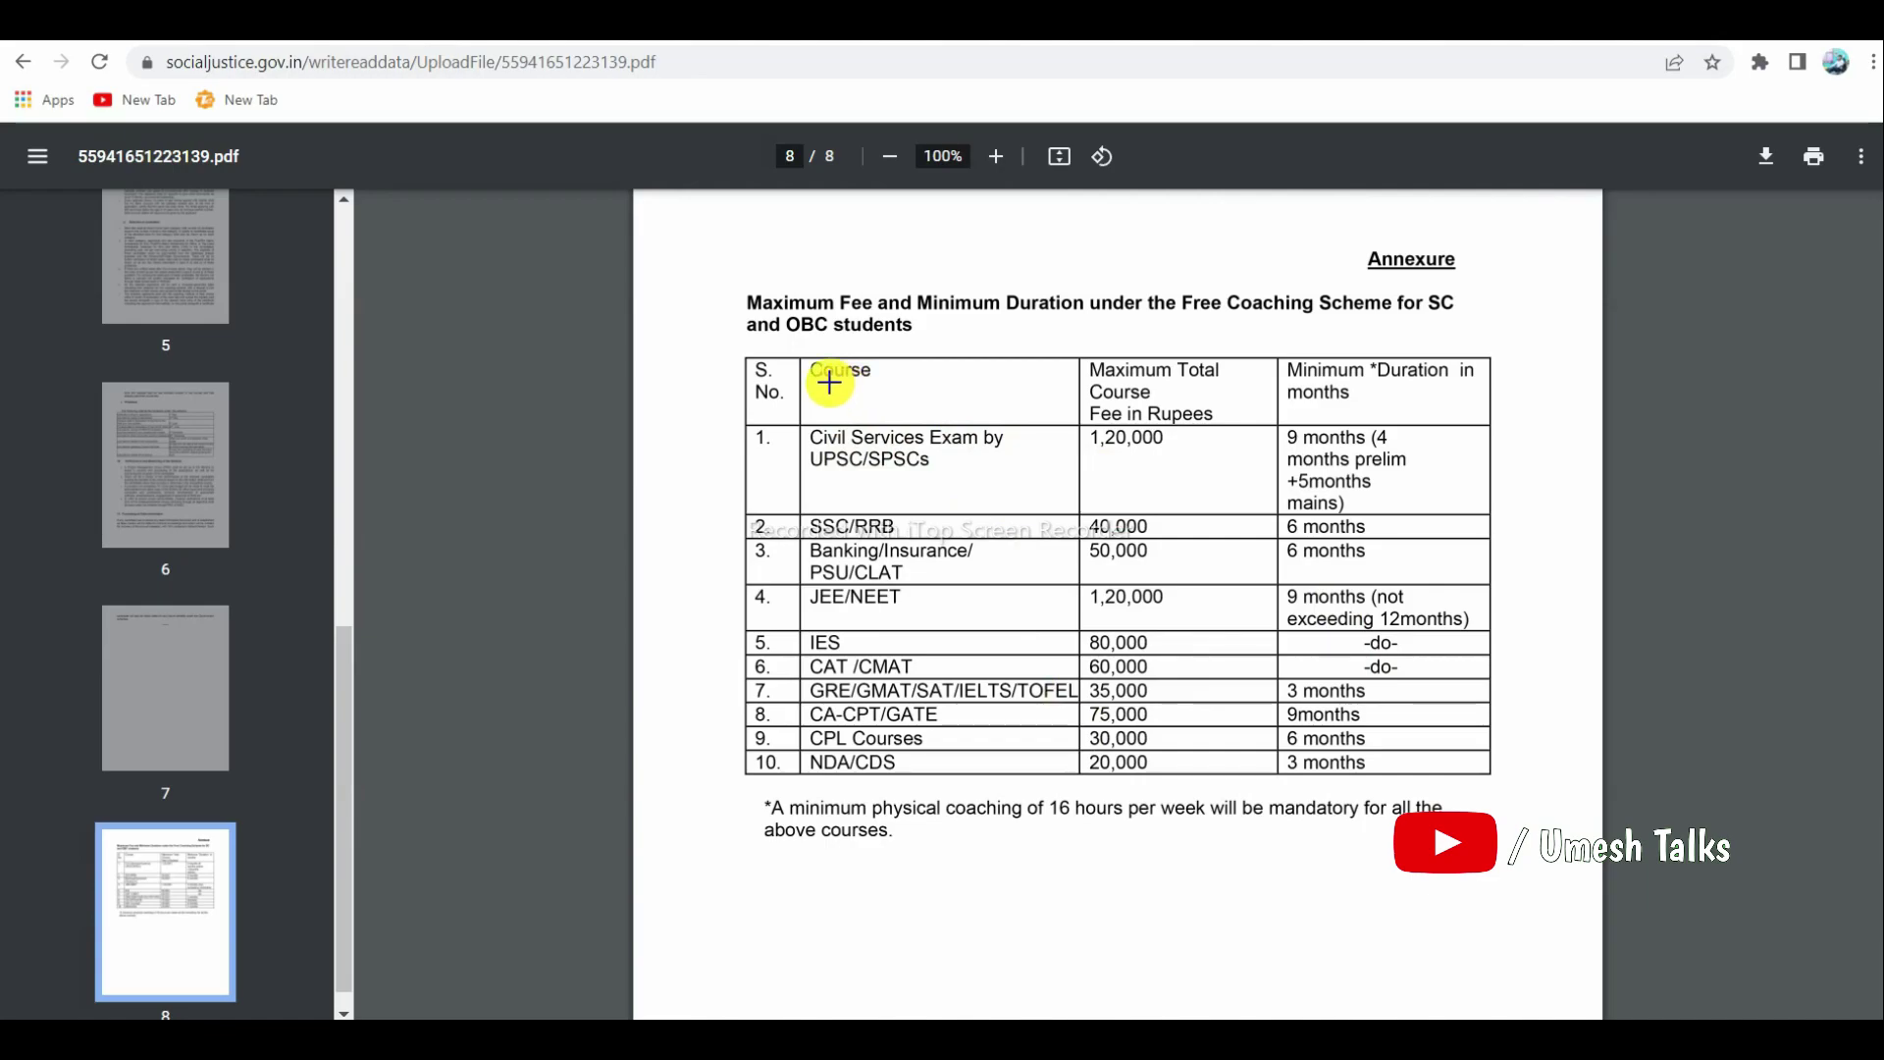
left_click_drag(827, 386, 903, 383)
left_click_drag(1220, 393, 1266, 376)
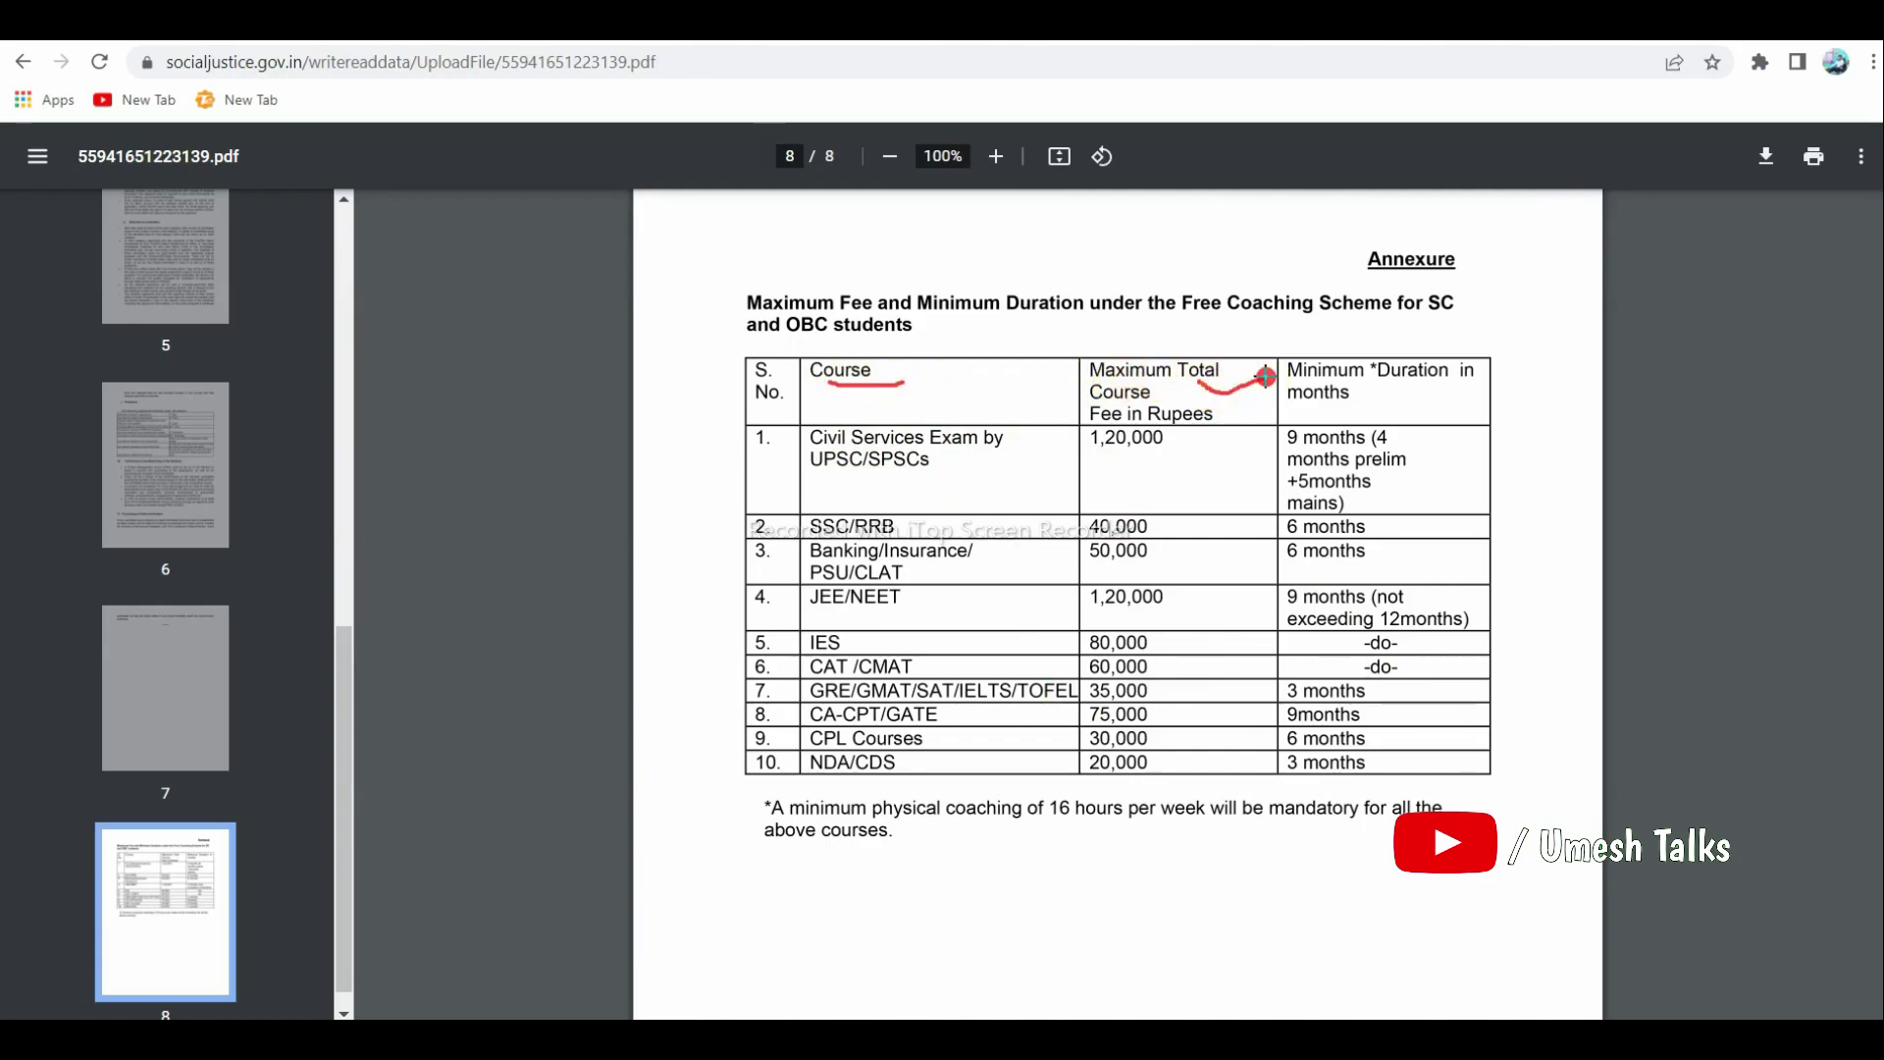
left_click_drag(1442, 393, 1514, 379)
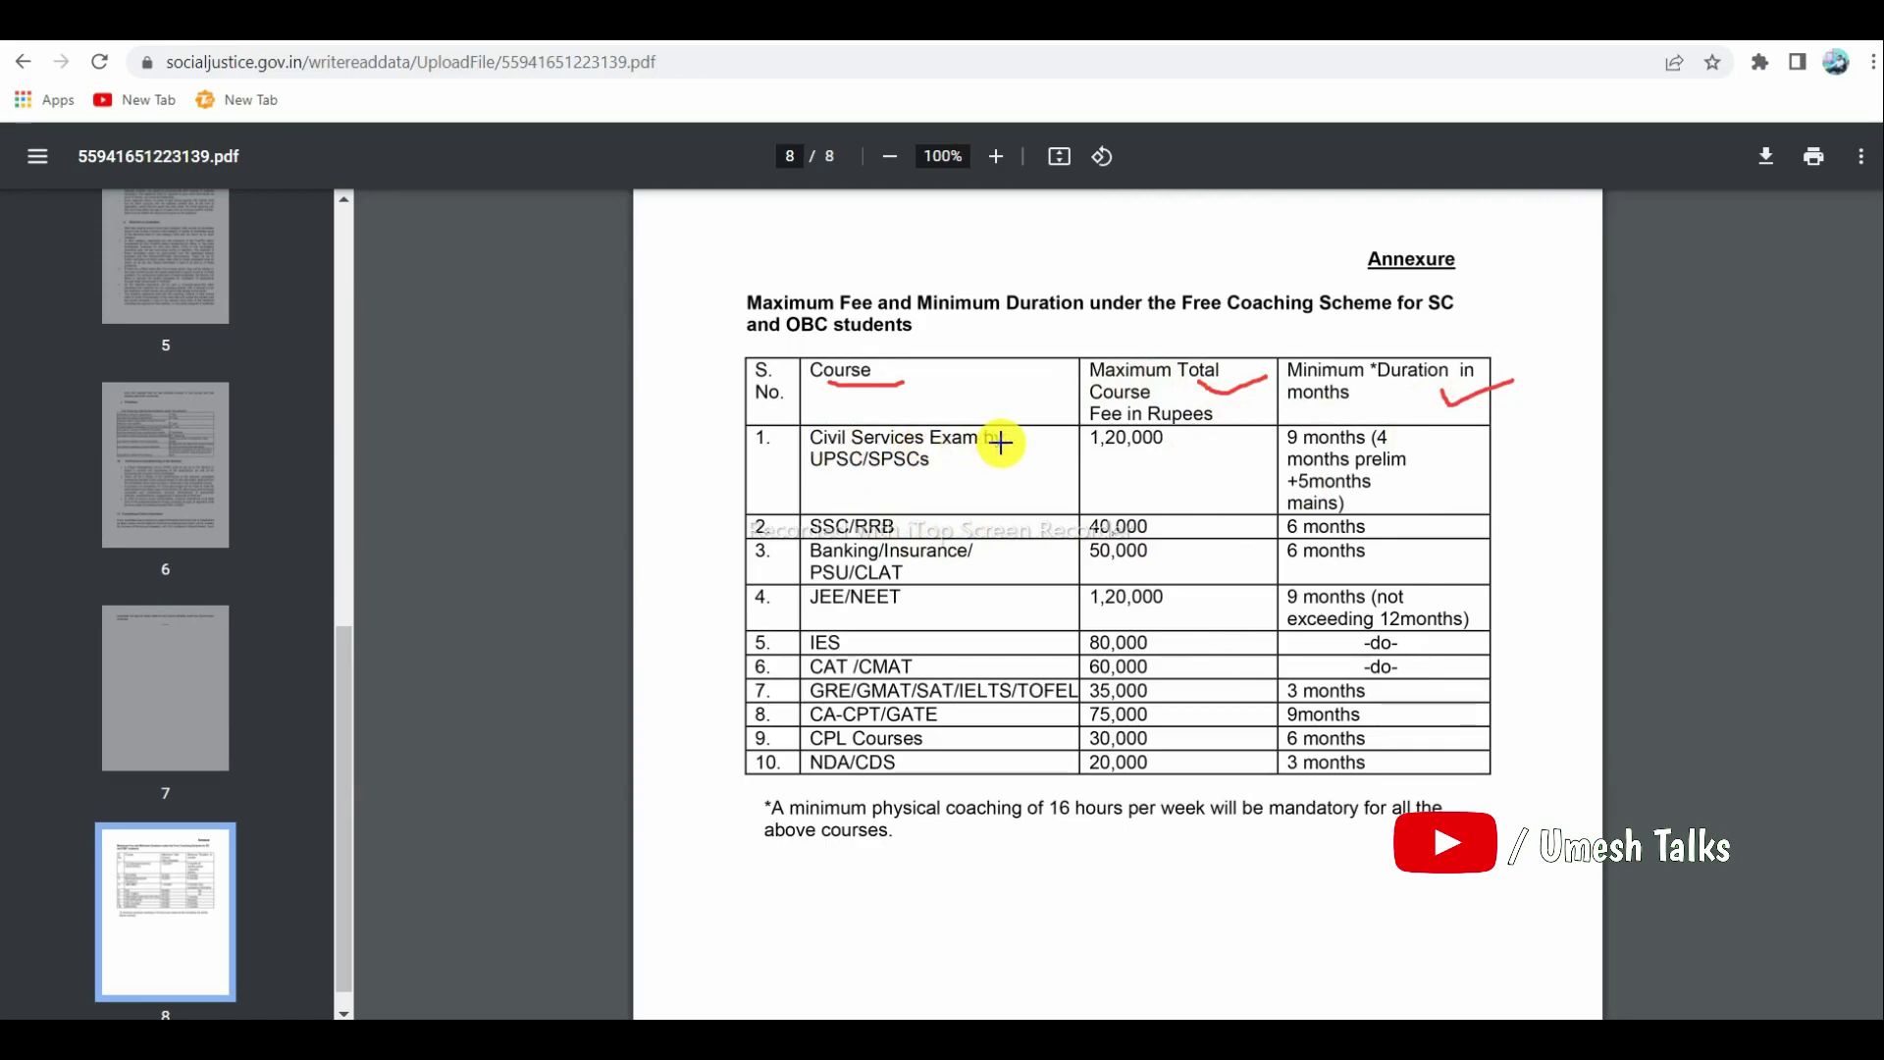
Tick the Civil Services row and the maximum fees for SSC/RRB, Banking/Insurance and JEE/NEET in red
left_click_drag(943, 468, 1181, 453)
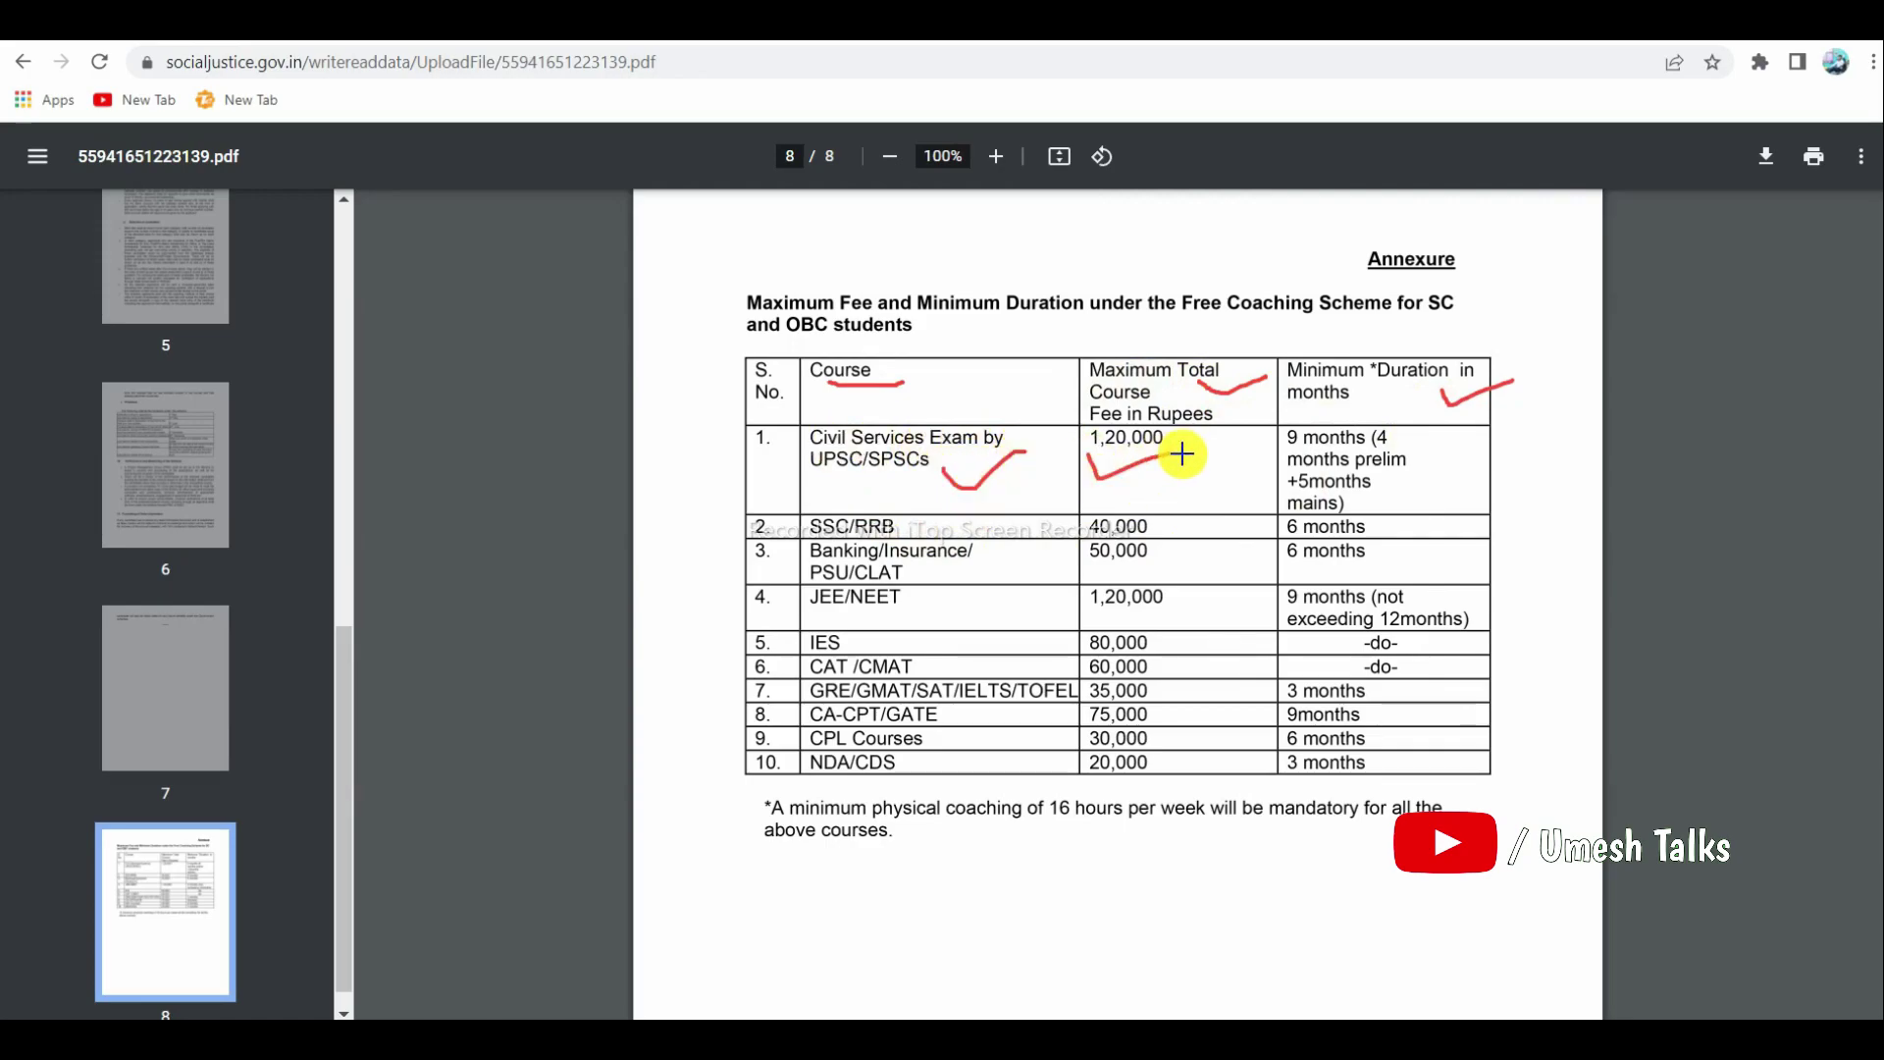
left_click_drag(1420, 474, 1574, 441)
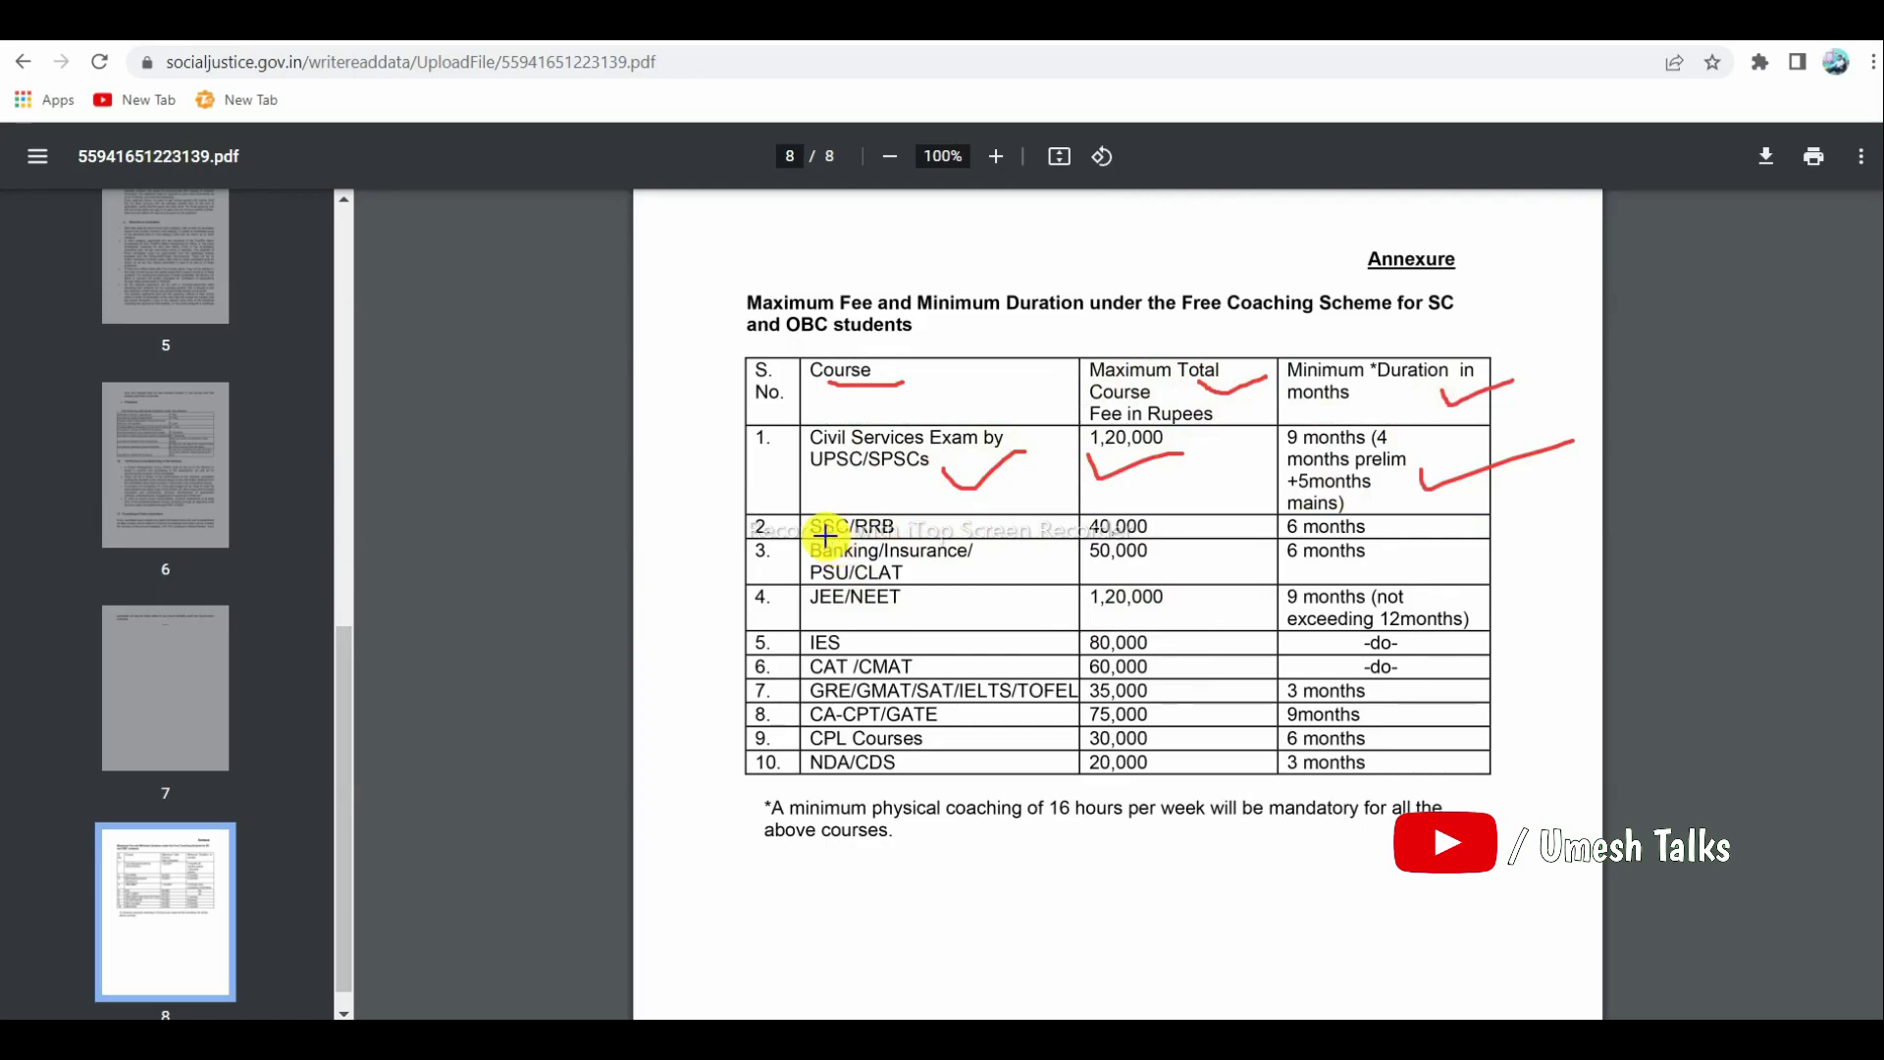
left_click_drag(1087, 533, 1182, 511)
left_click_drag(1089, 556, 1243, 525)
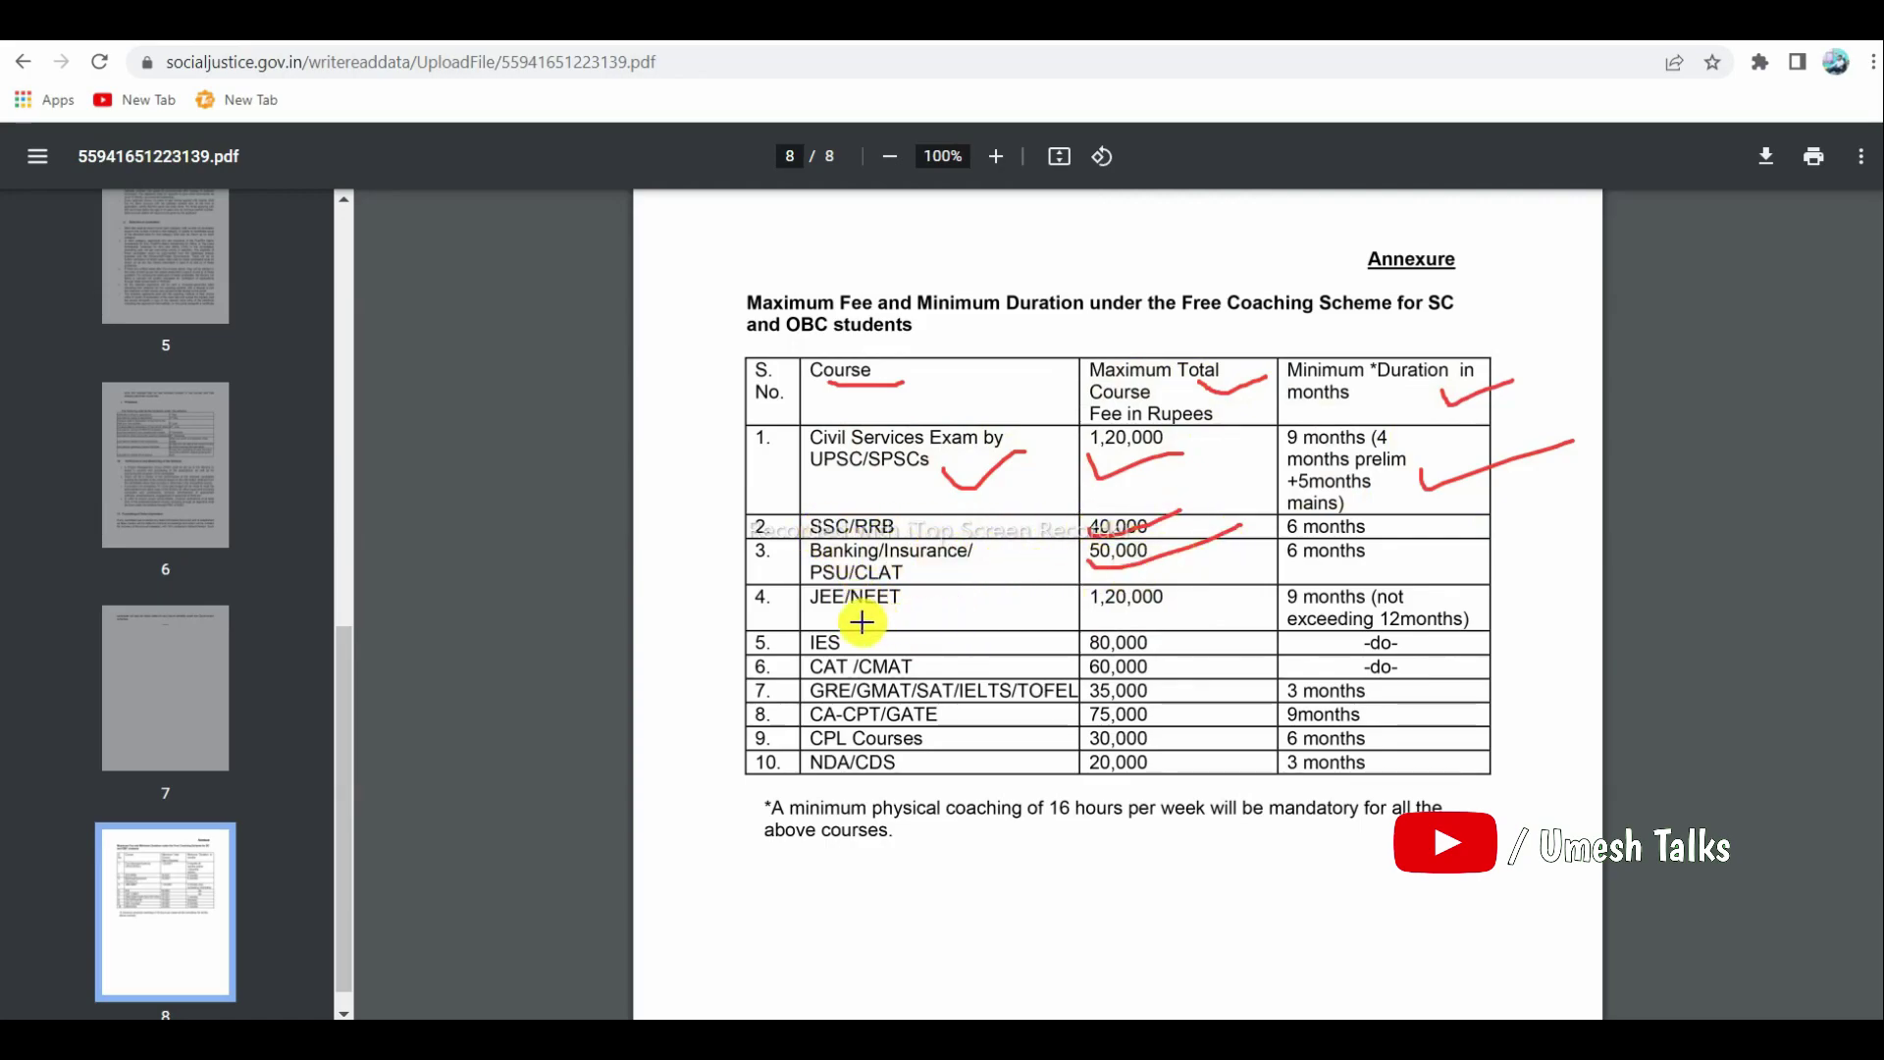
left_click_drag(1093, 606, 1198, 590)
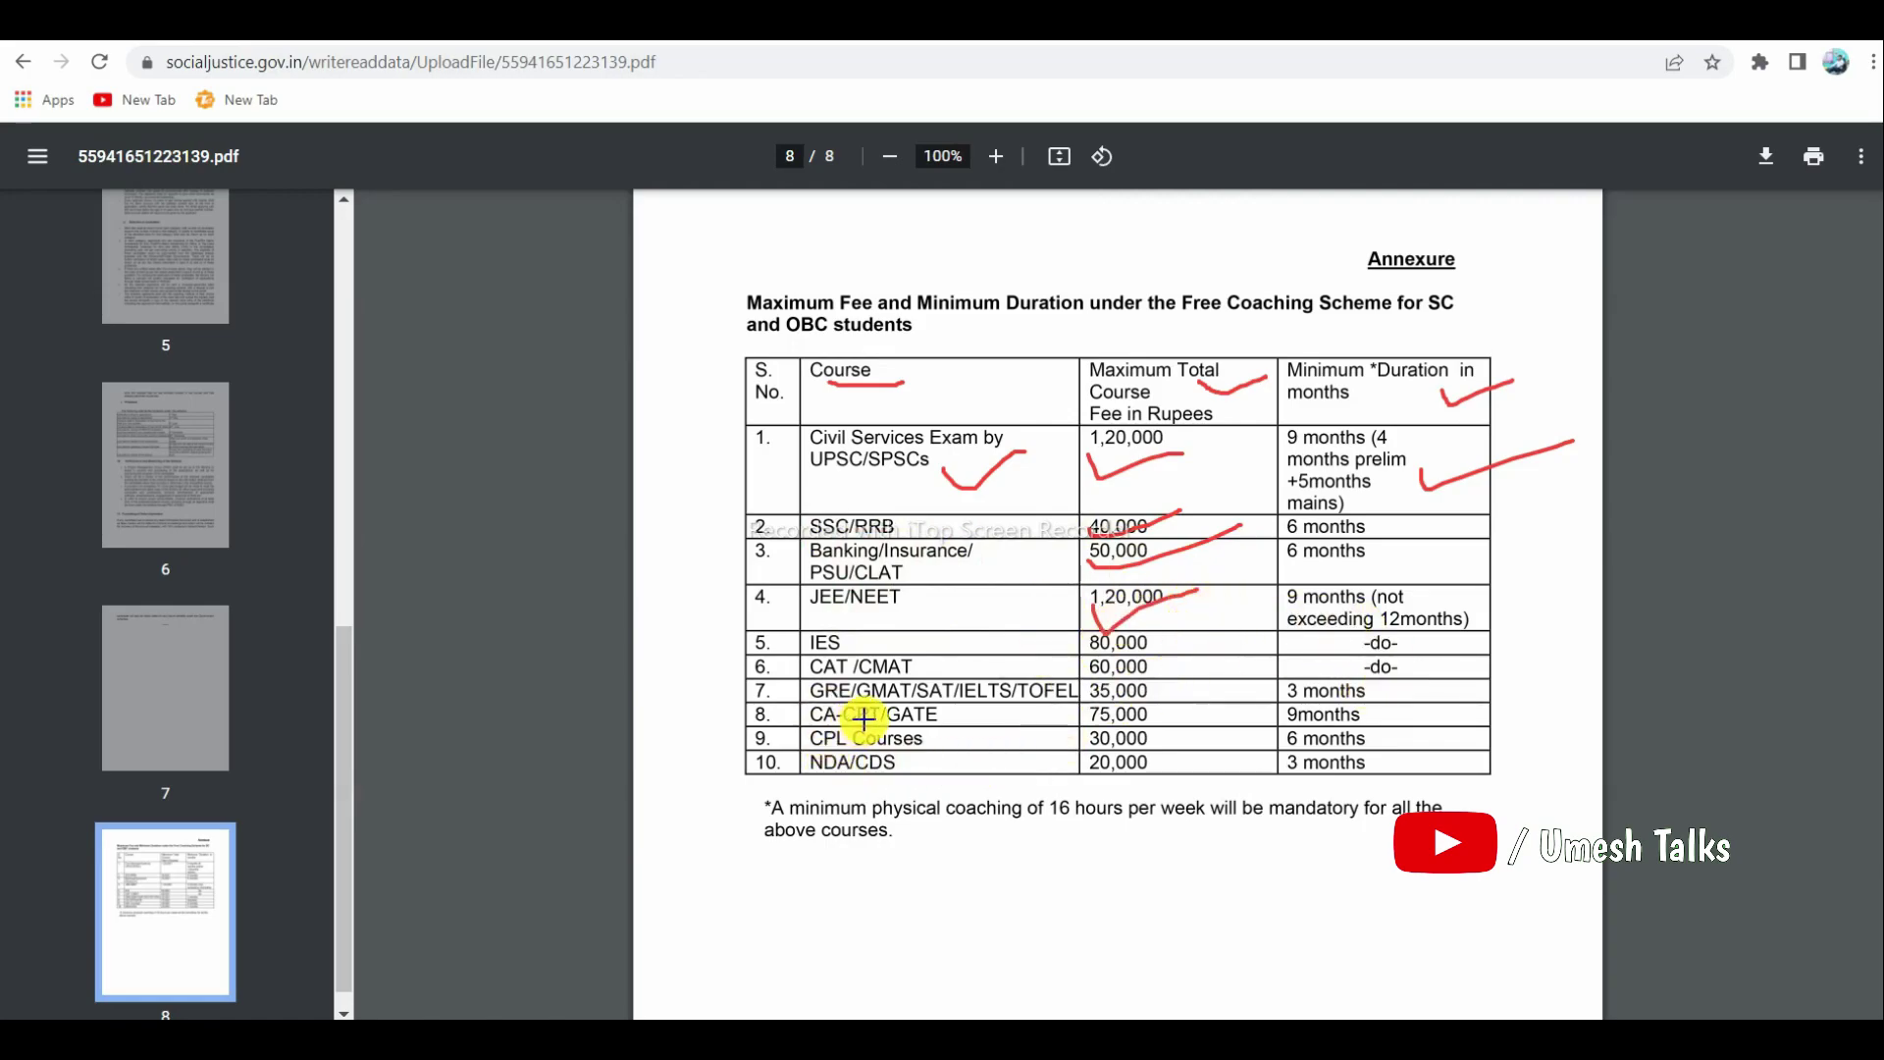
Tick the CA-CPT/GATE course, box the fees of the last table rows in red, and clear all pen marks
mouse_move(863, 717)
left_mouse_down()
mouse_move(991, 680)
mouse_move(1086, 765)
left_mouse_up()
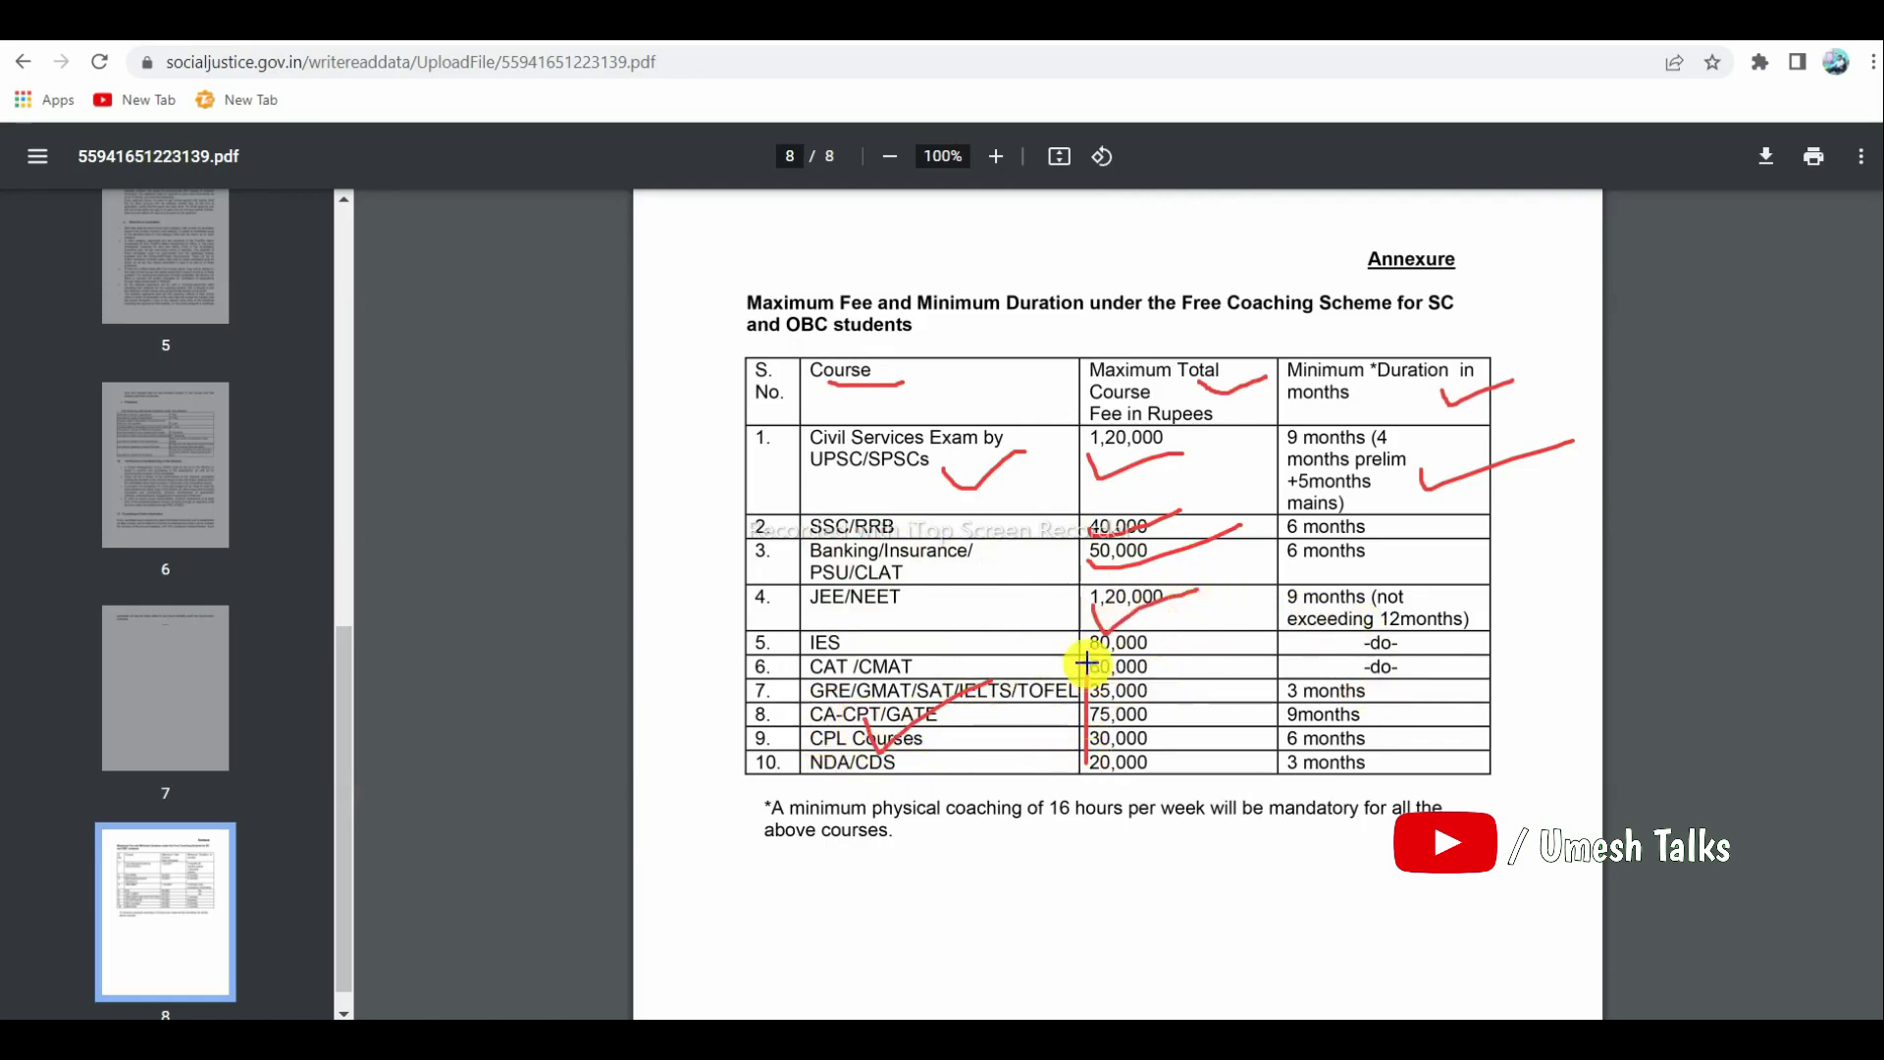
left_click_drag(1087, 664, 1085, 782)
left_click_drag(1217, 701, 1258, 698)
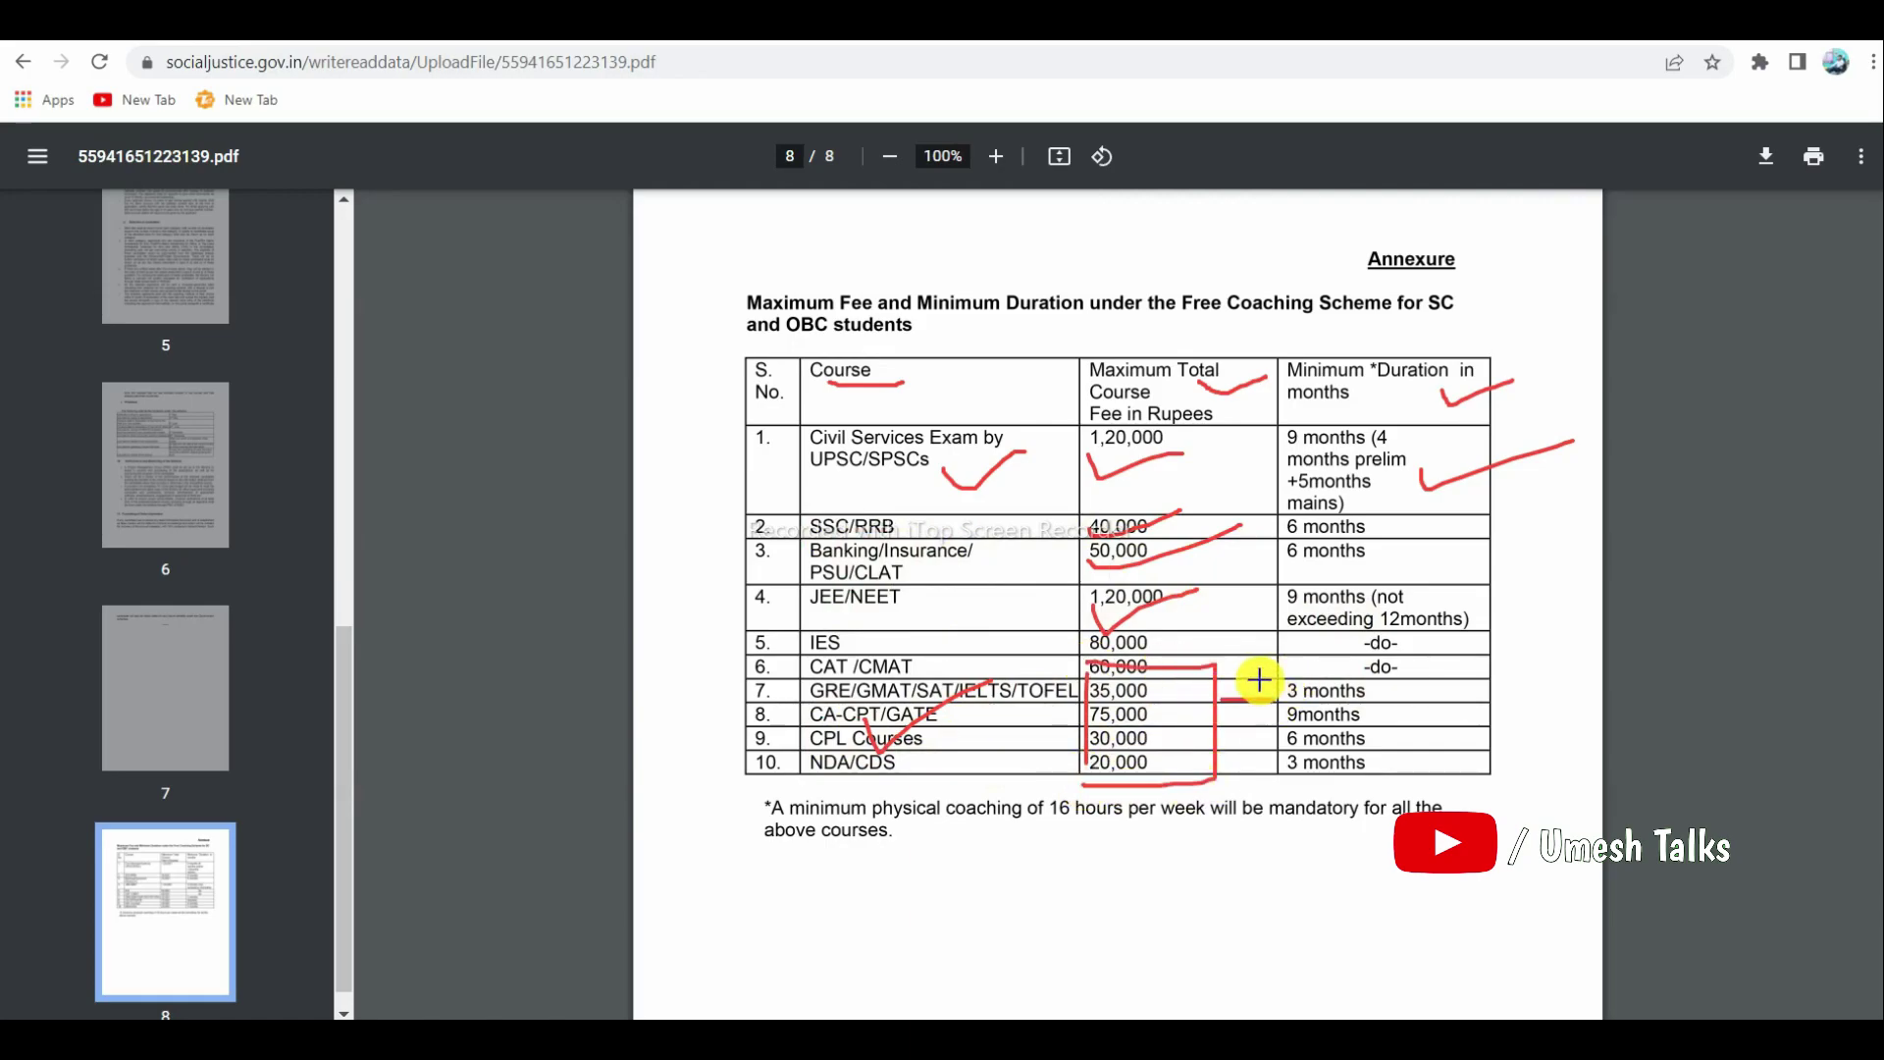
key("Escape")
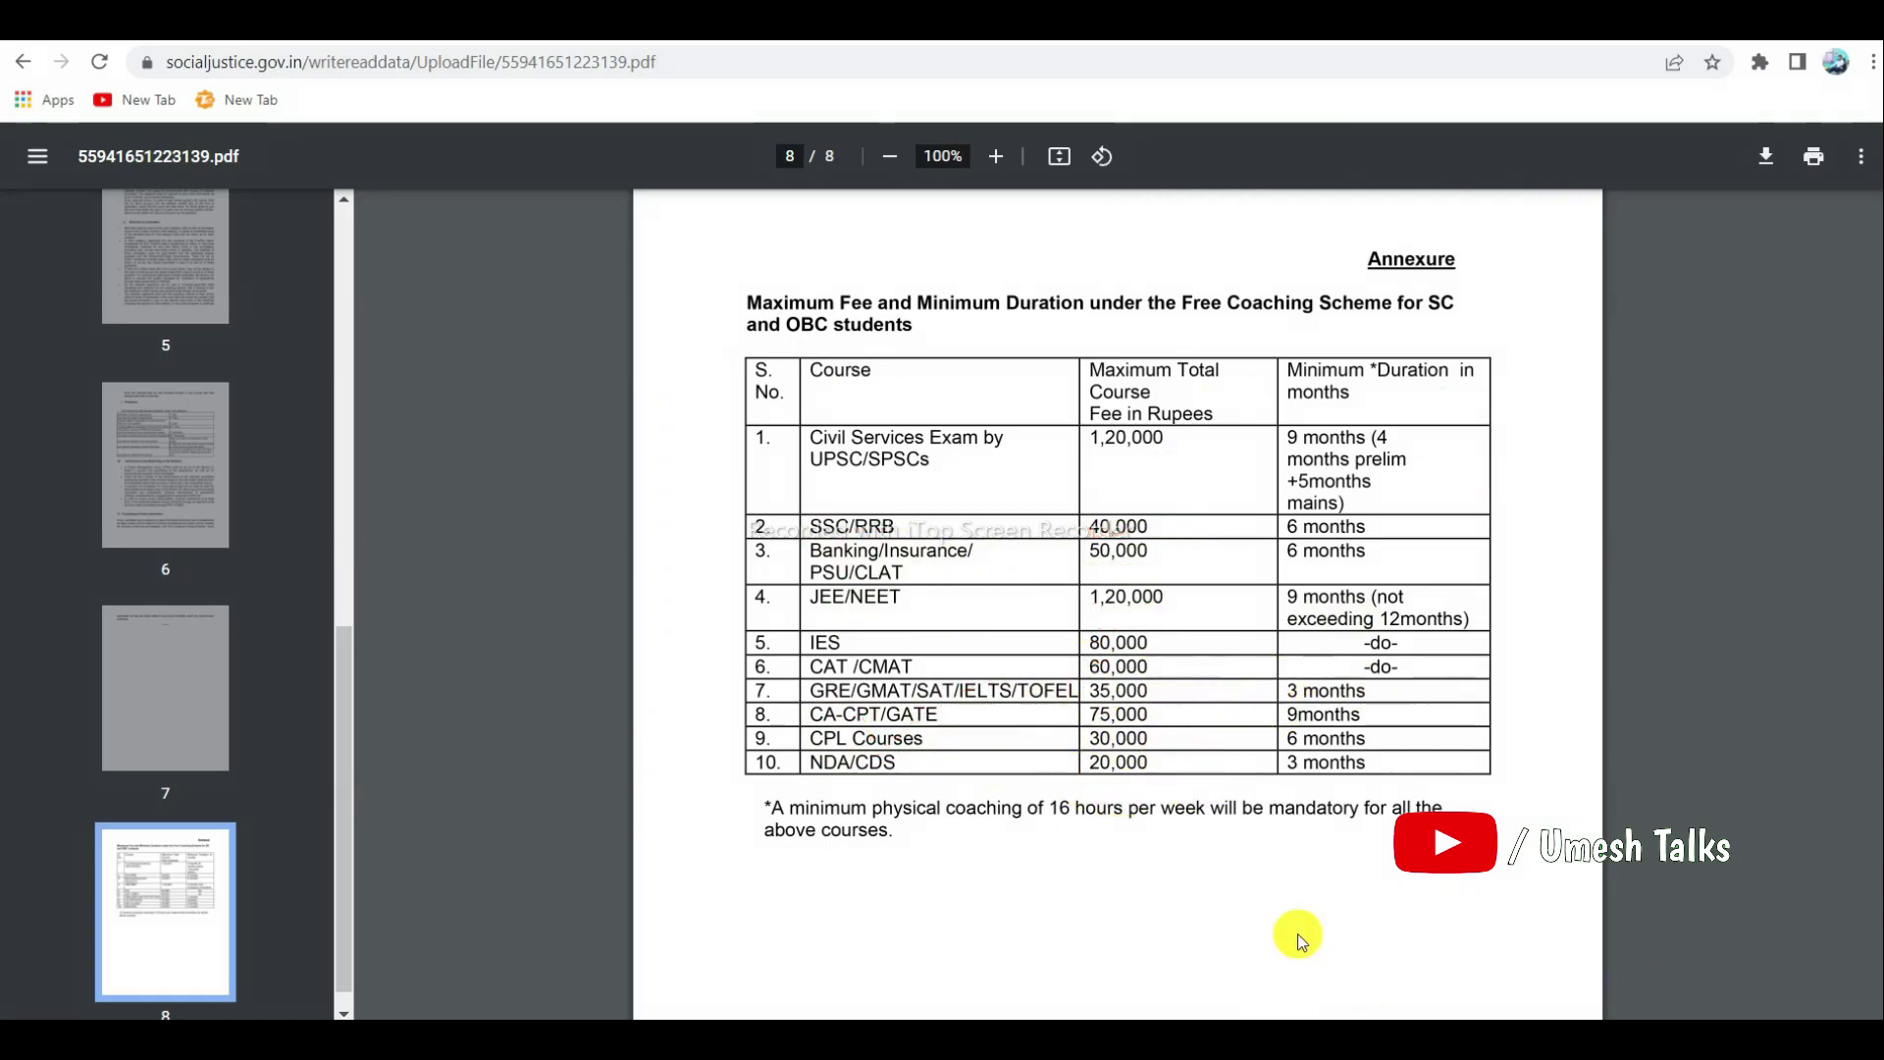
Close the scheme PDF and the ministry website, and open the registration link for applying online to the Free Coaching Scheme
scroll(1297, 940, "down", 4)
key("ctrl+w")
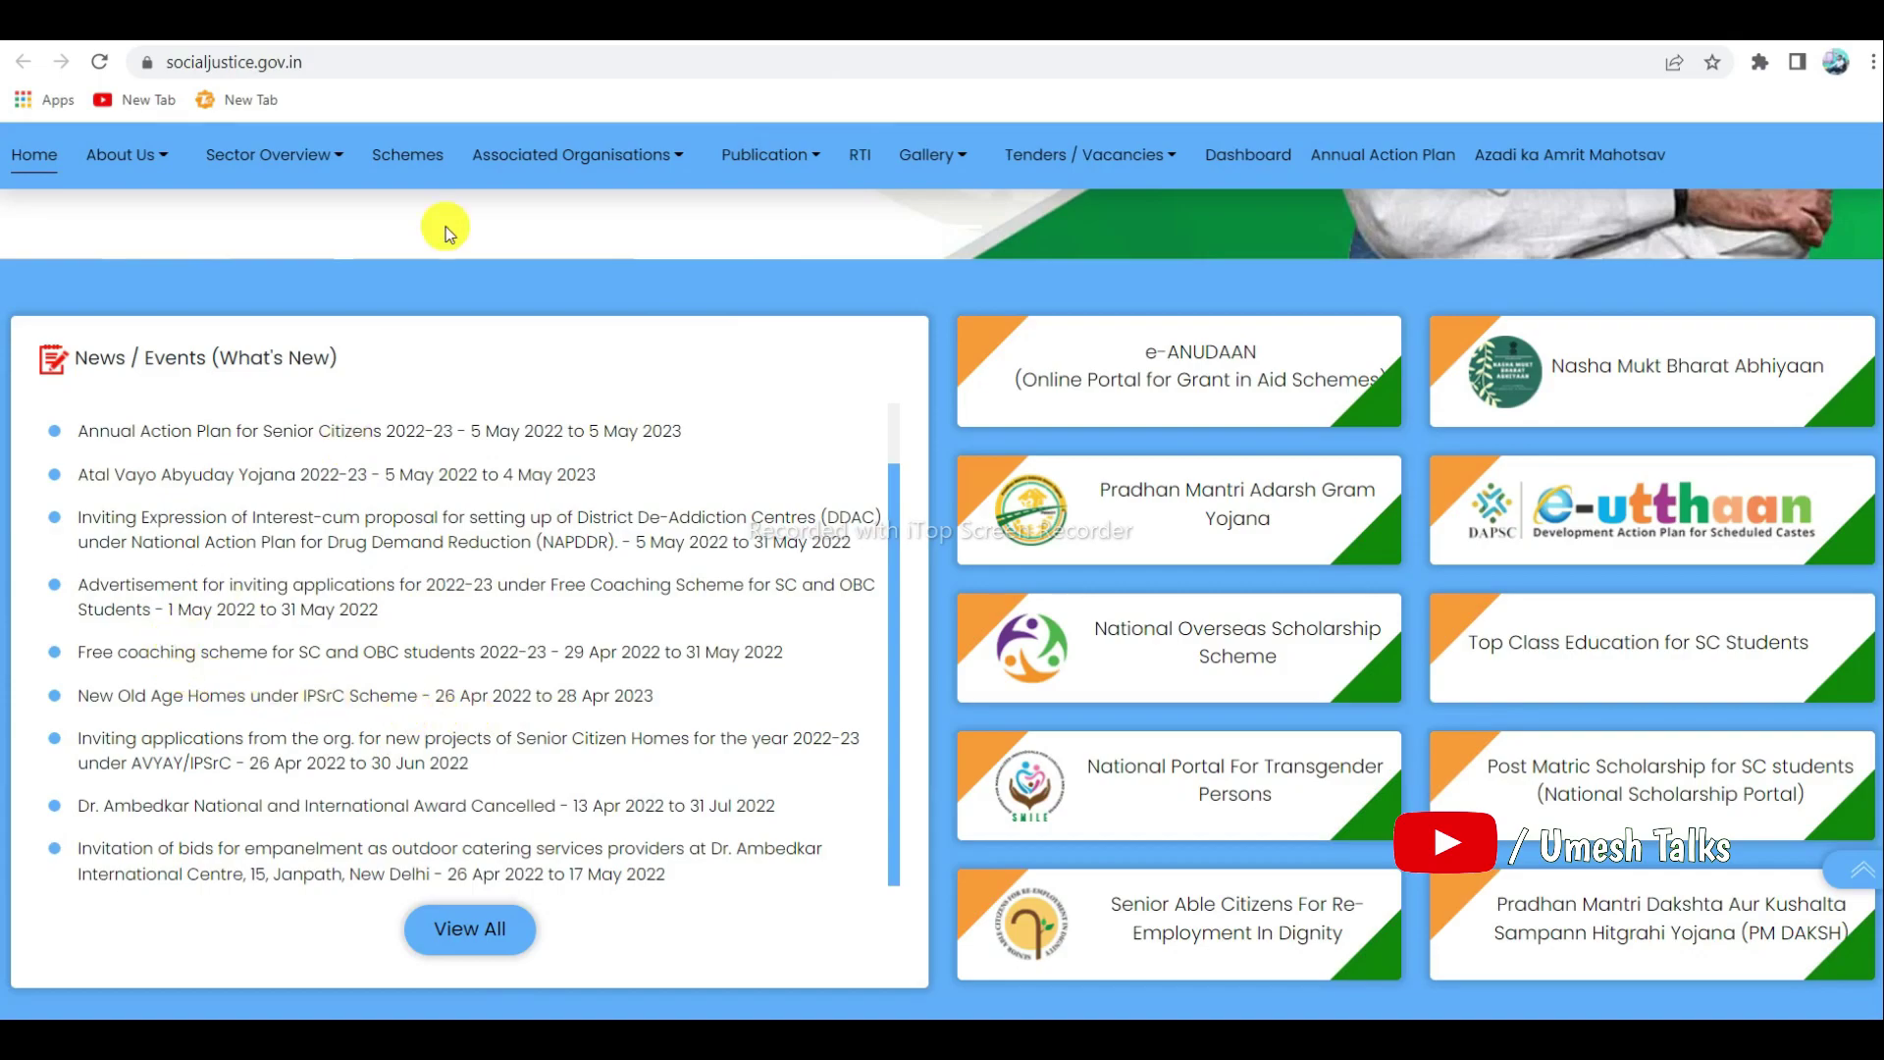
key("ctrl+w")
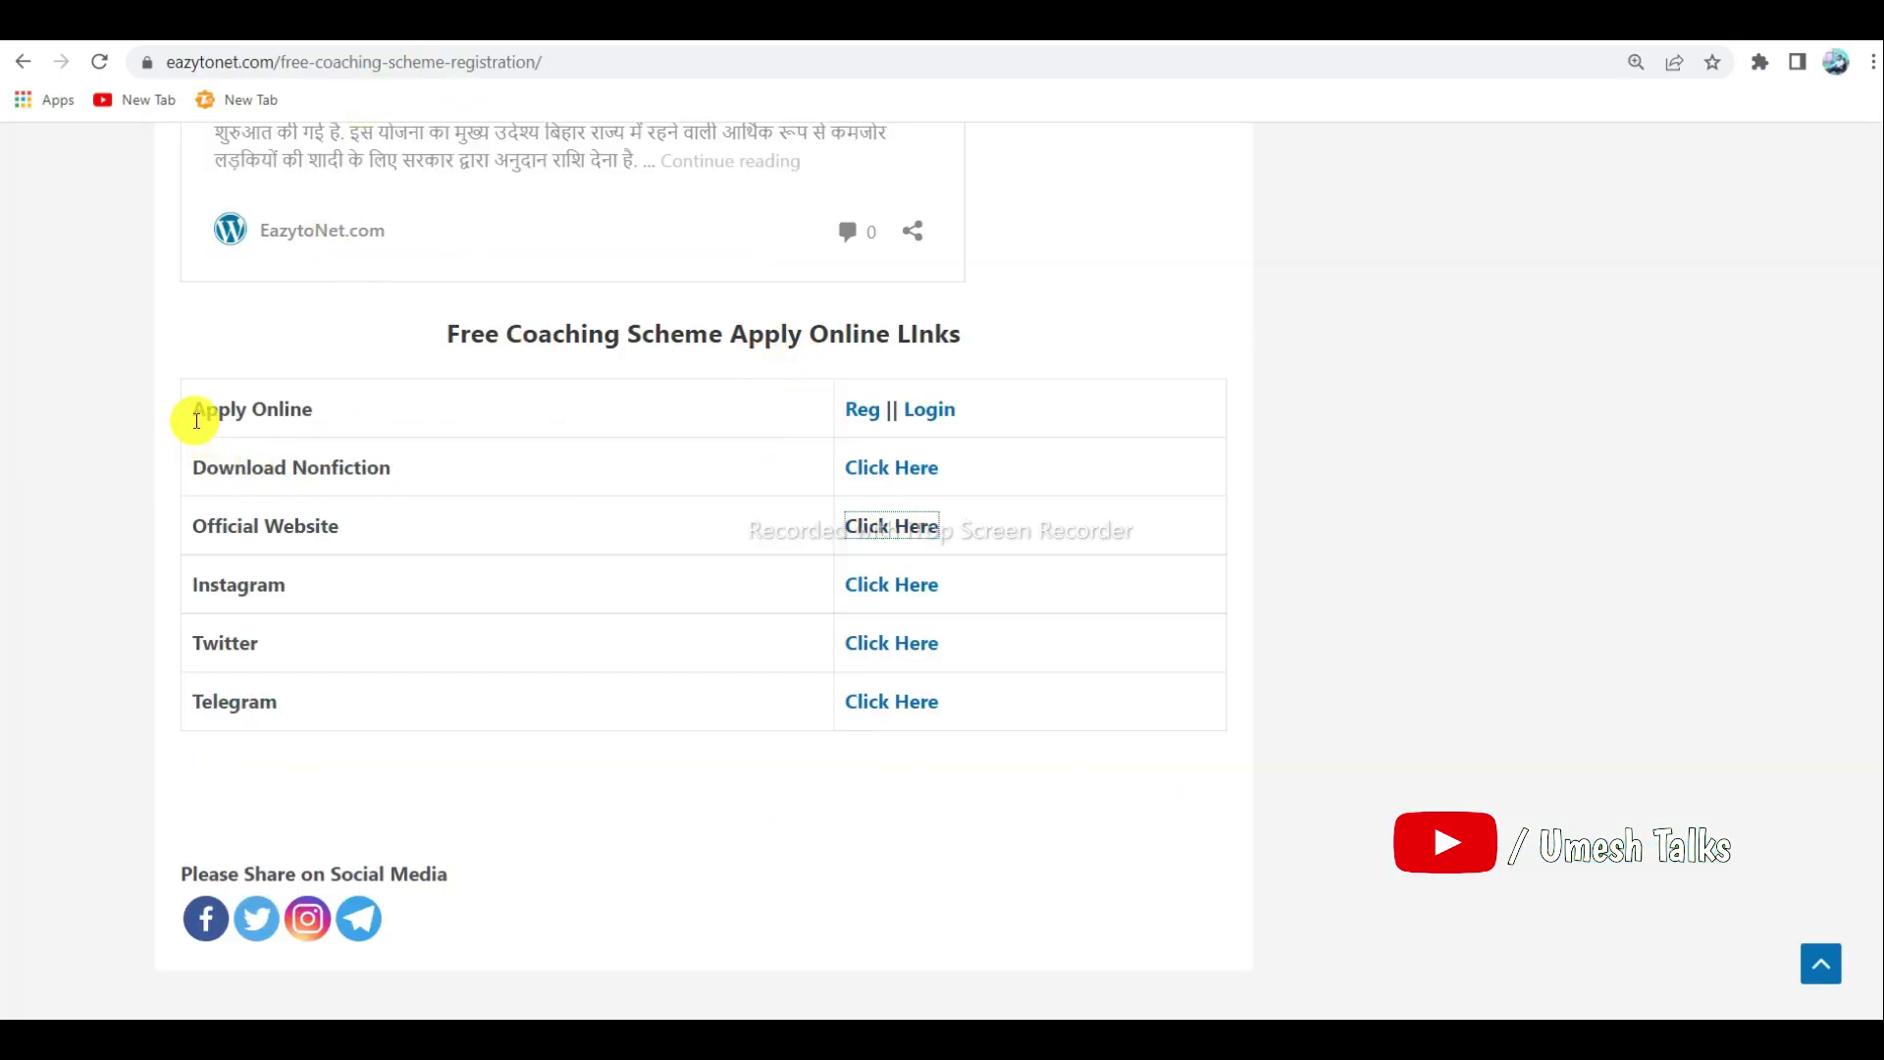
left_click(863, 410)
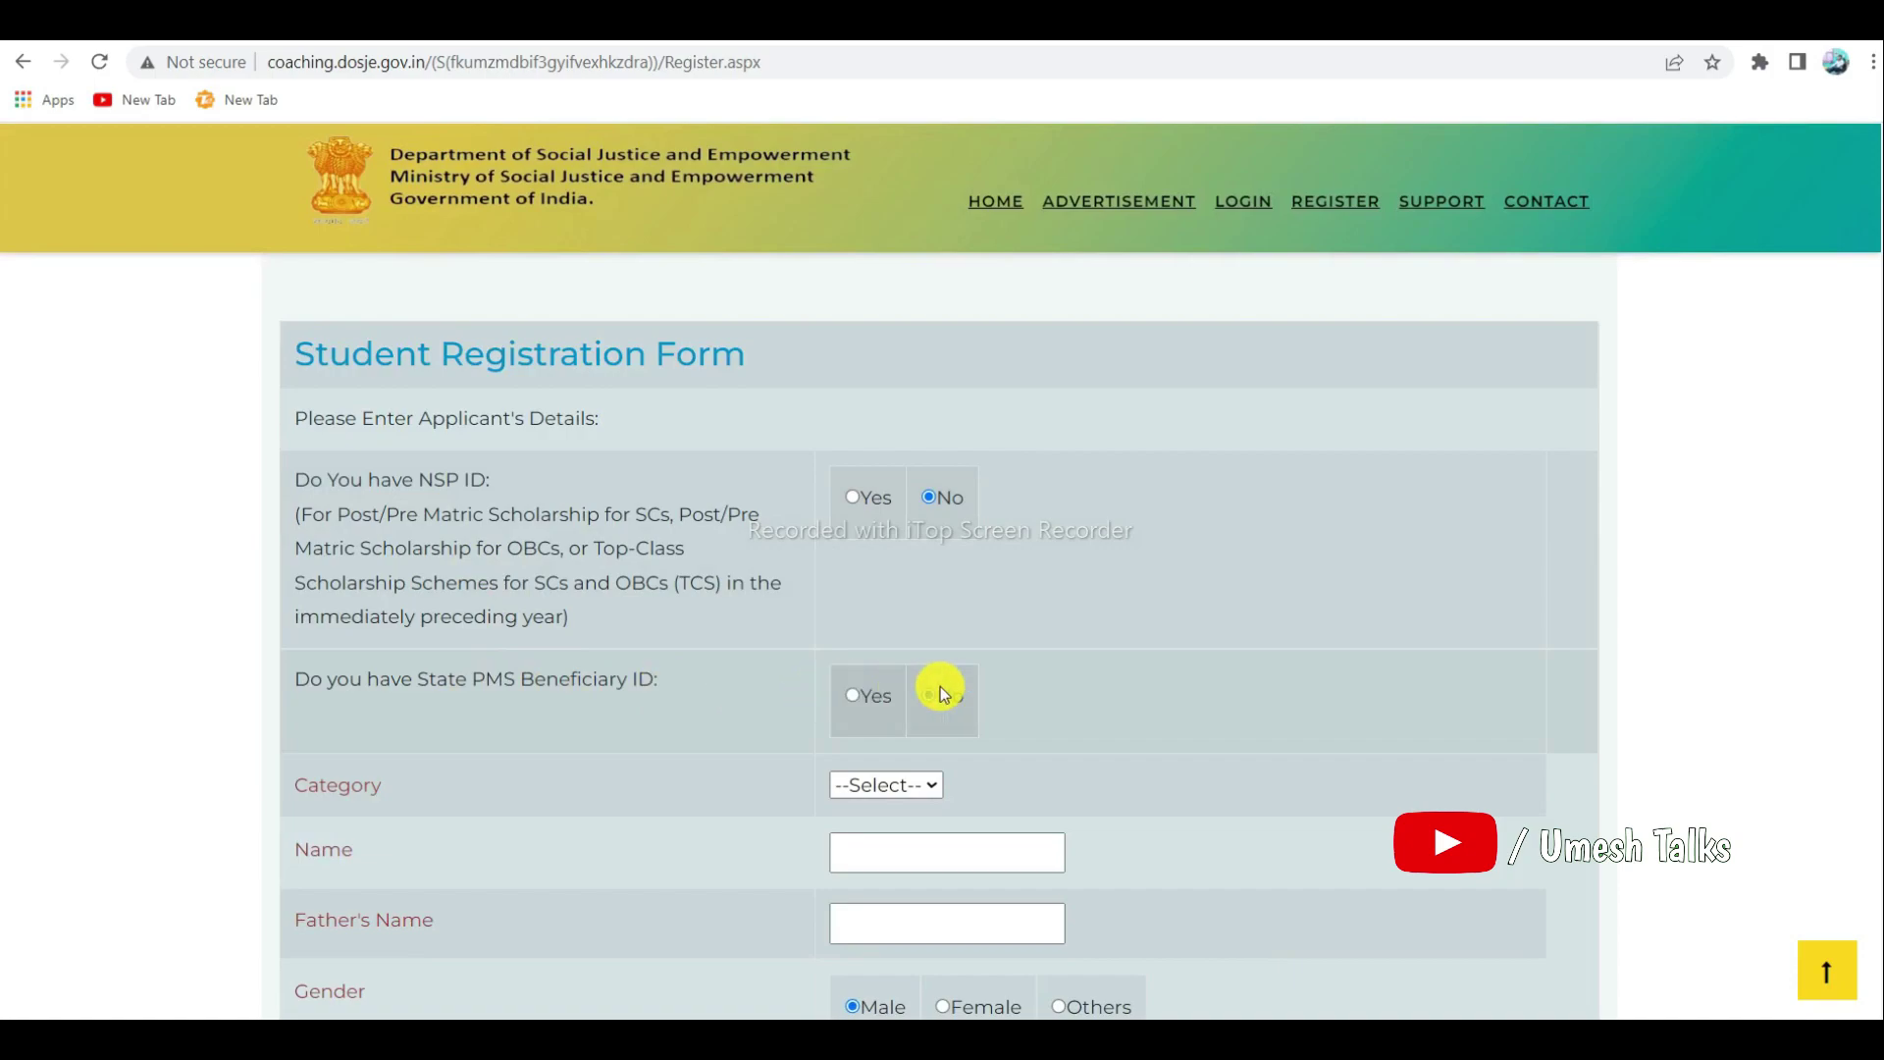
Set the category to OBC in the Student Registration Form
scroll(903, 638, "down", 1)
scroll(981, 577, "down", 1)
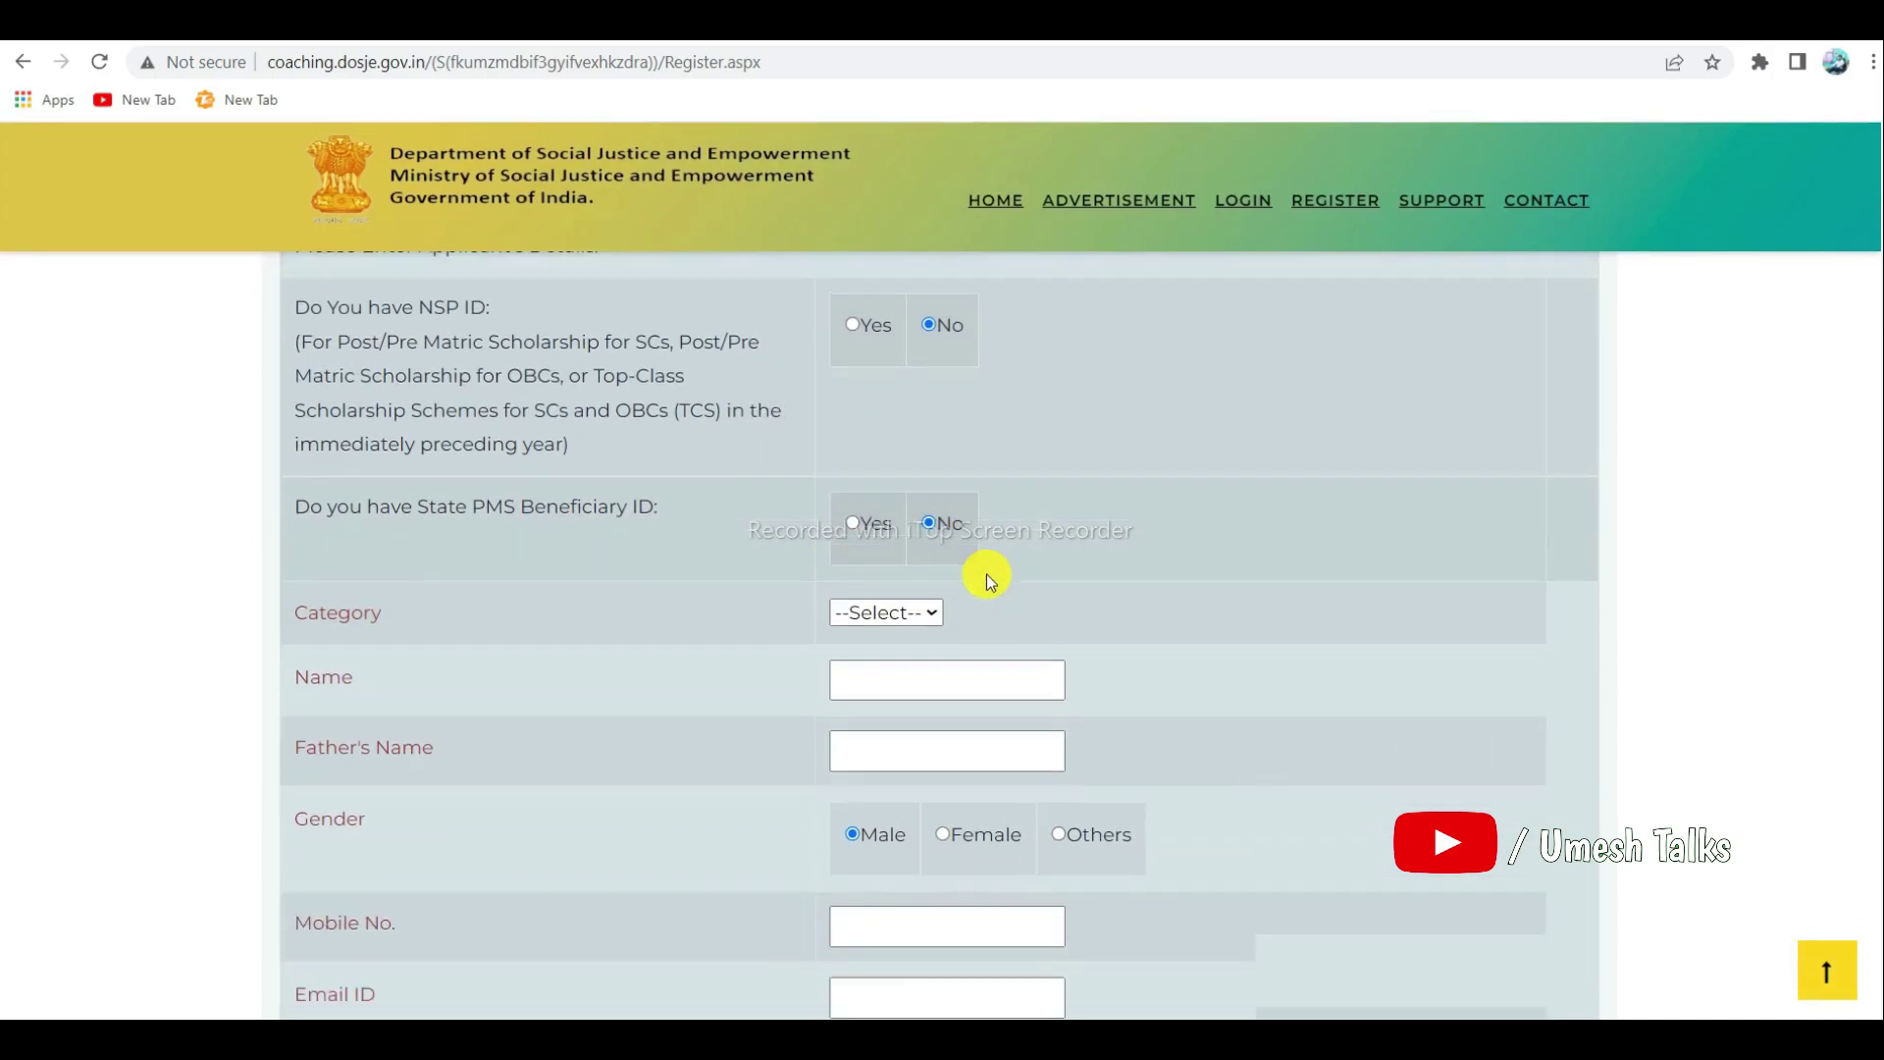
left_click(865, 548)
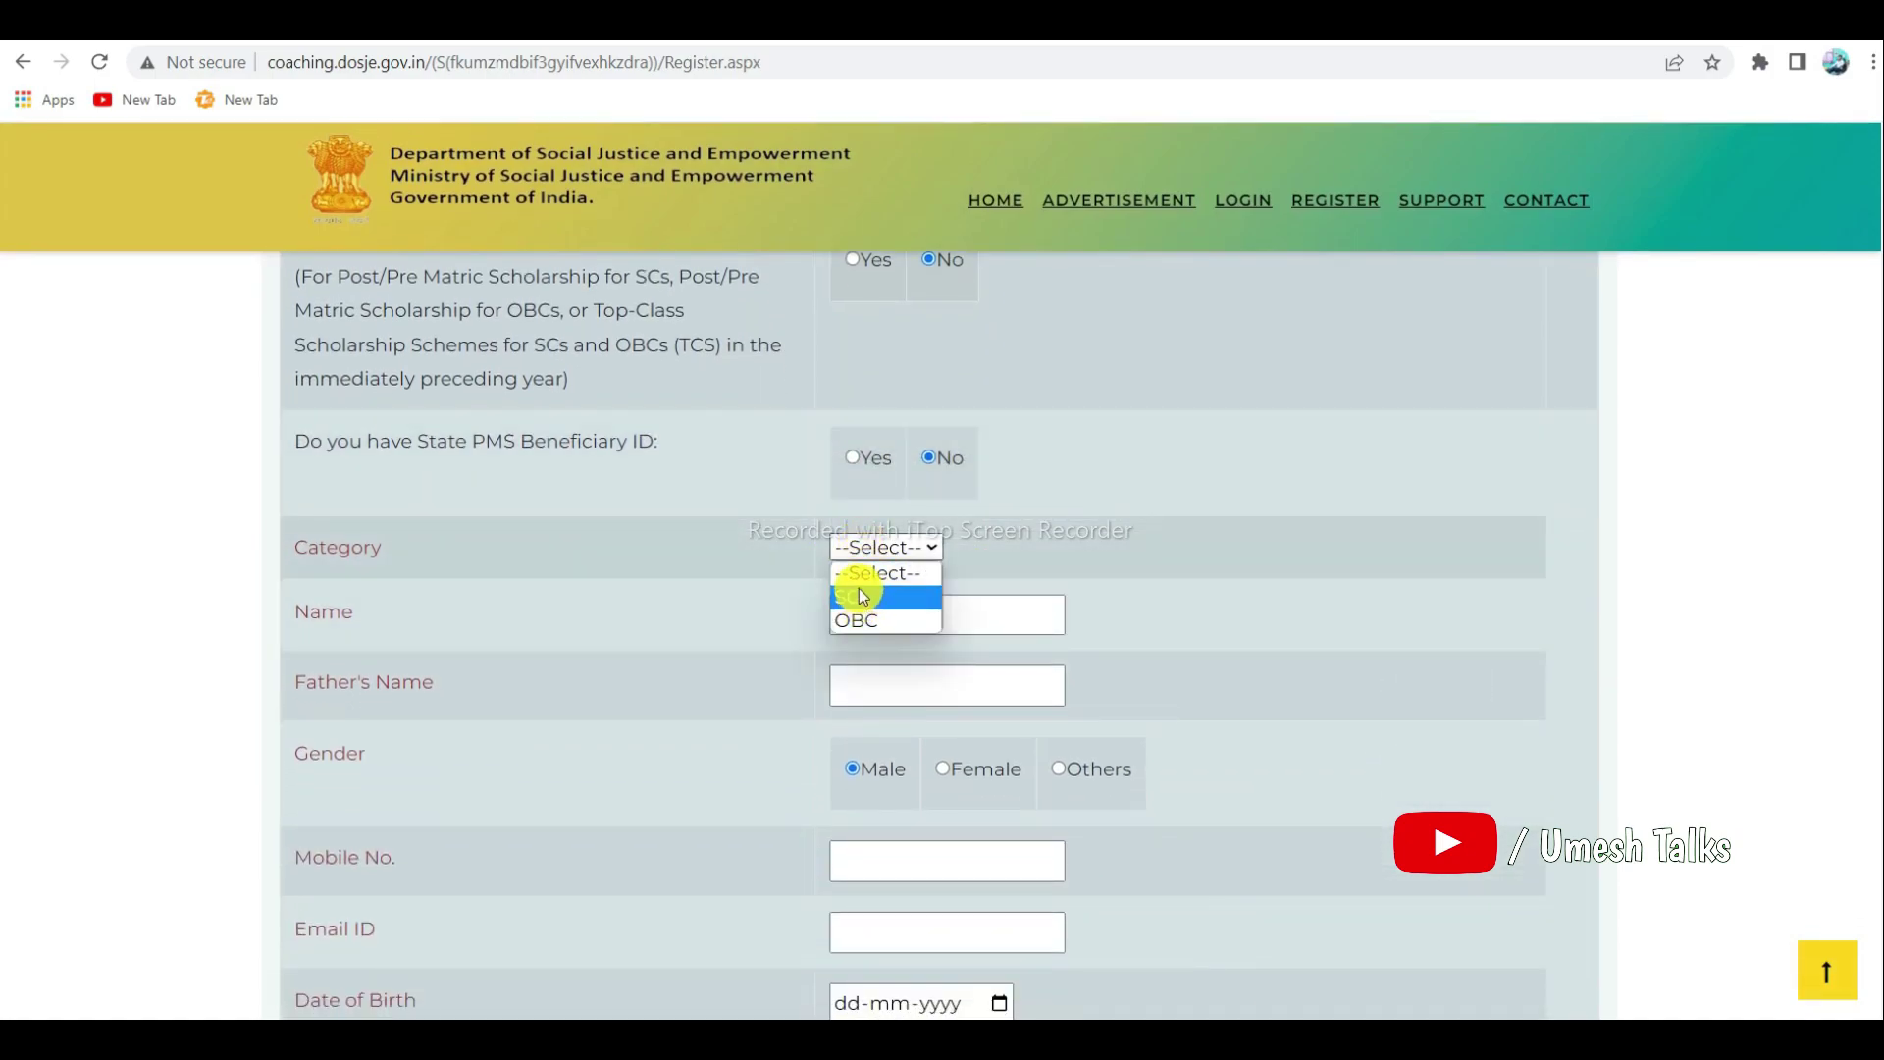
left_click(864, 620)
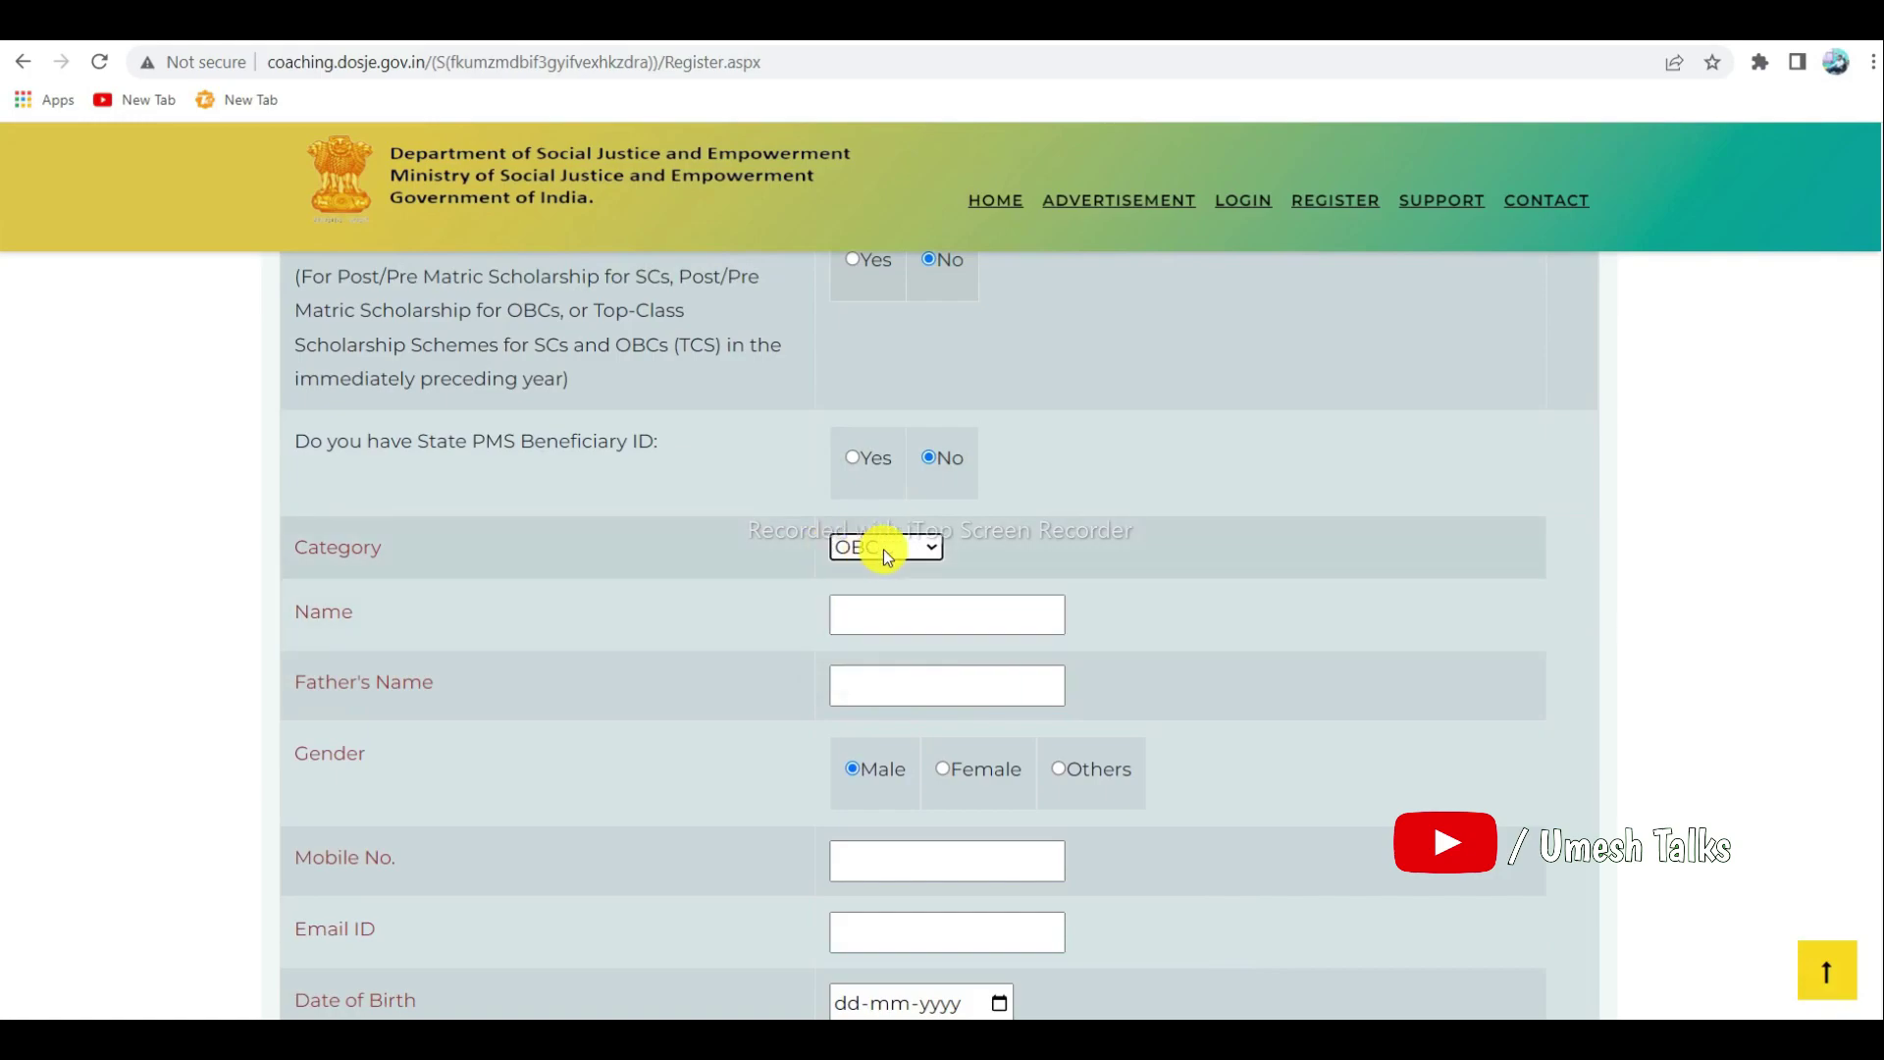
Go through the Name, Father's Name, contact, Date of Birth and password fields of the registration form without filling them in
left_click(916, 618)
scroll(921, 623, "down", 1)
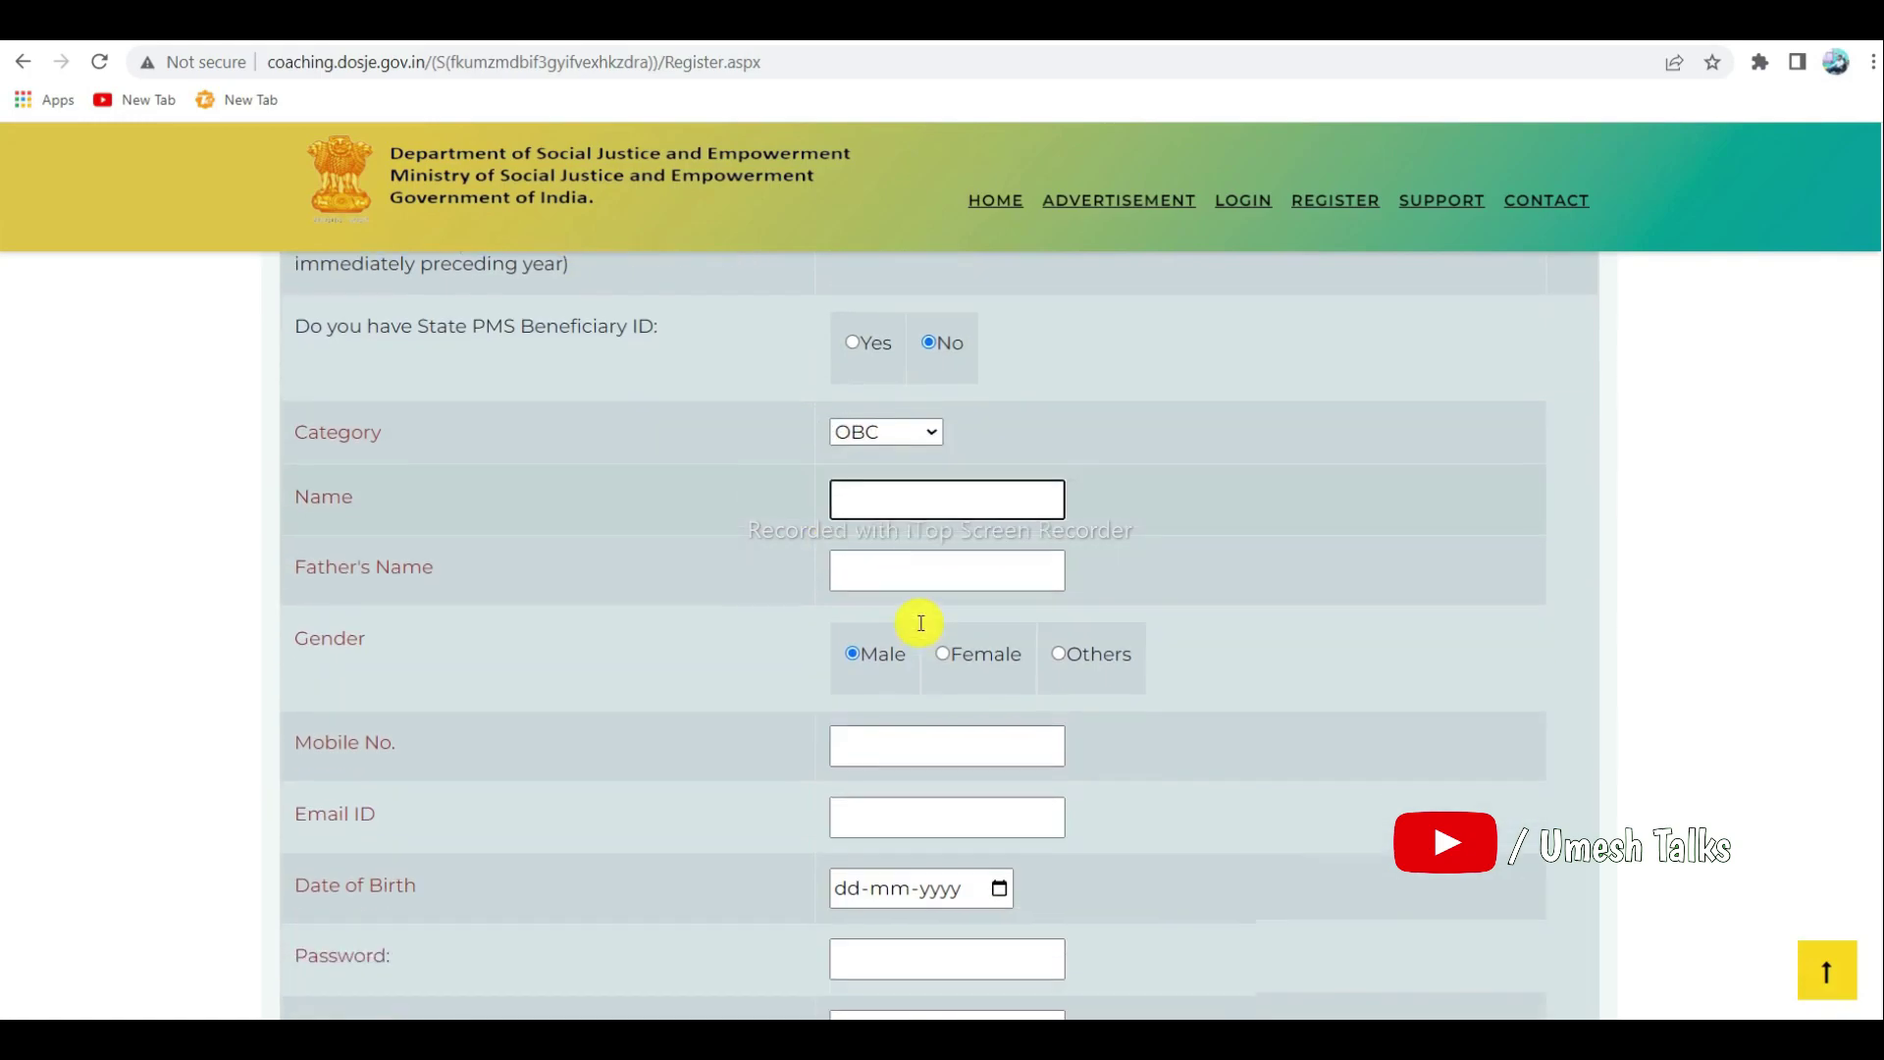
left_click(904, 581)
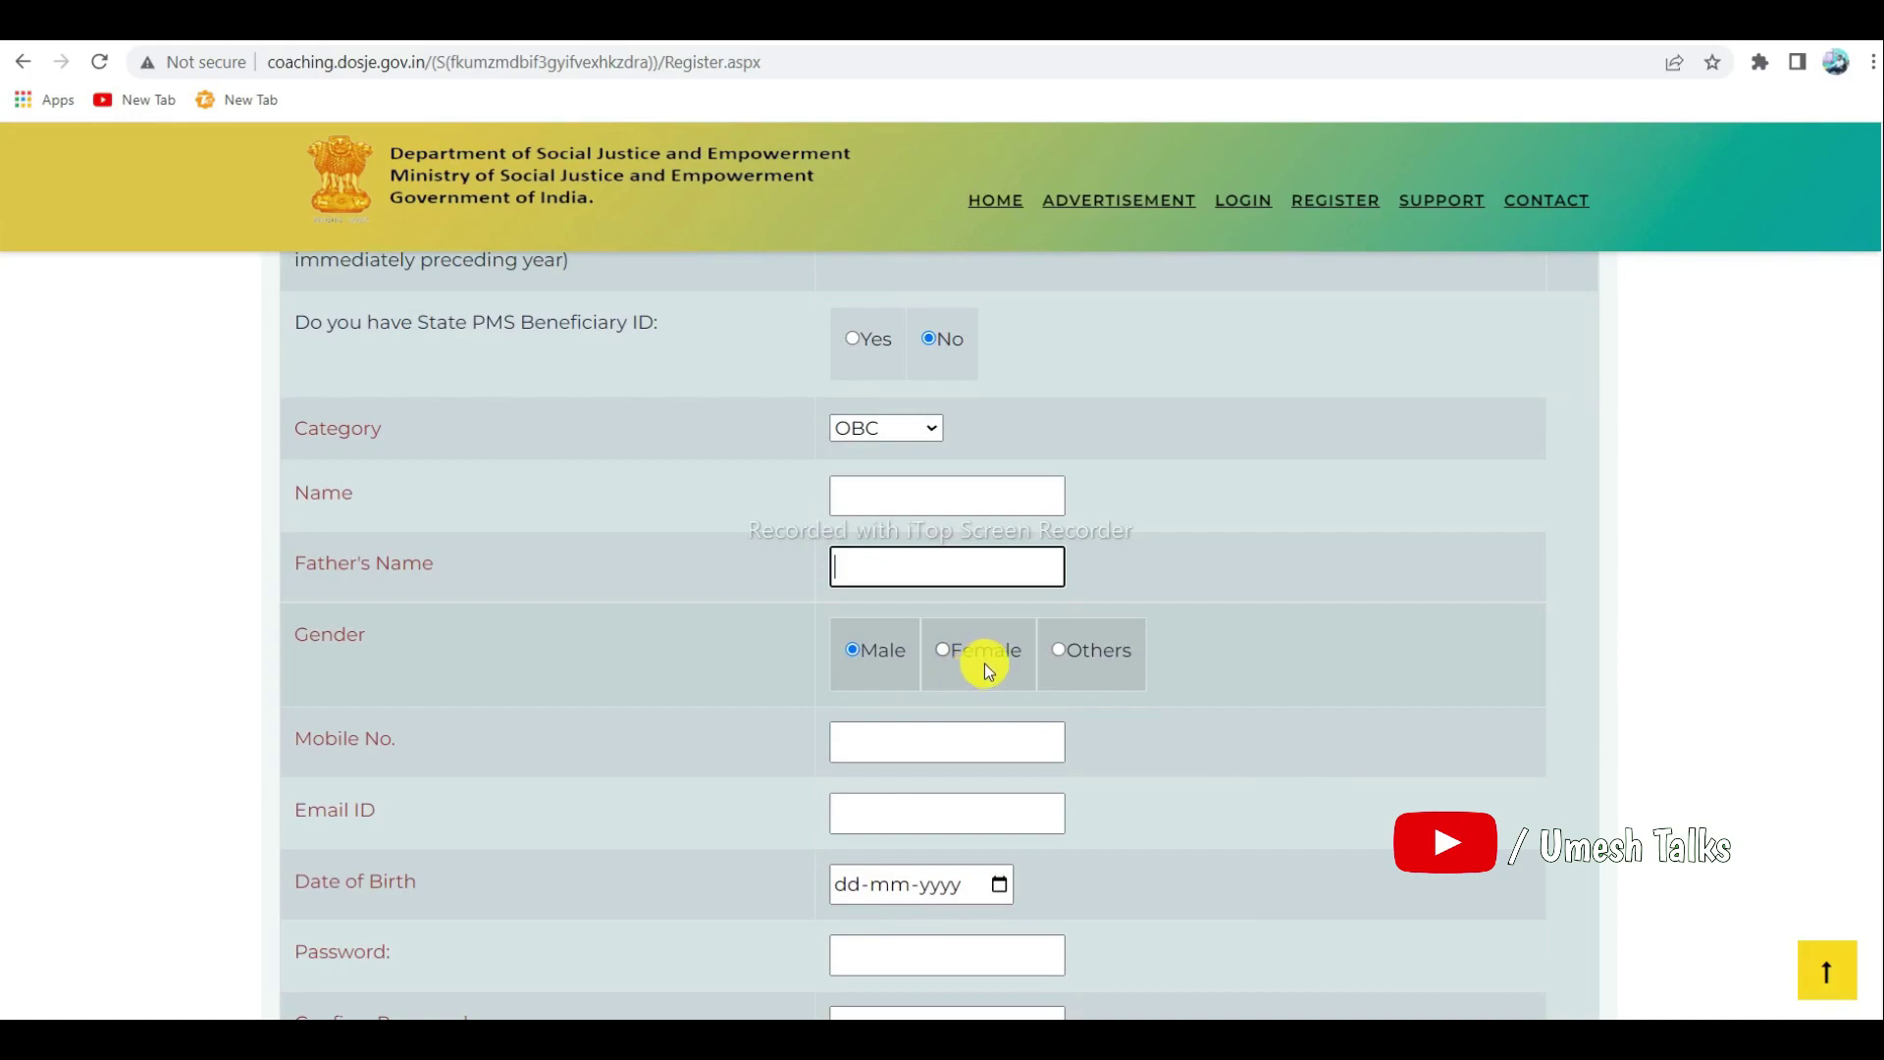
scroll(982, 659, "down", 2)
scroll(905, 577, "down", 1)
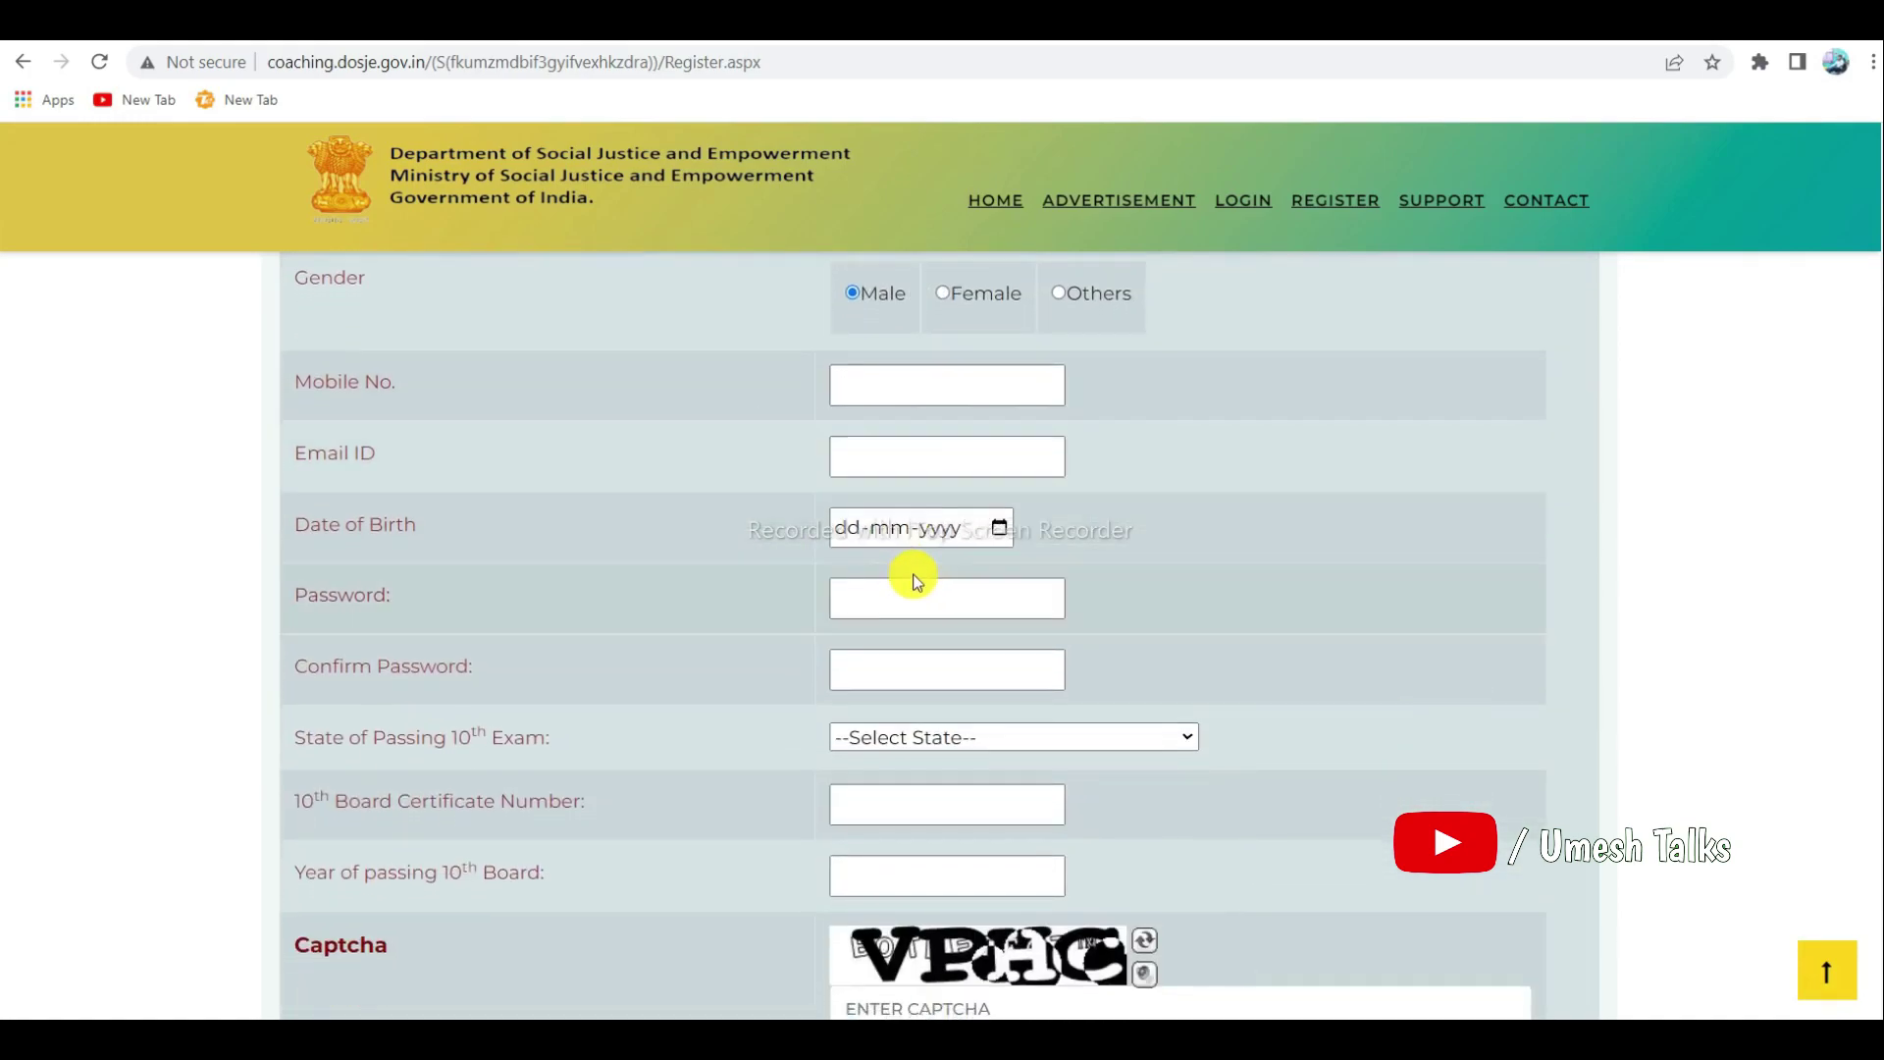
left_click(996, 528)
left_click(1077, 521)
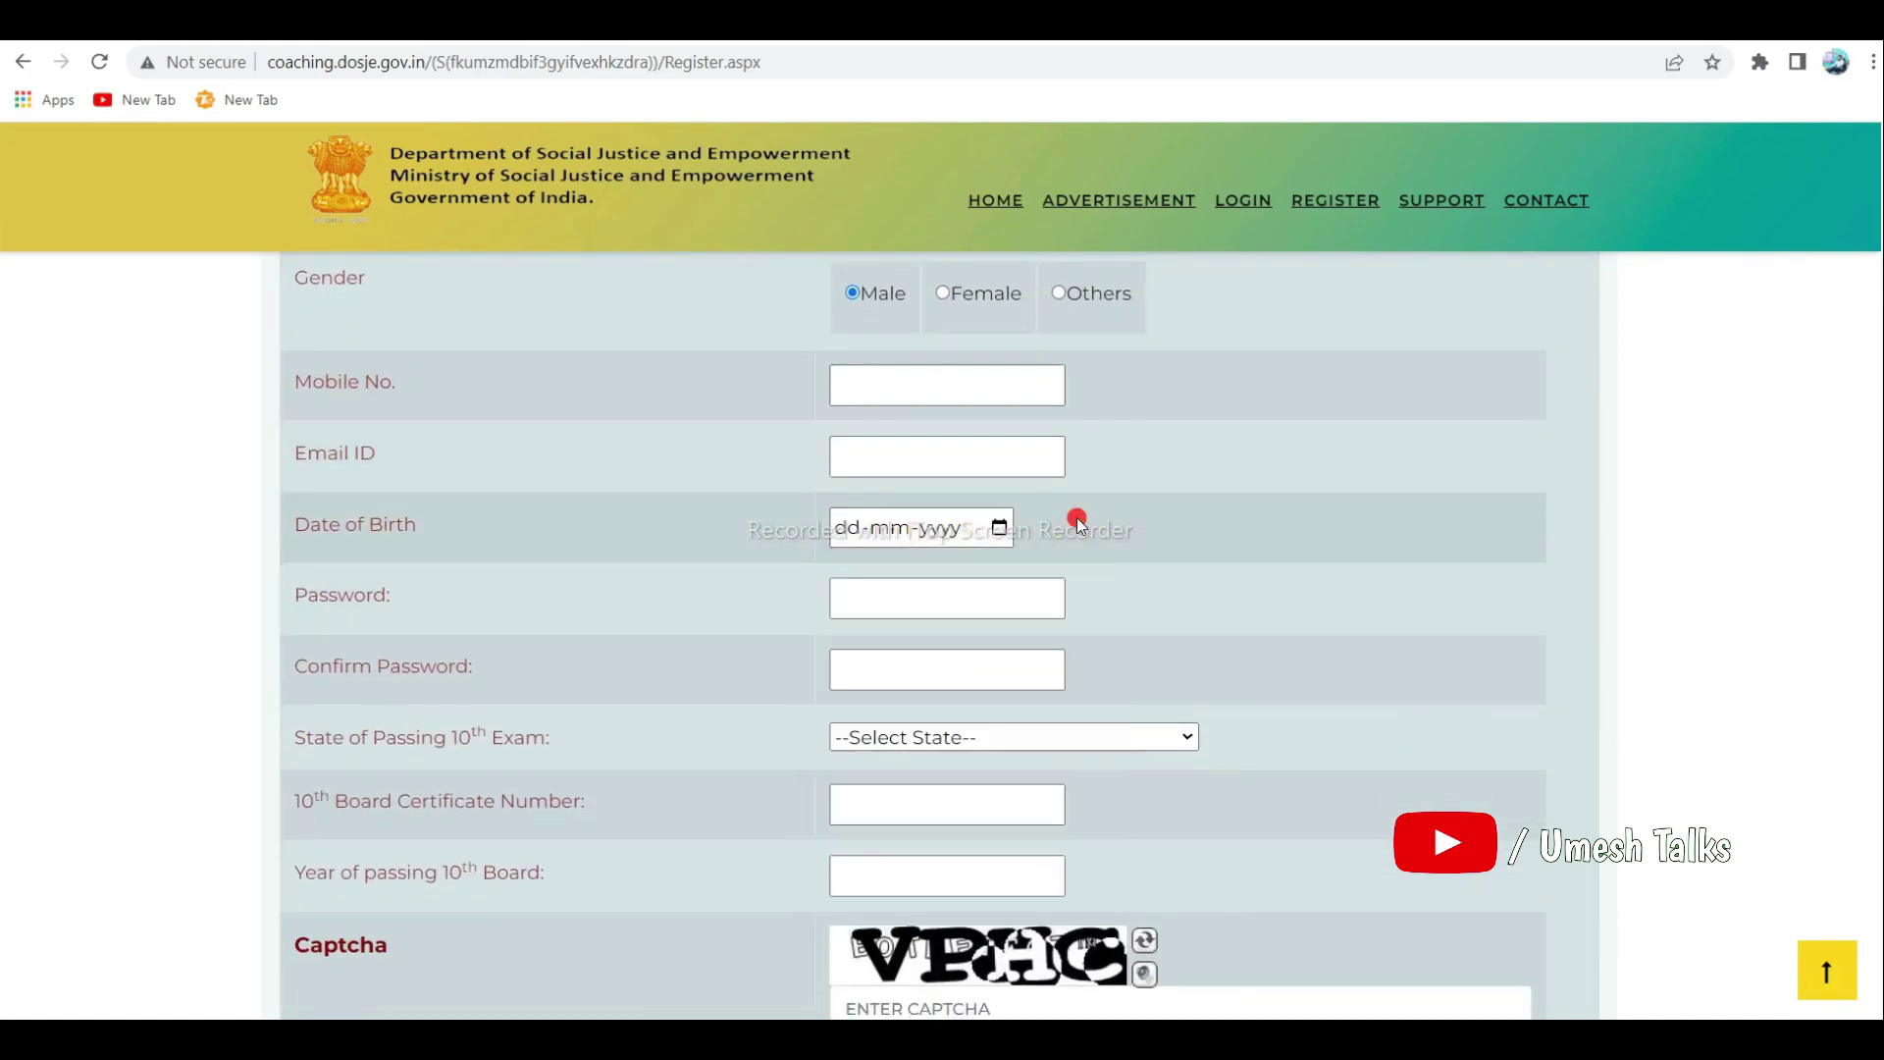
scroll(1041, 545, "down", 1)
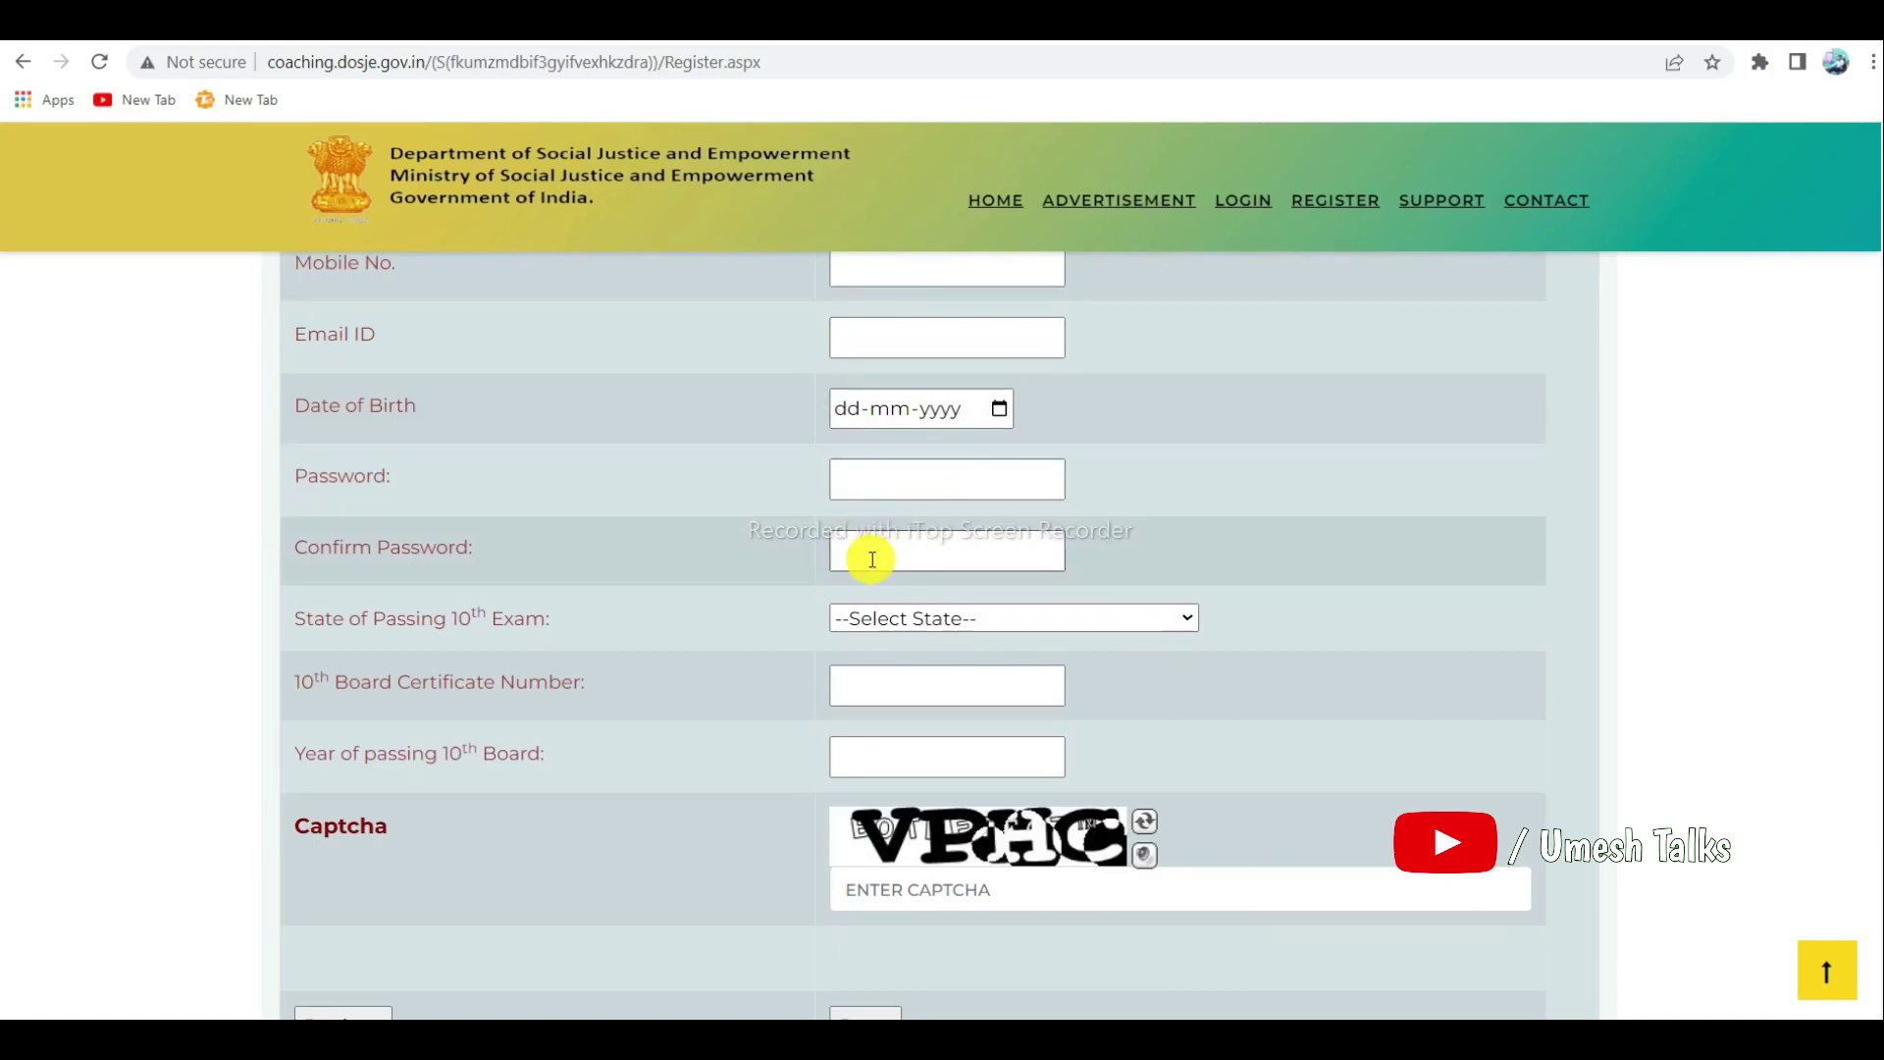
Choose BIHAR as the state of passing the 10th exam
left_click(892, 620)
scroll(873, 588, "down", 1)
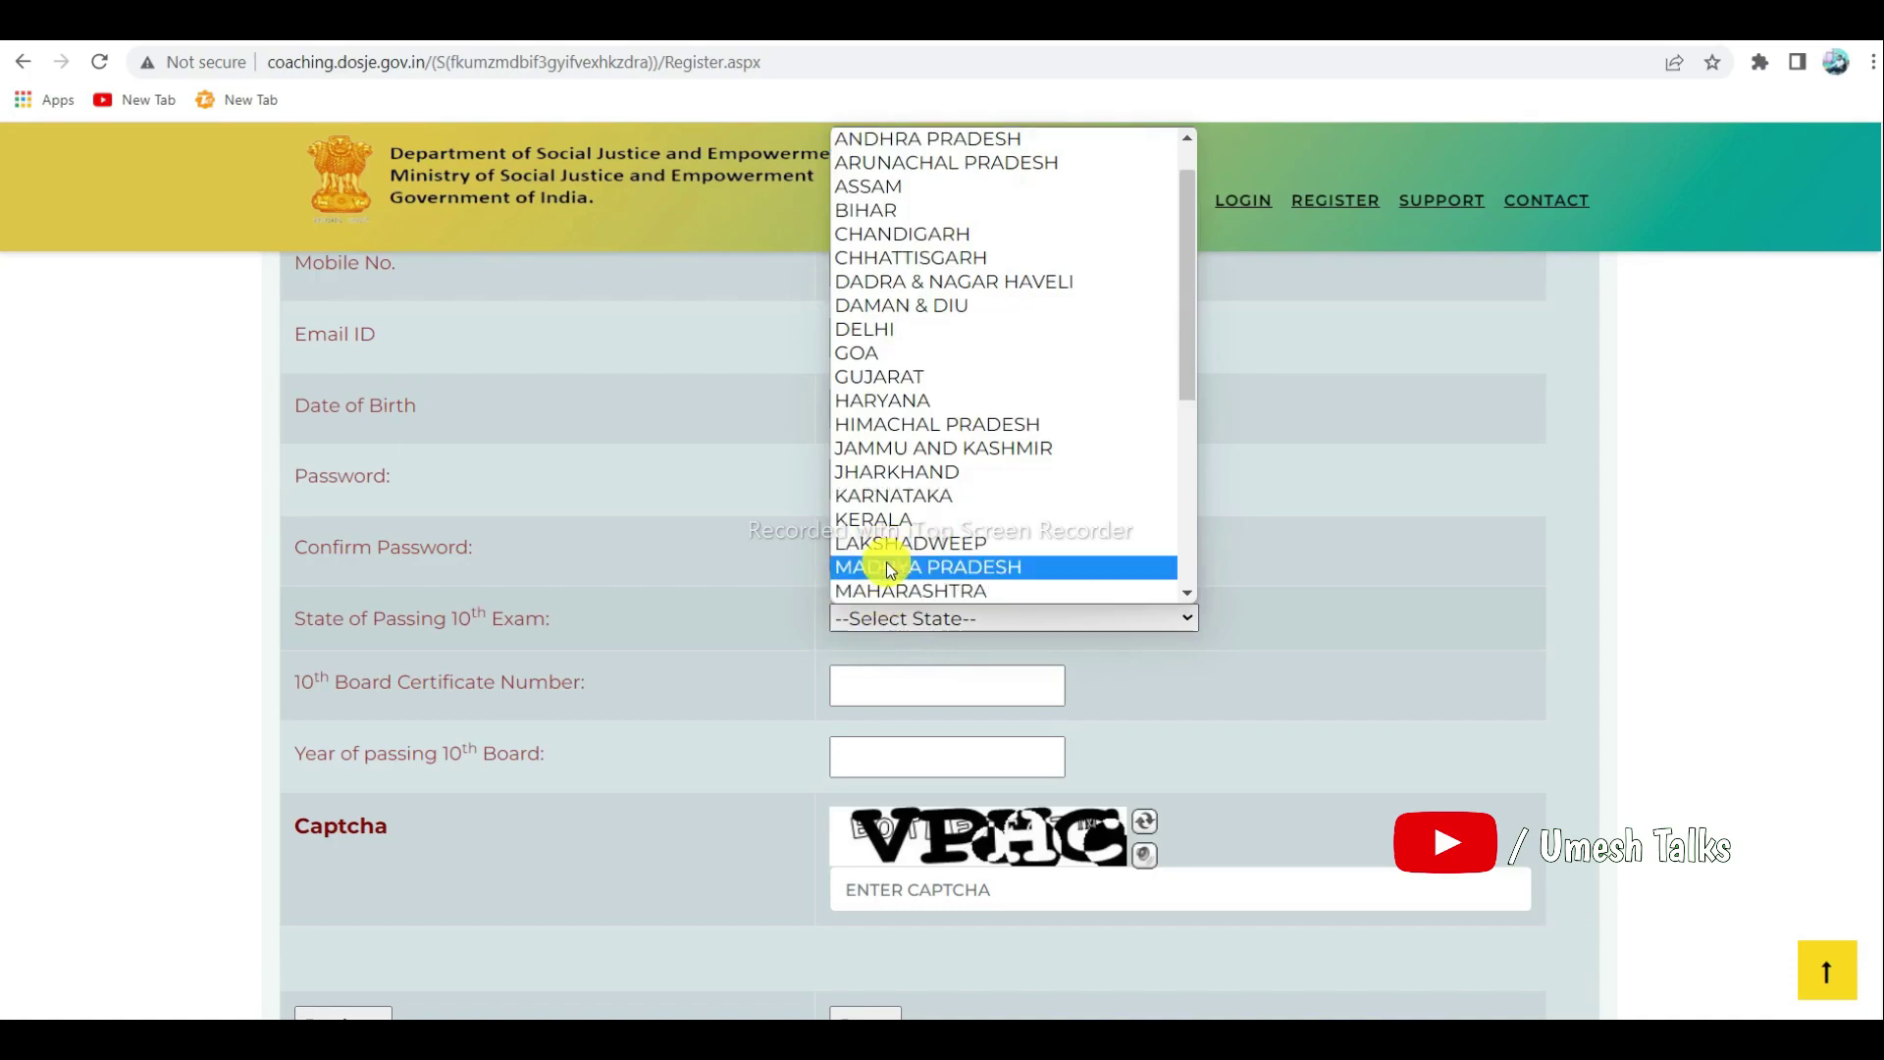
left_click(893, 212)
Leave the 10th board certificate number empty, enter 2012 as the year of passing the 10th board, and move to the captcha field
scroll(1106, 585, "down", 1)
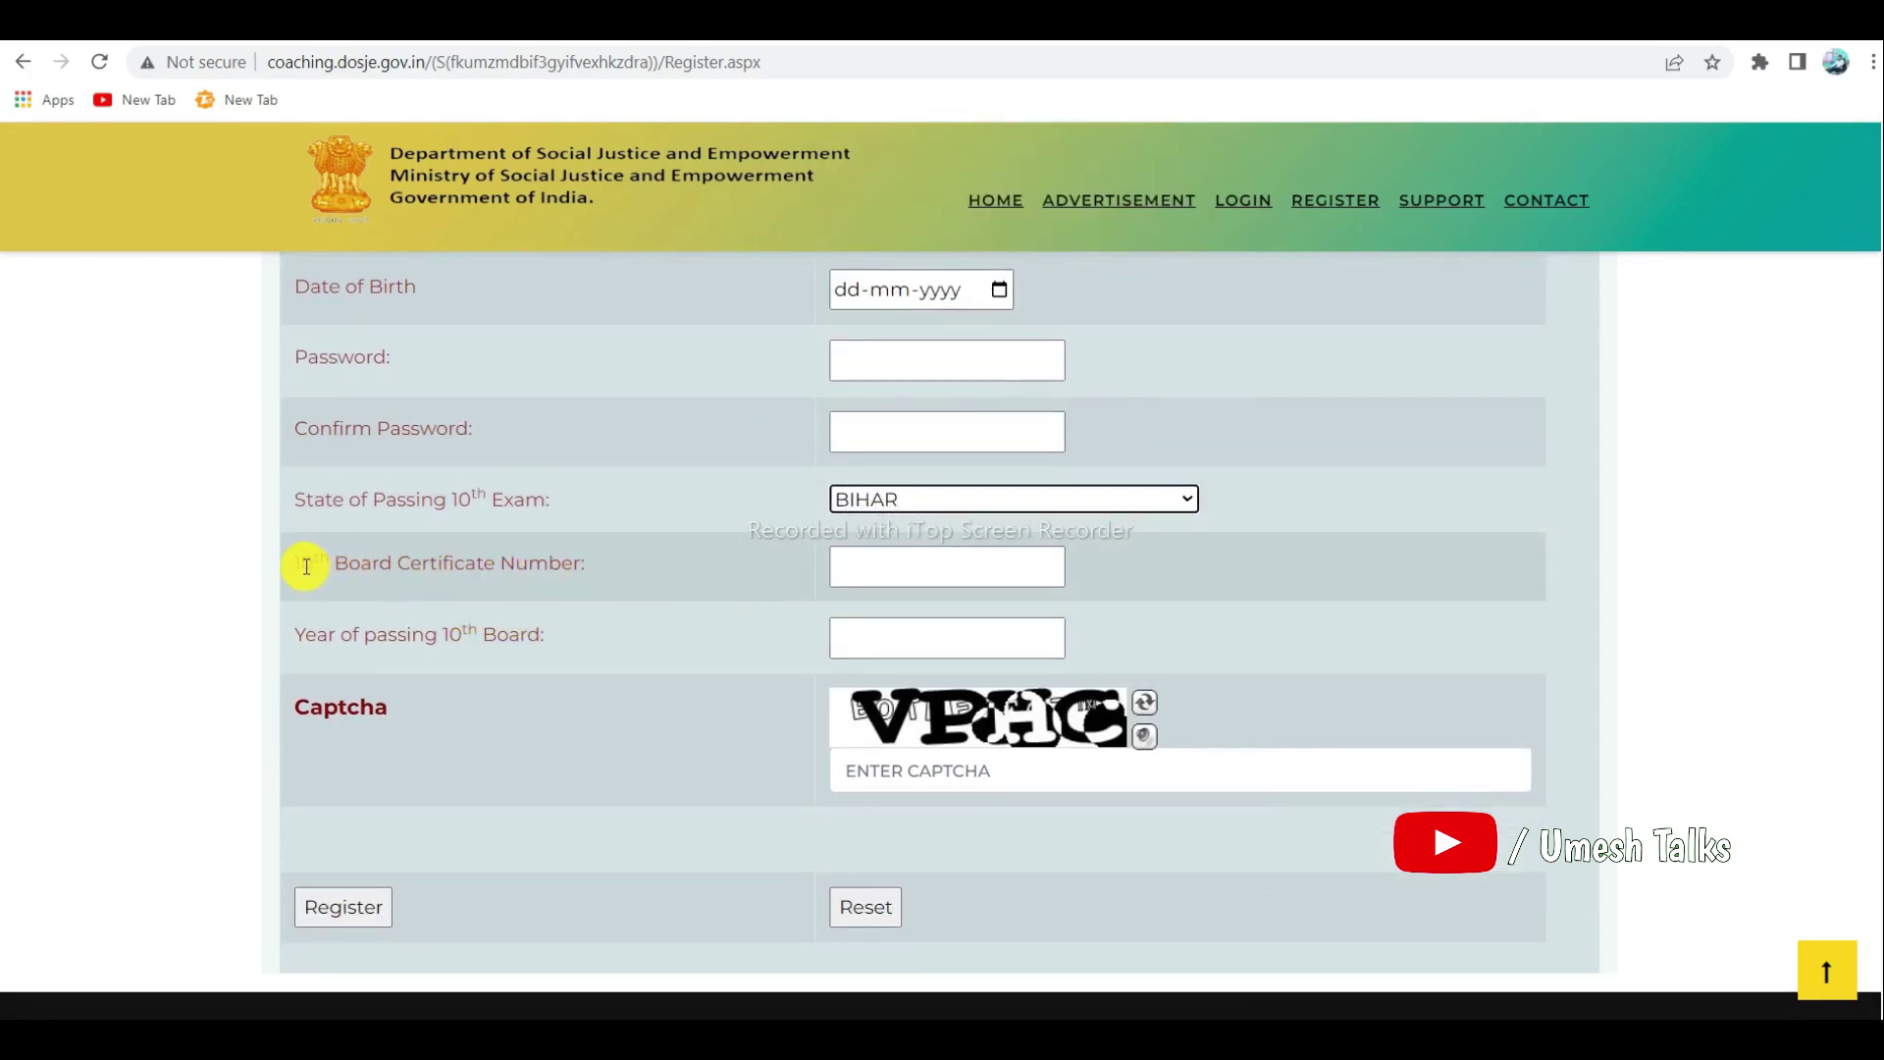
left_click(876, 567)
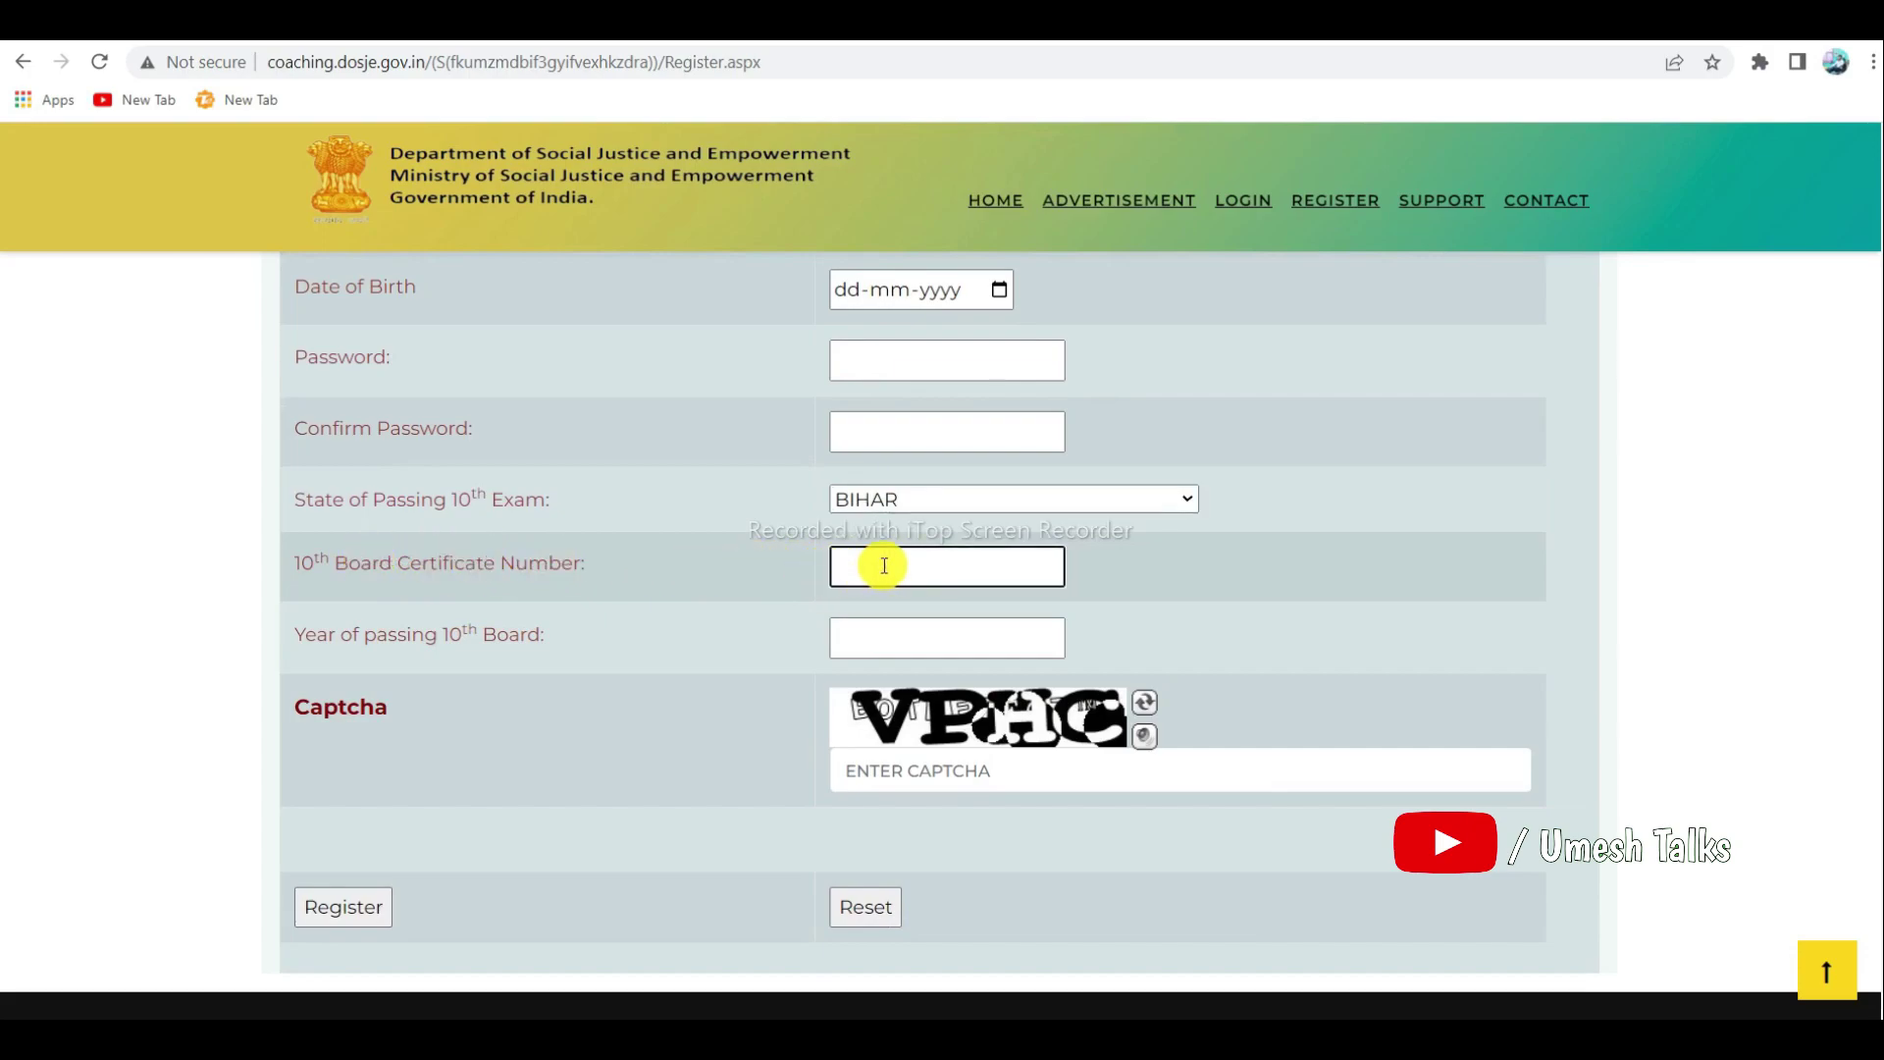
scroll(884, 565, "down", 1)
left_click(895, 517)
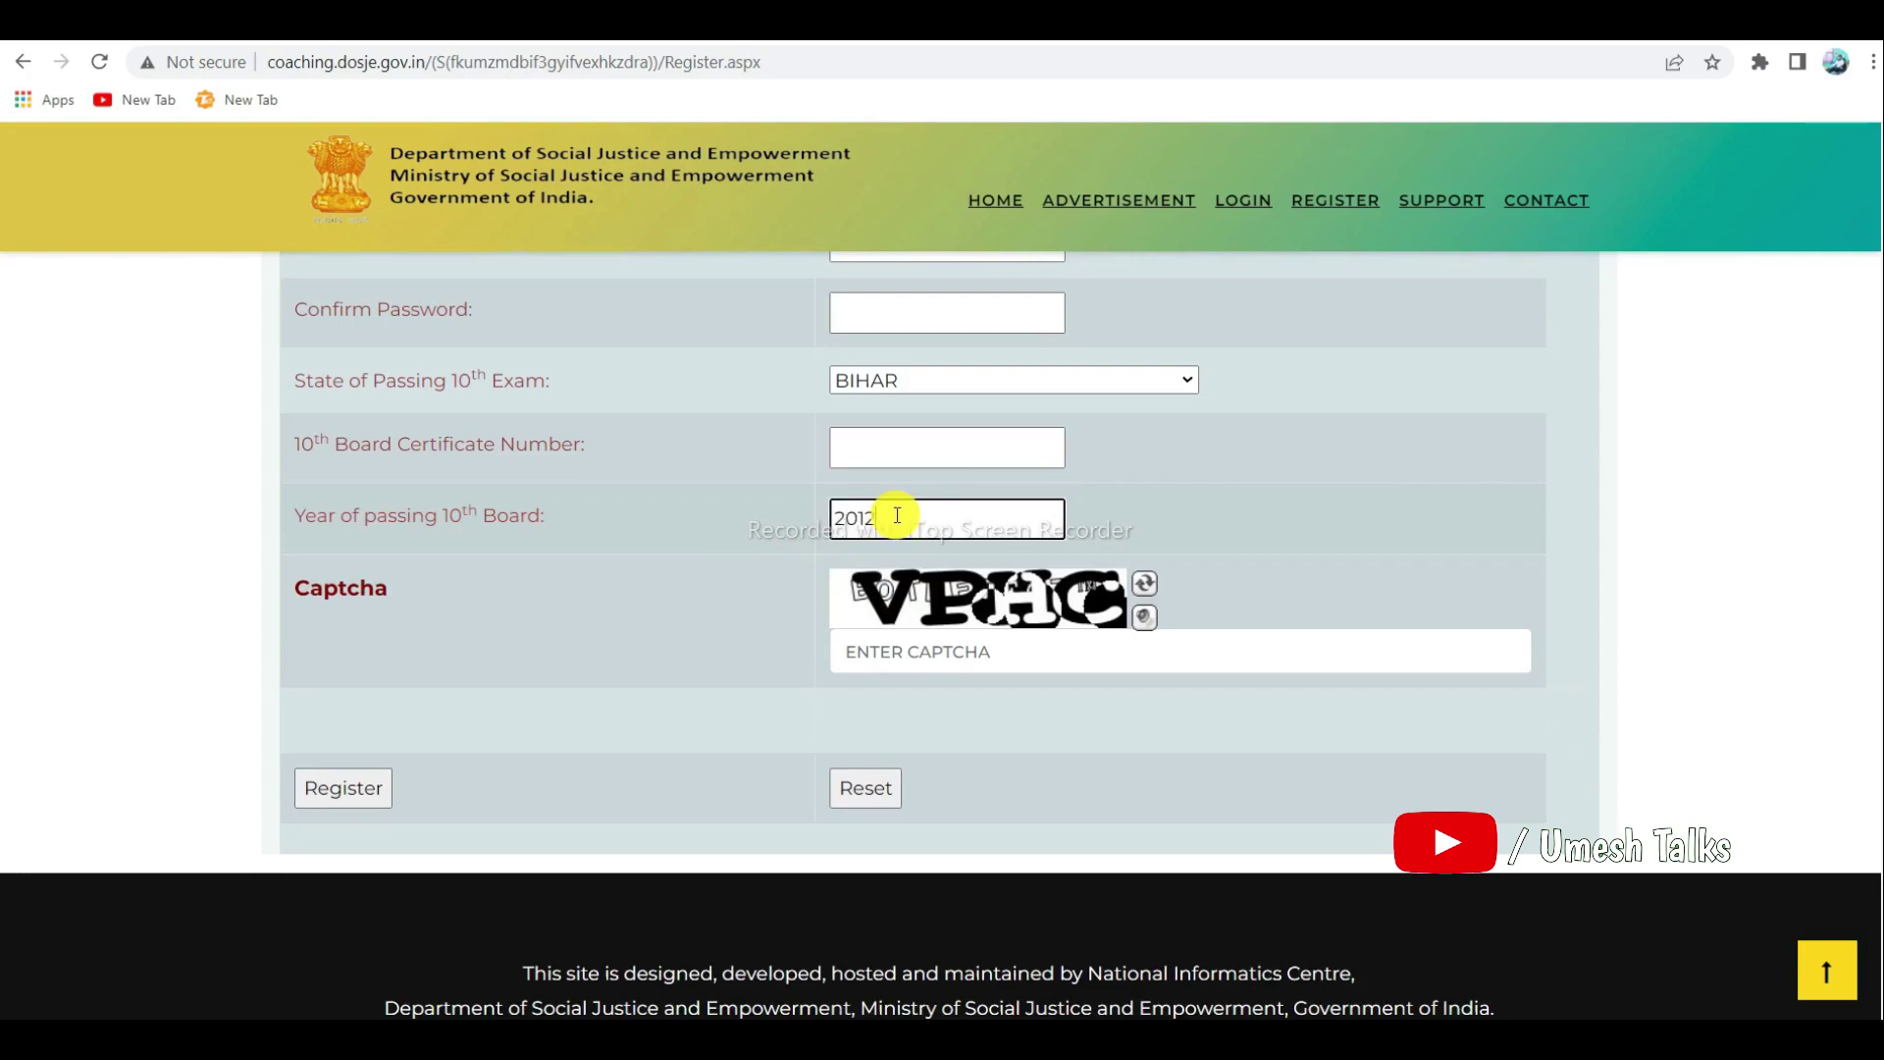
left_click(922, 648)
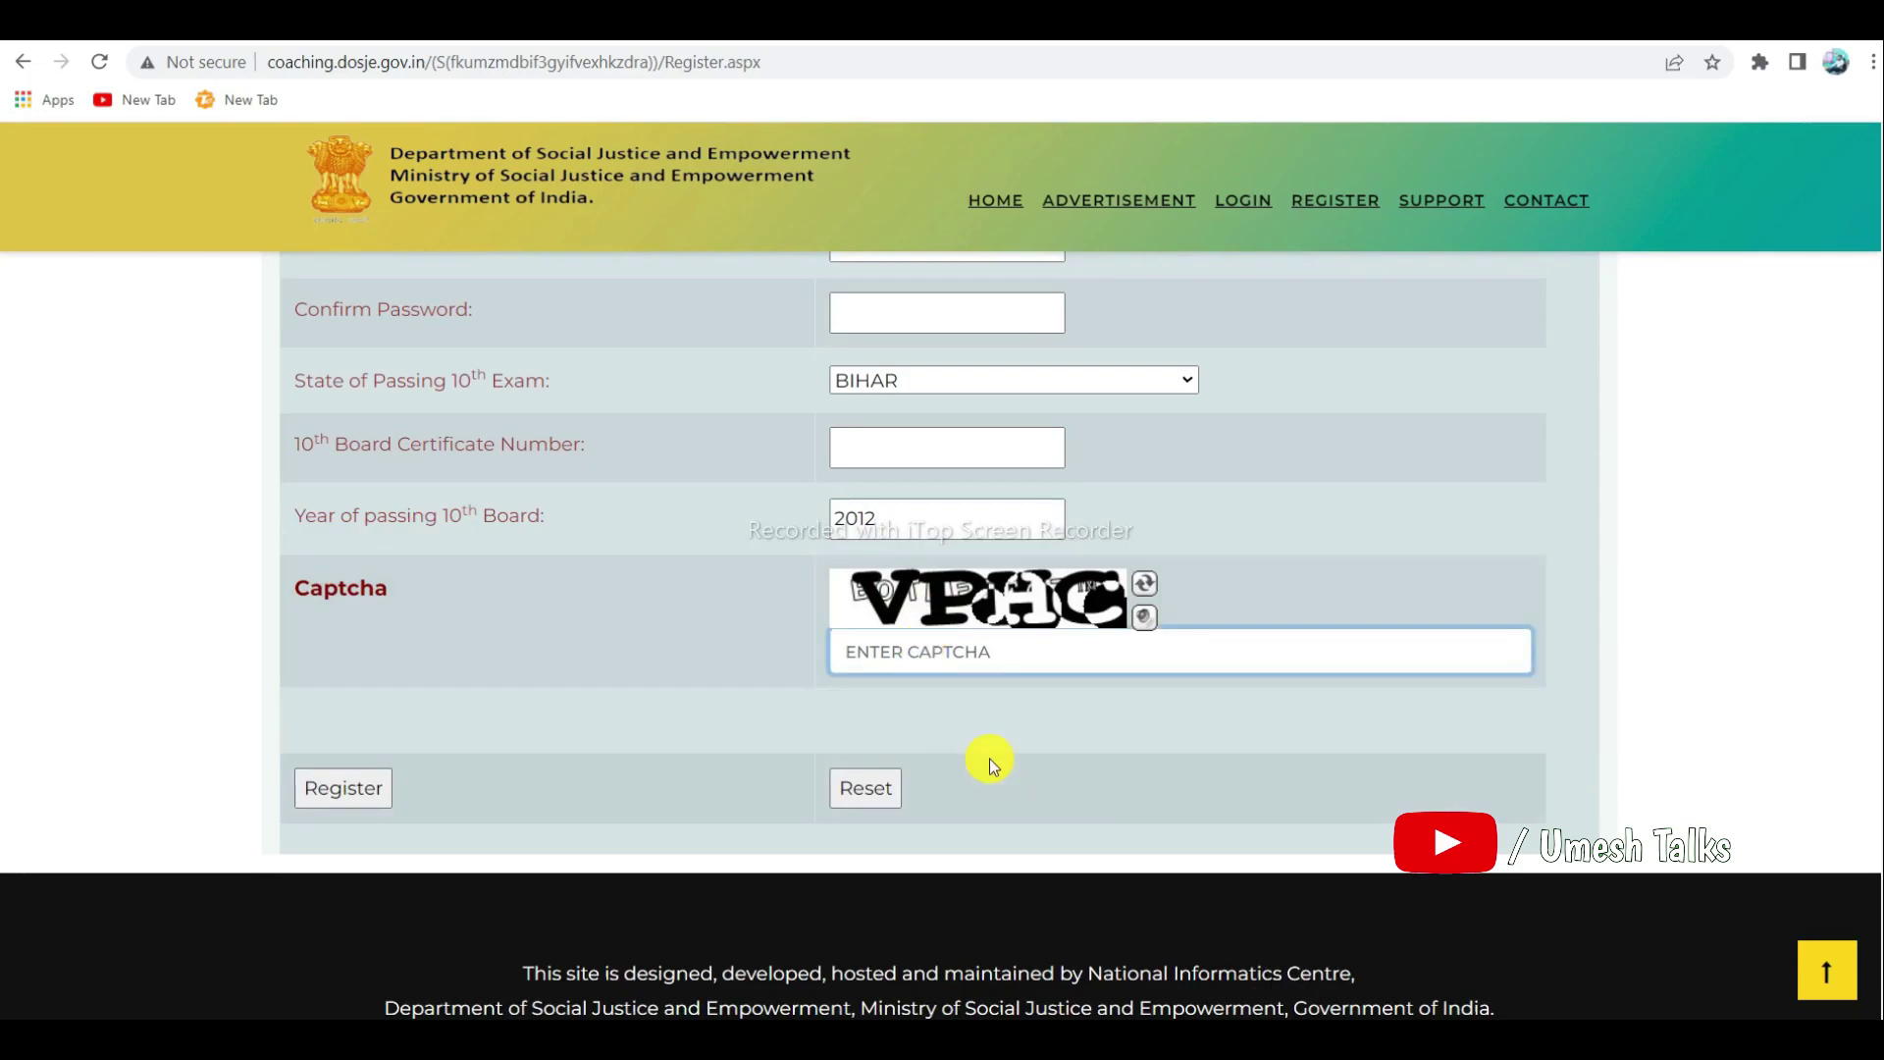
key("Return")
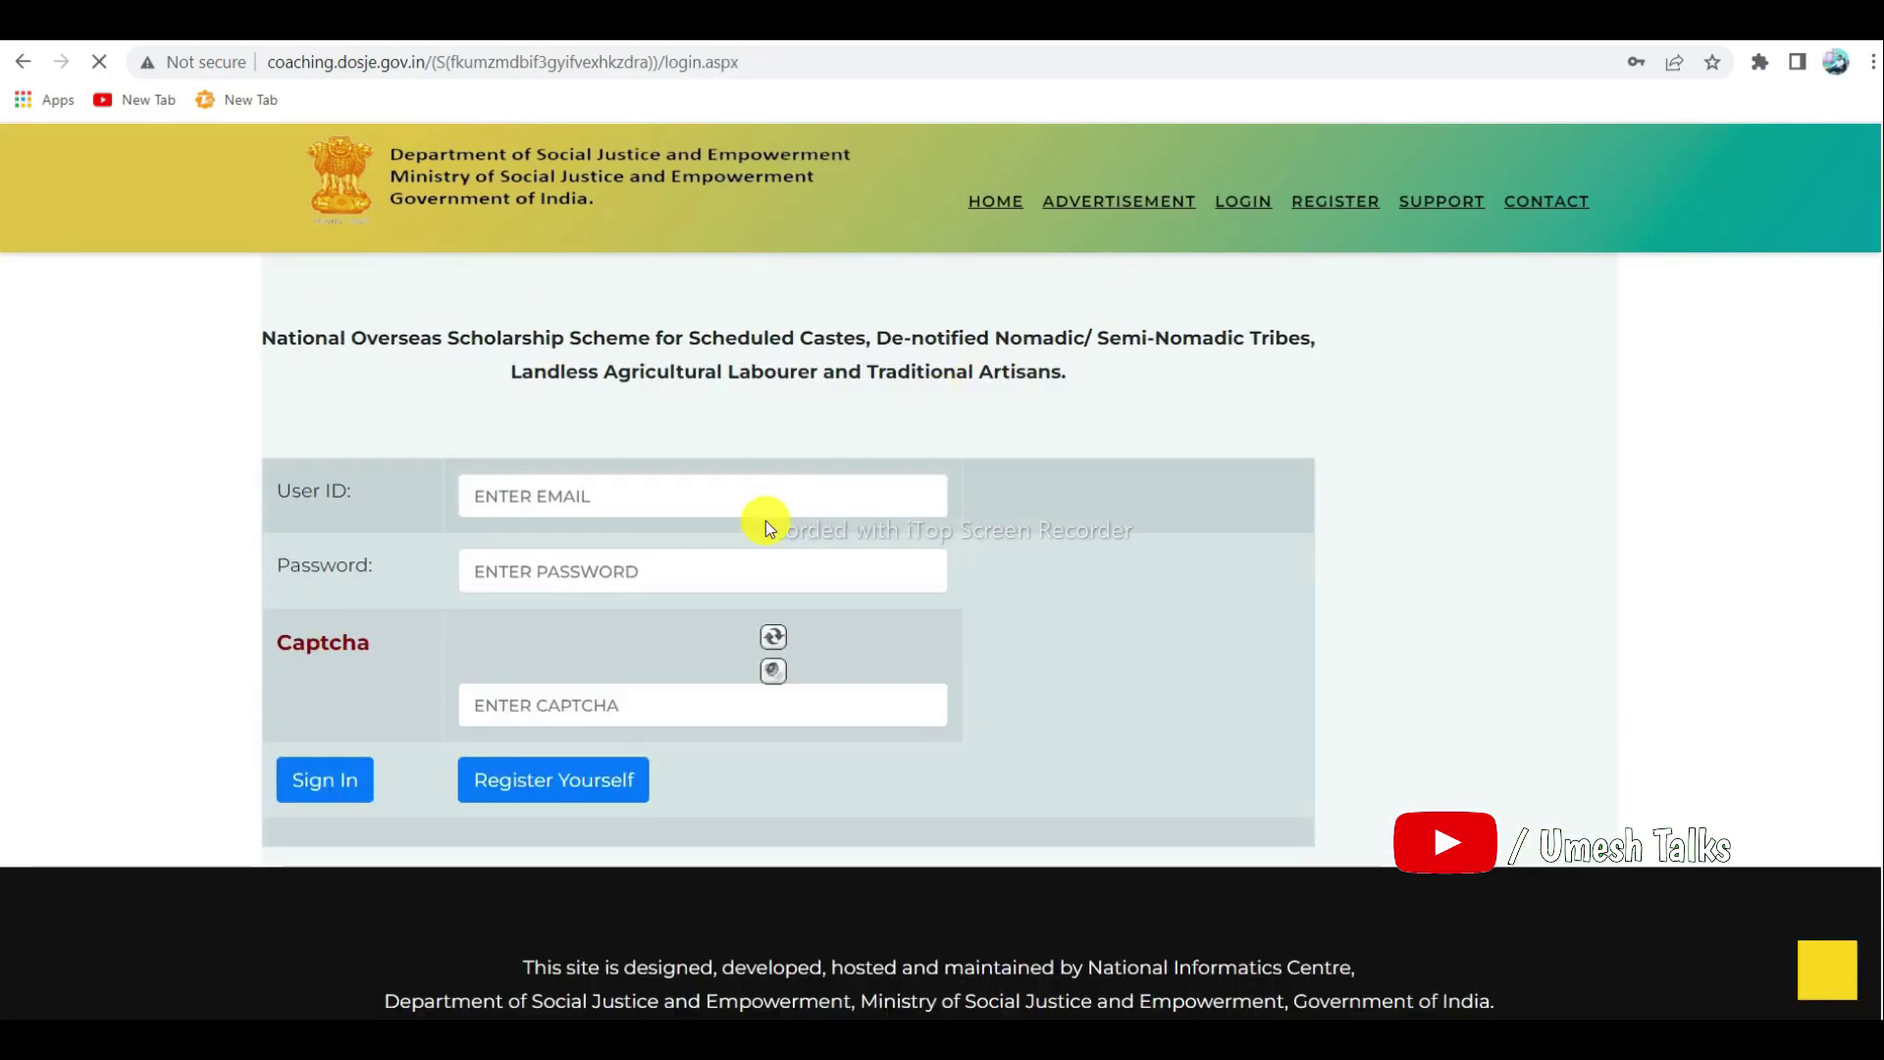
Activate the User ID field on the login page for signing in
left_click(567, 496)
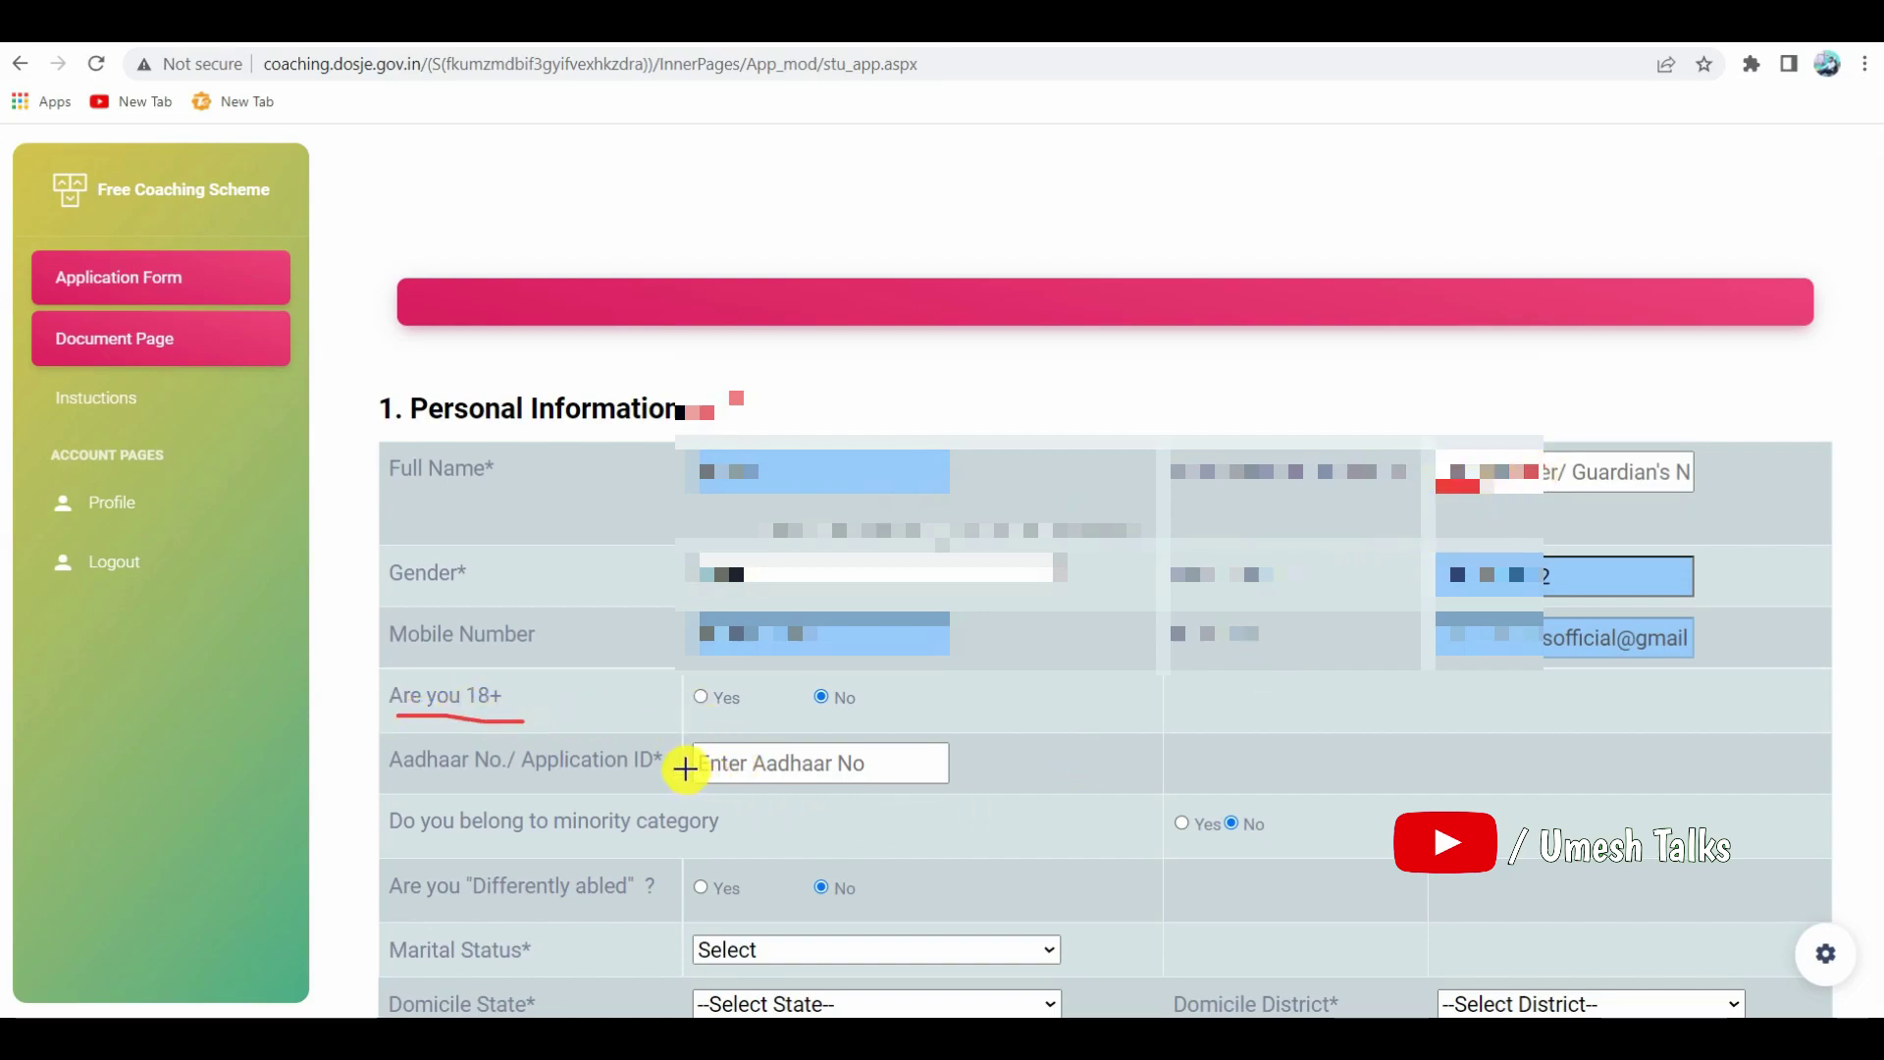
Review the Domicile State options, the Current Address fields with their State list, and the Permanent Address section of the application form
scroll(609, 207, "down", 6)
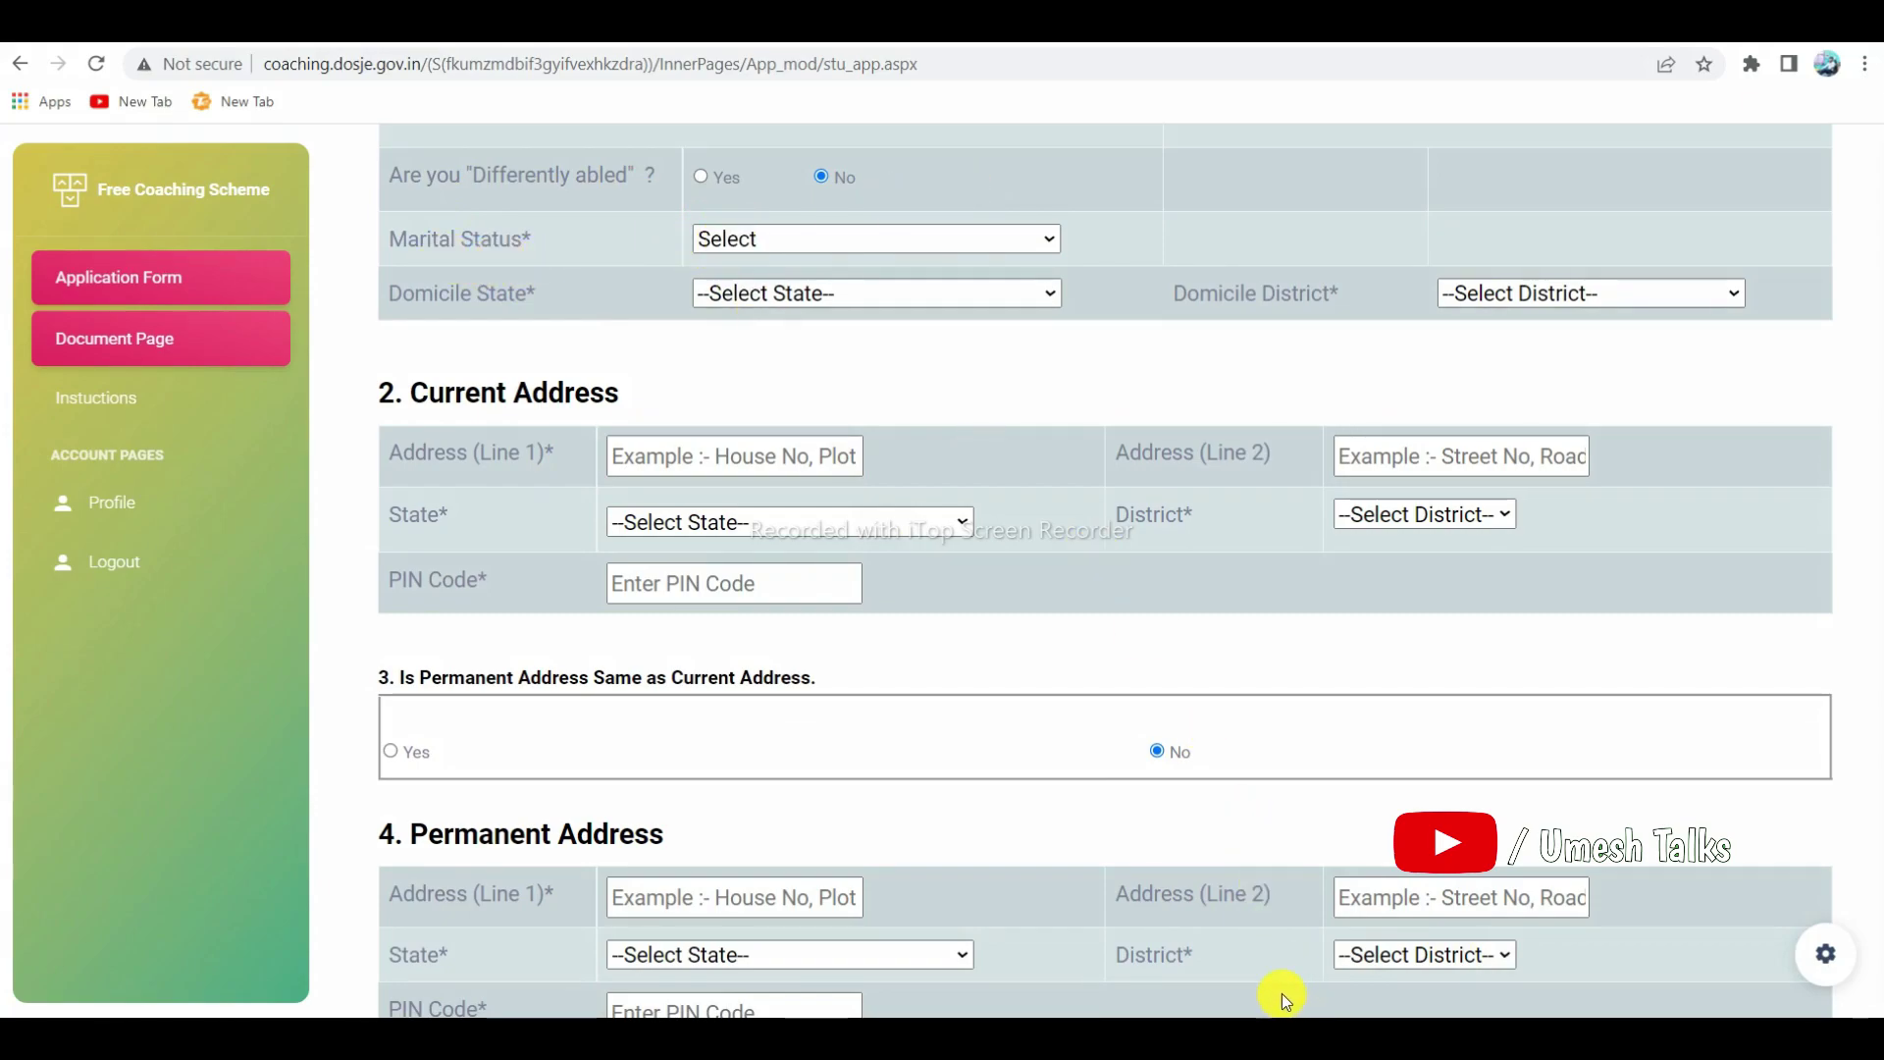
left_click(777, 295)
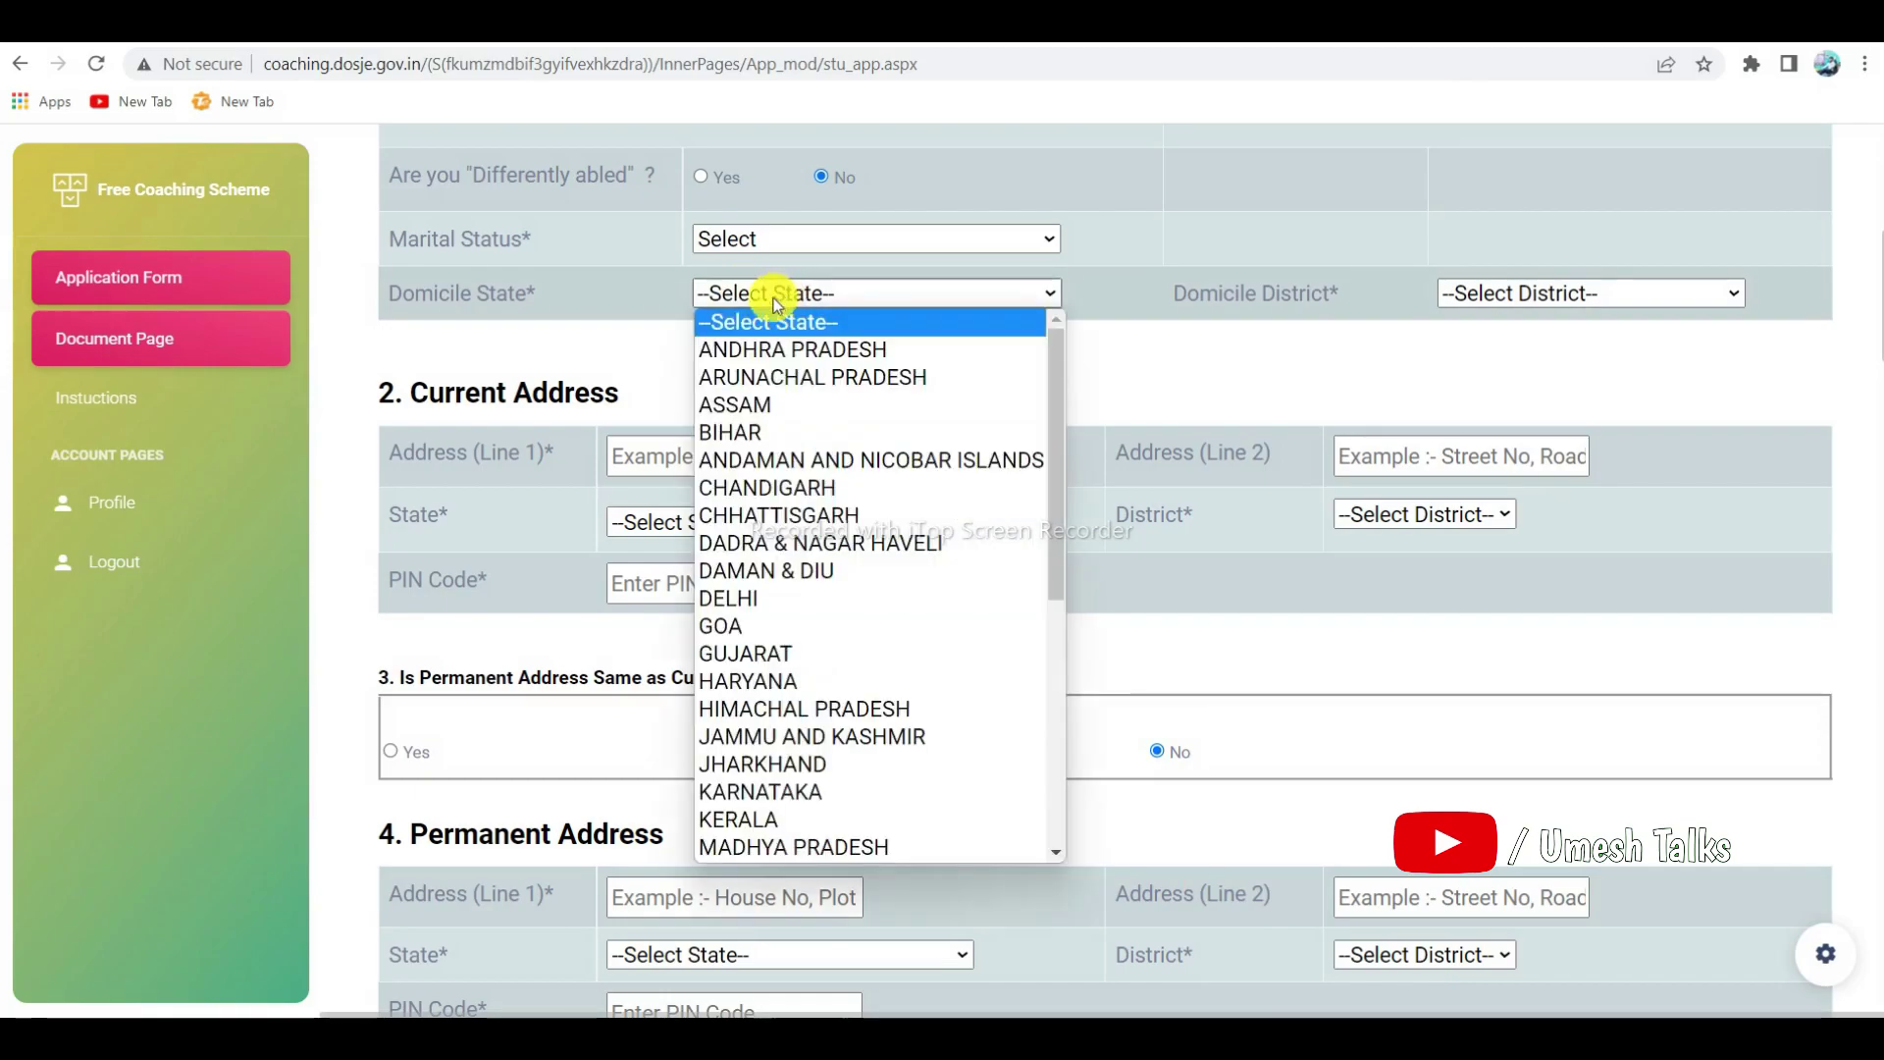
left_click(657, 290)
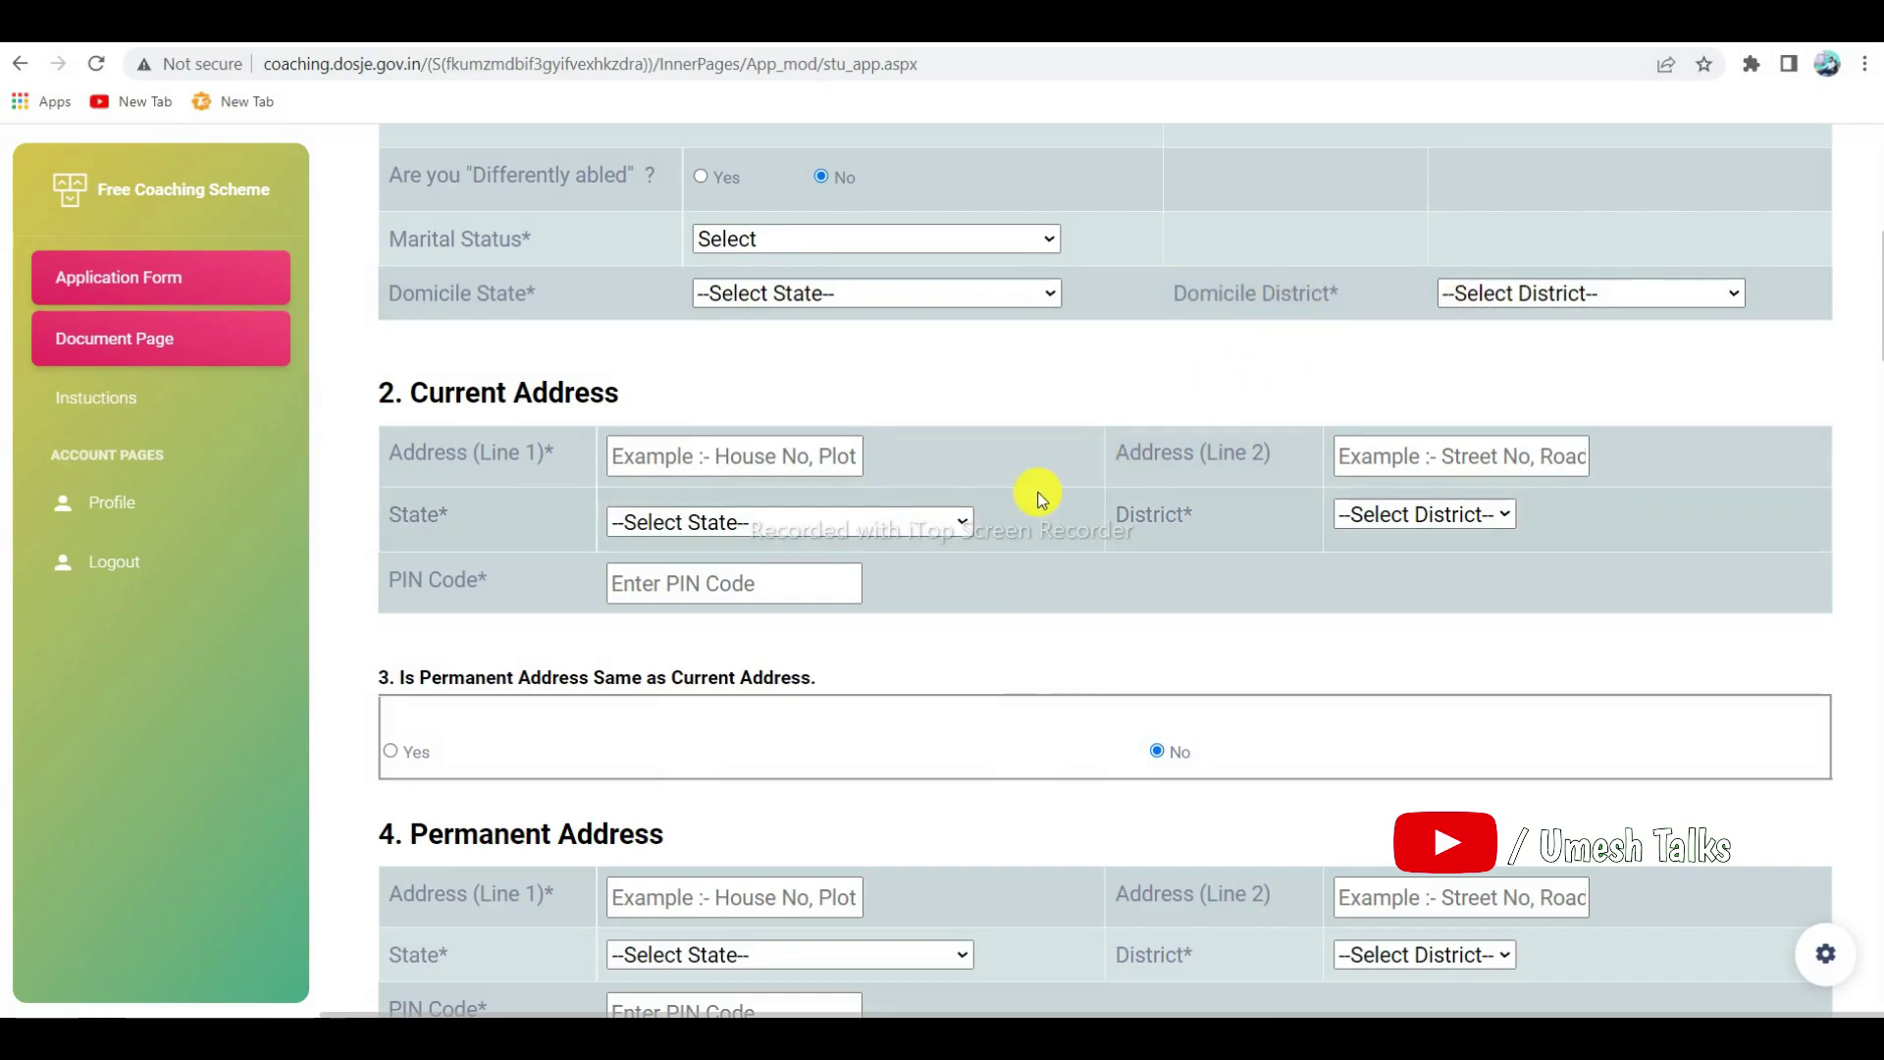
scroll(1037, 496, "down", 1)
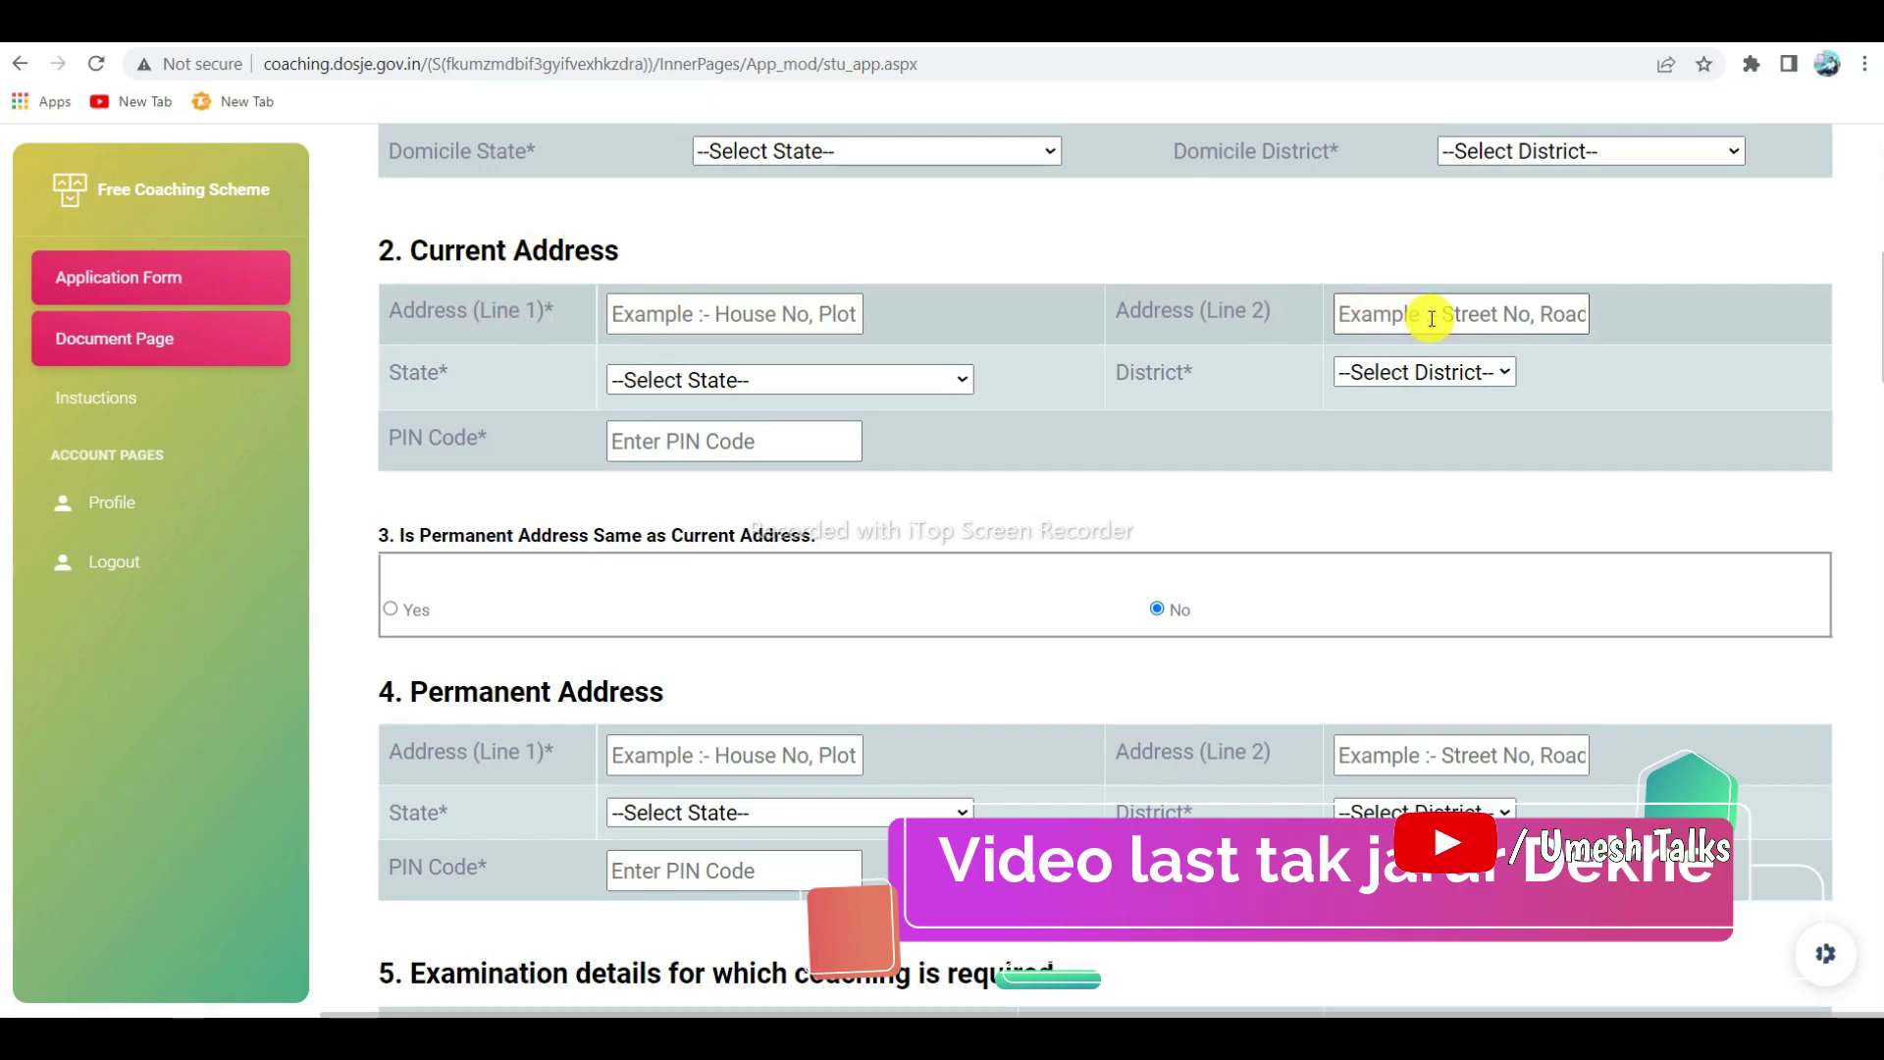
left_click(667, 380)
left_click(551, 391)
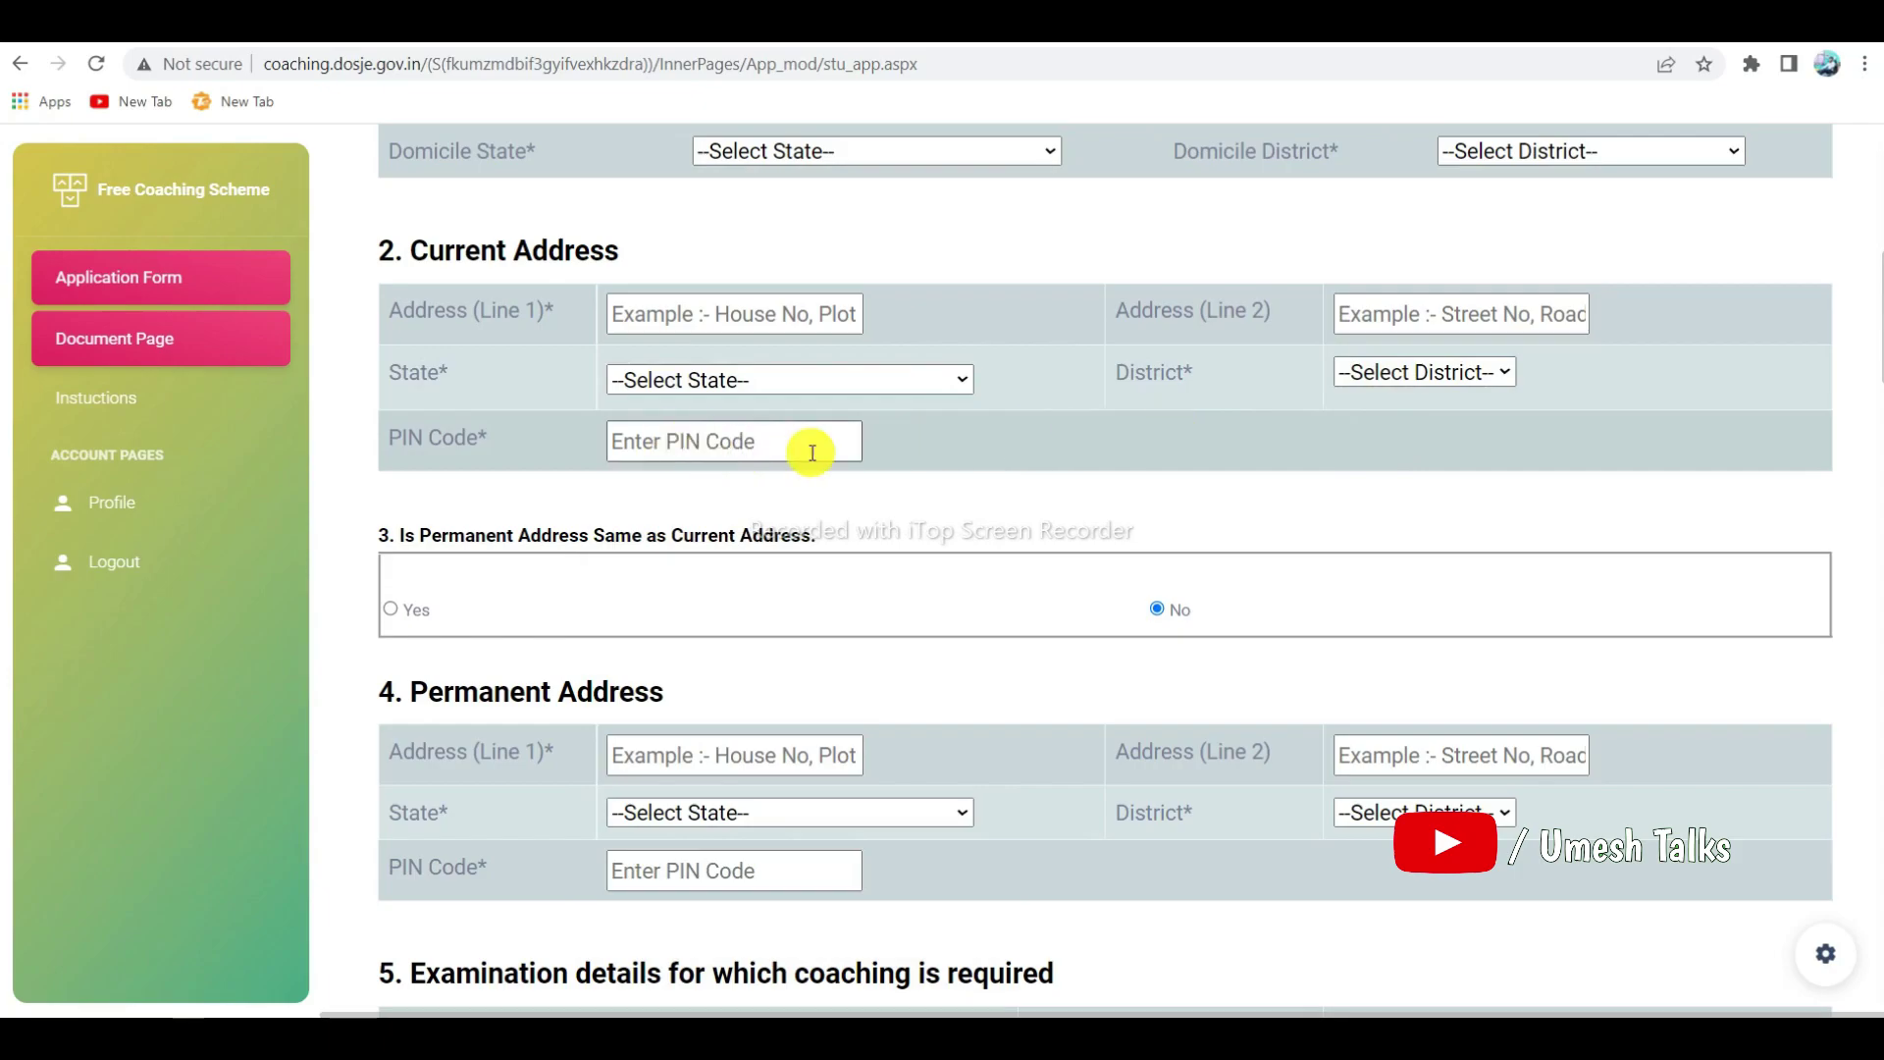
scroll(1047, 486, "down", 2)
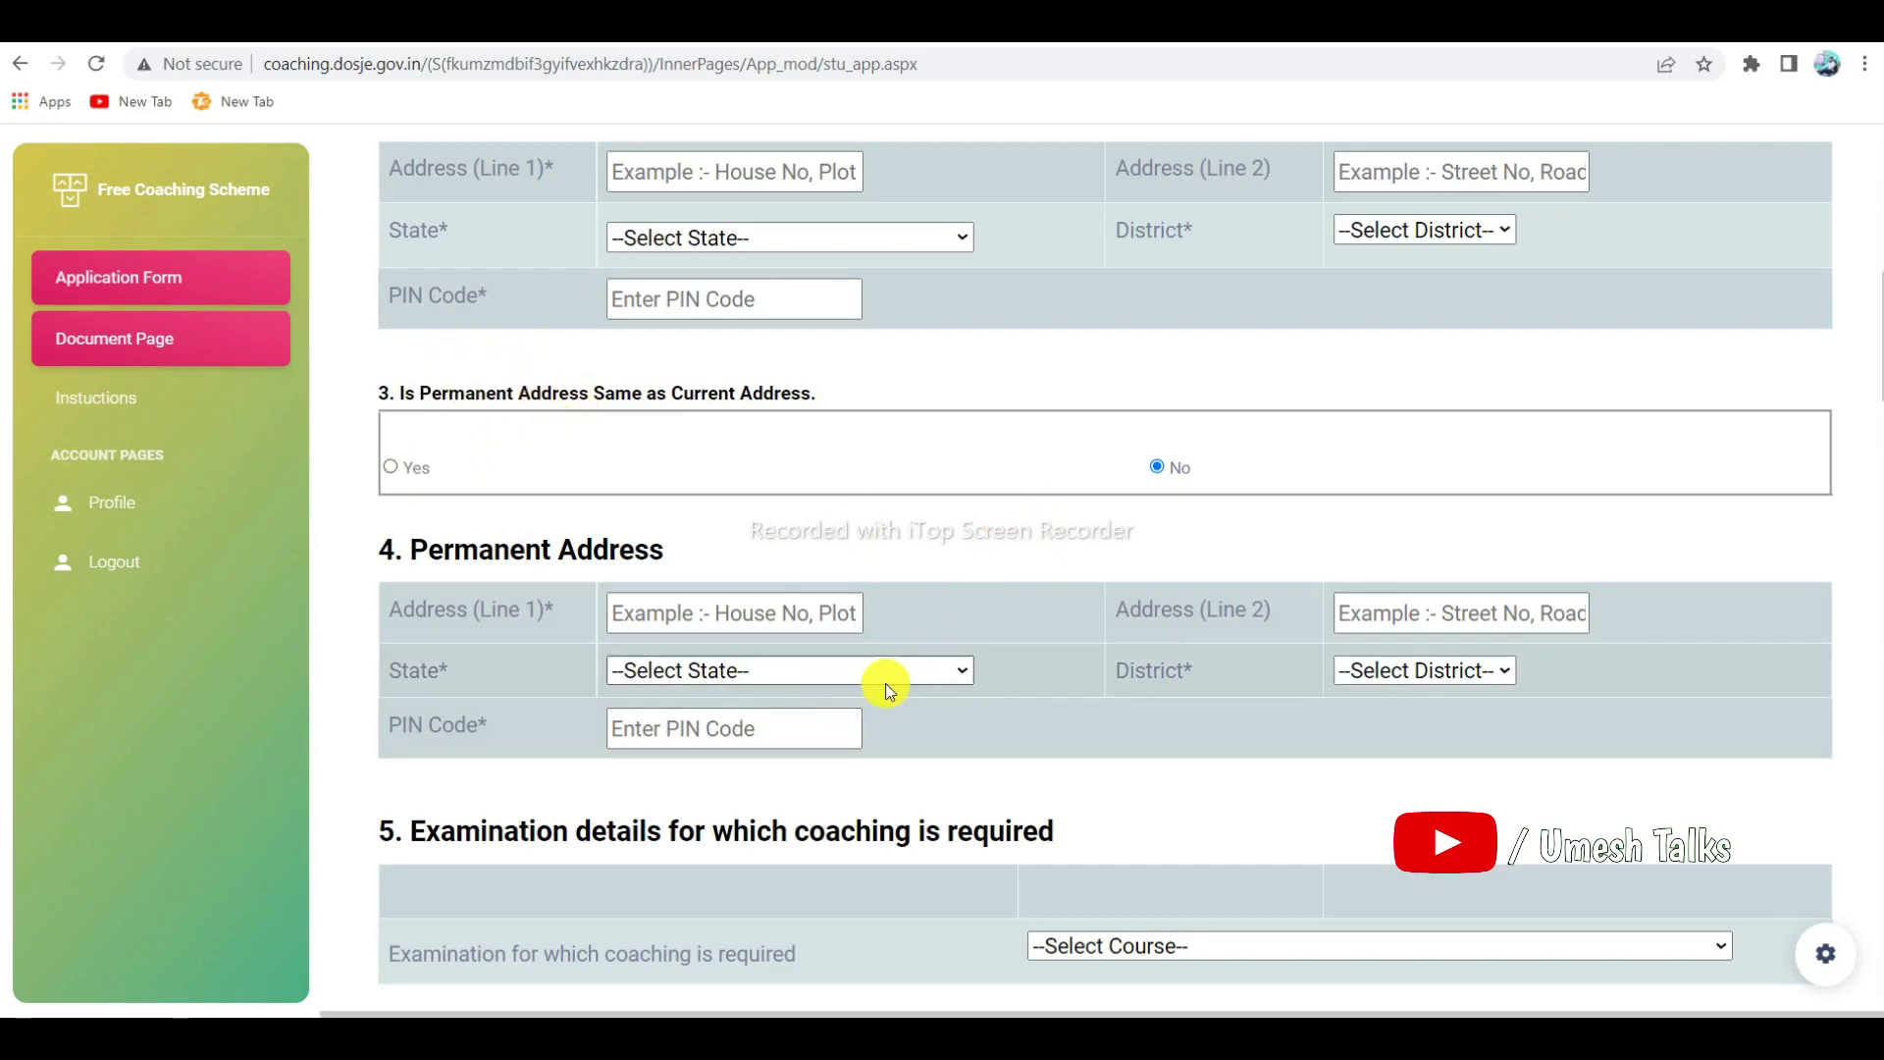
Select Civil Services Examination by State Public Service Commissions (SPSC) as the examination for which coaching is required
scroll(1051, 682, "down", 3)
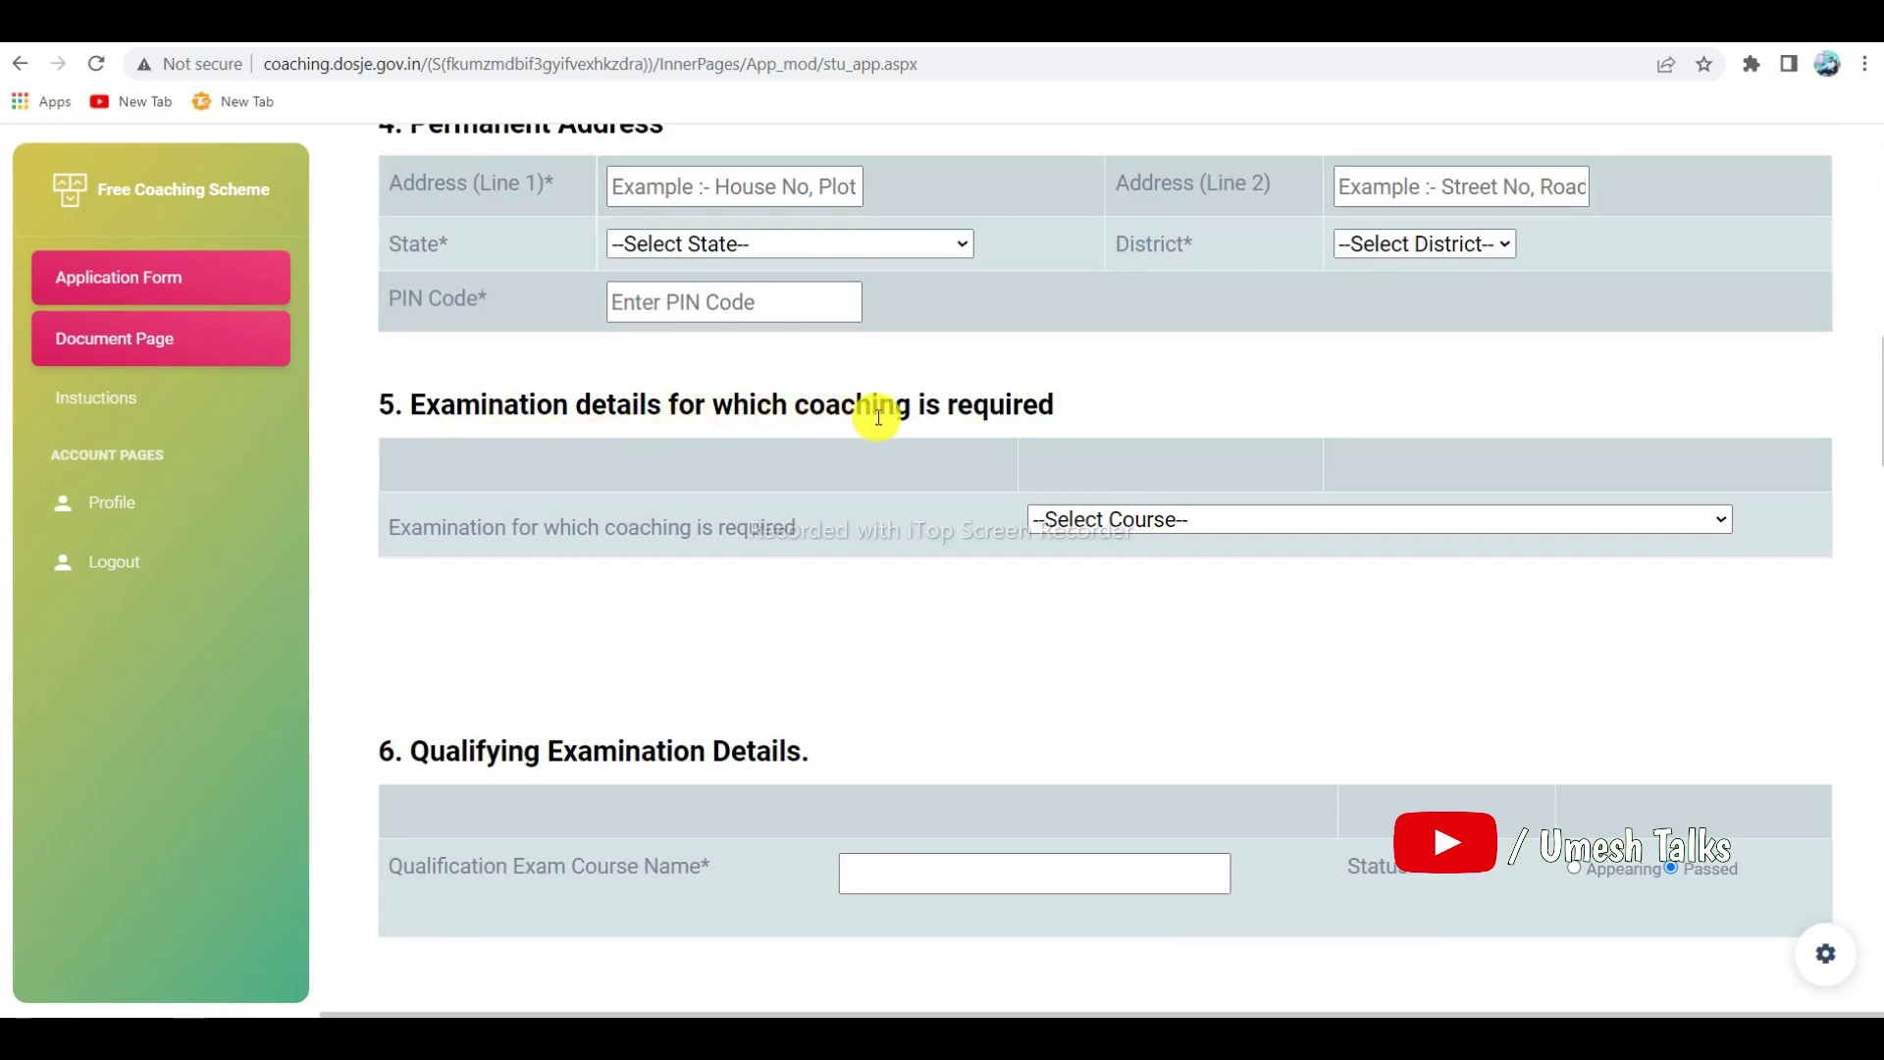
left_click(1085, 520)
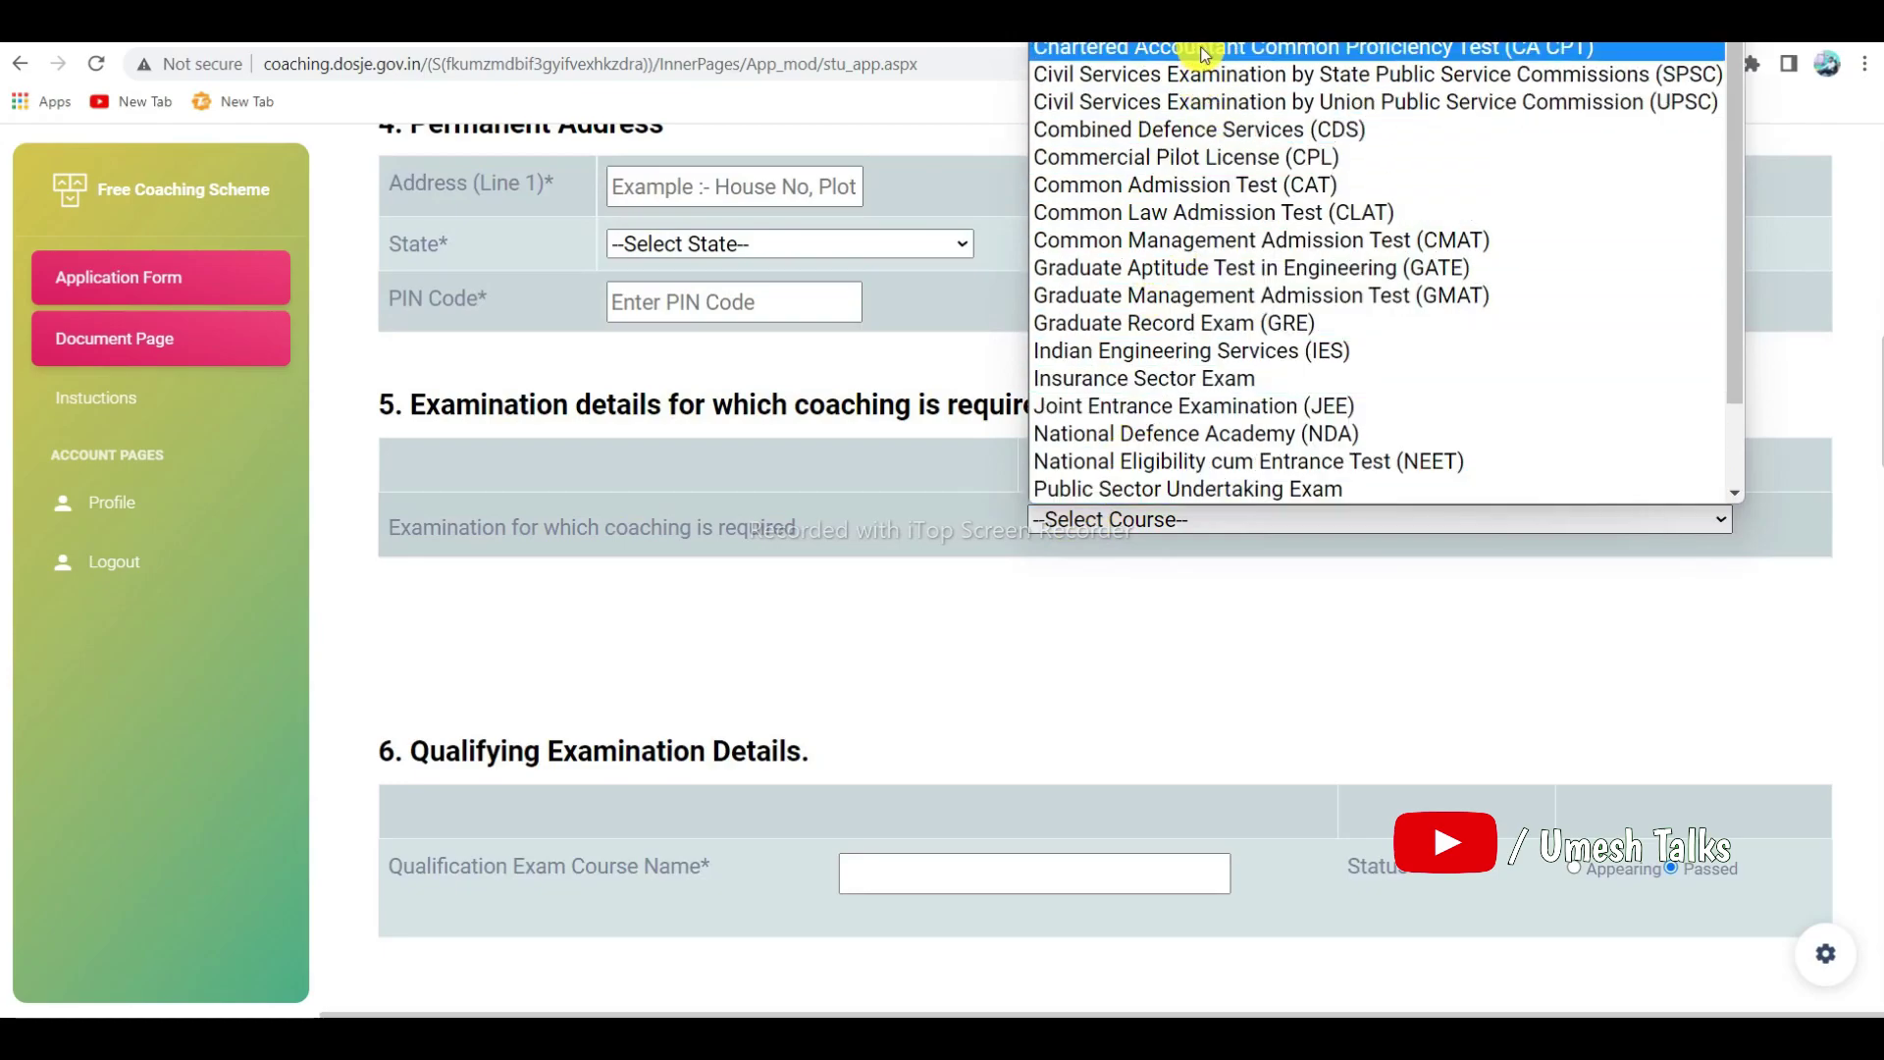
scroll(1191, 294, "up", 1)
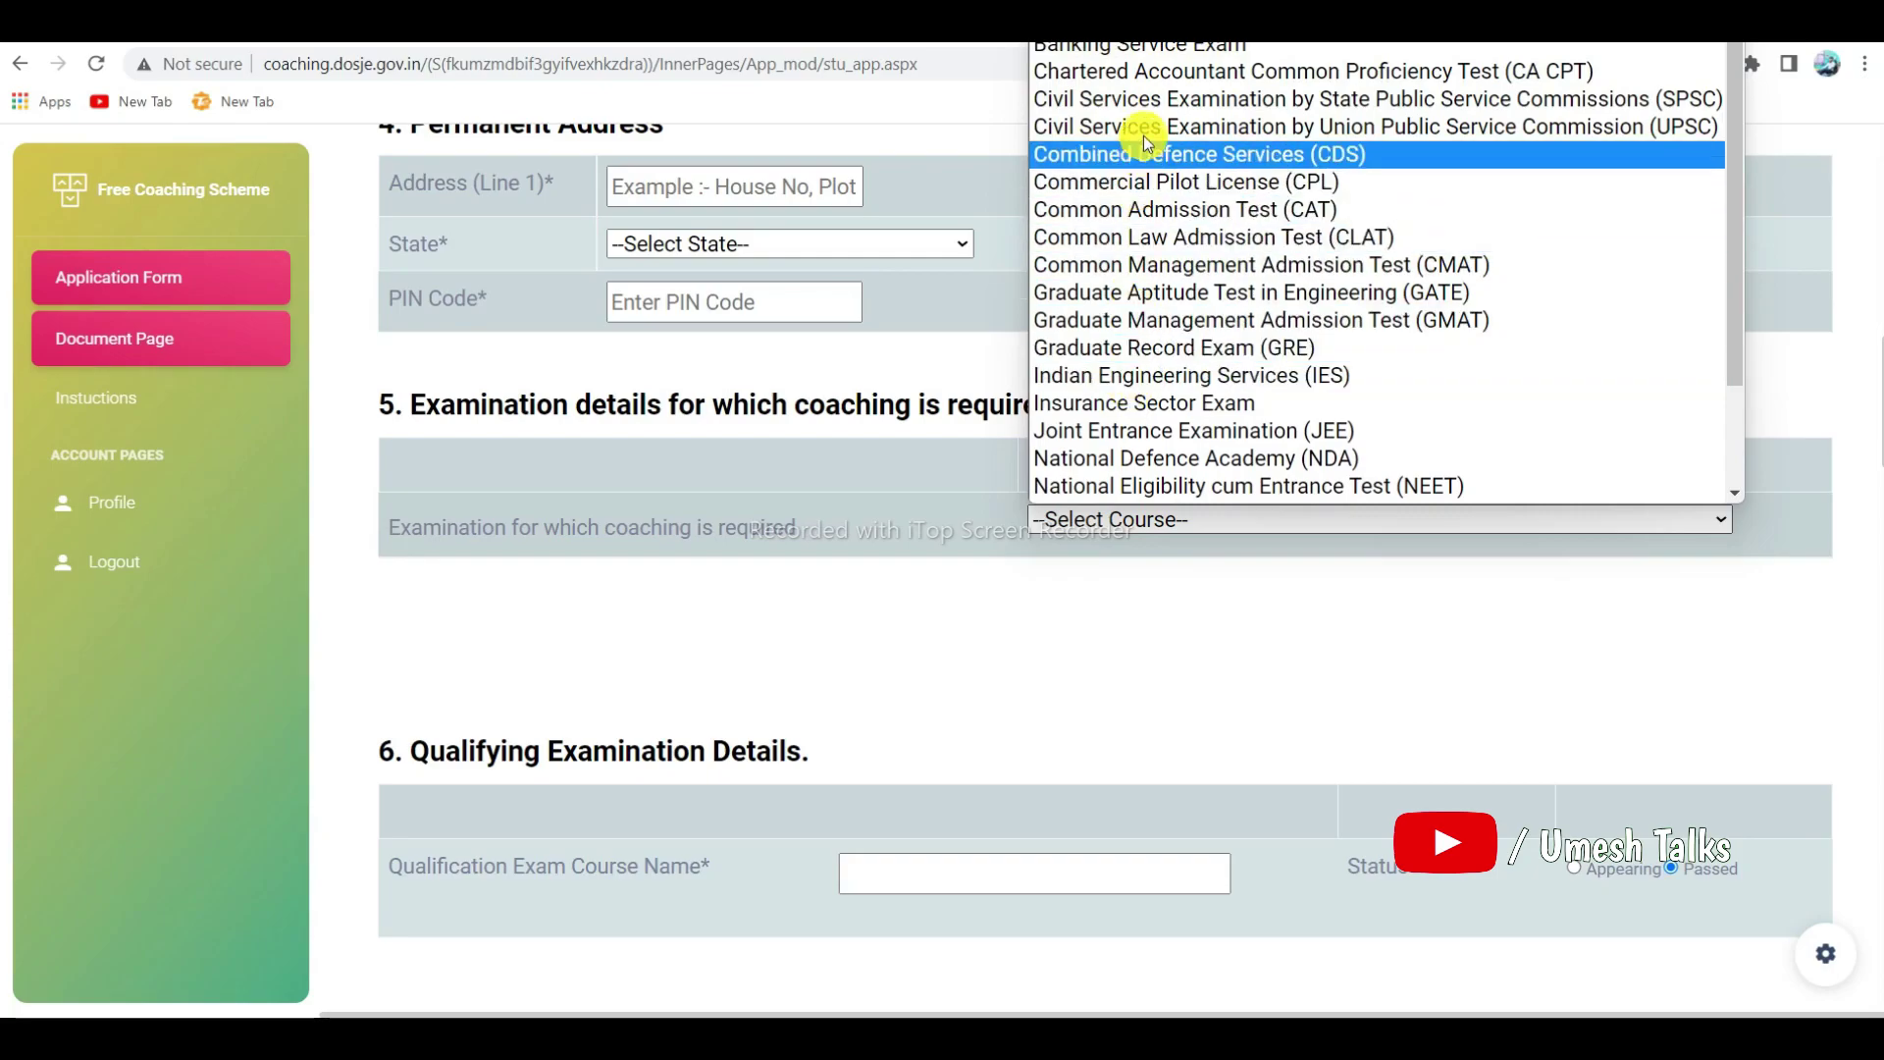
left_click(1153, 99)
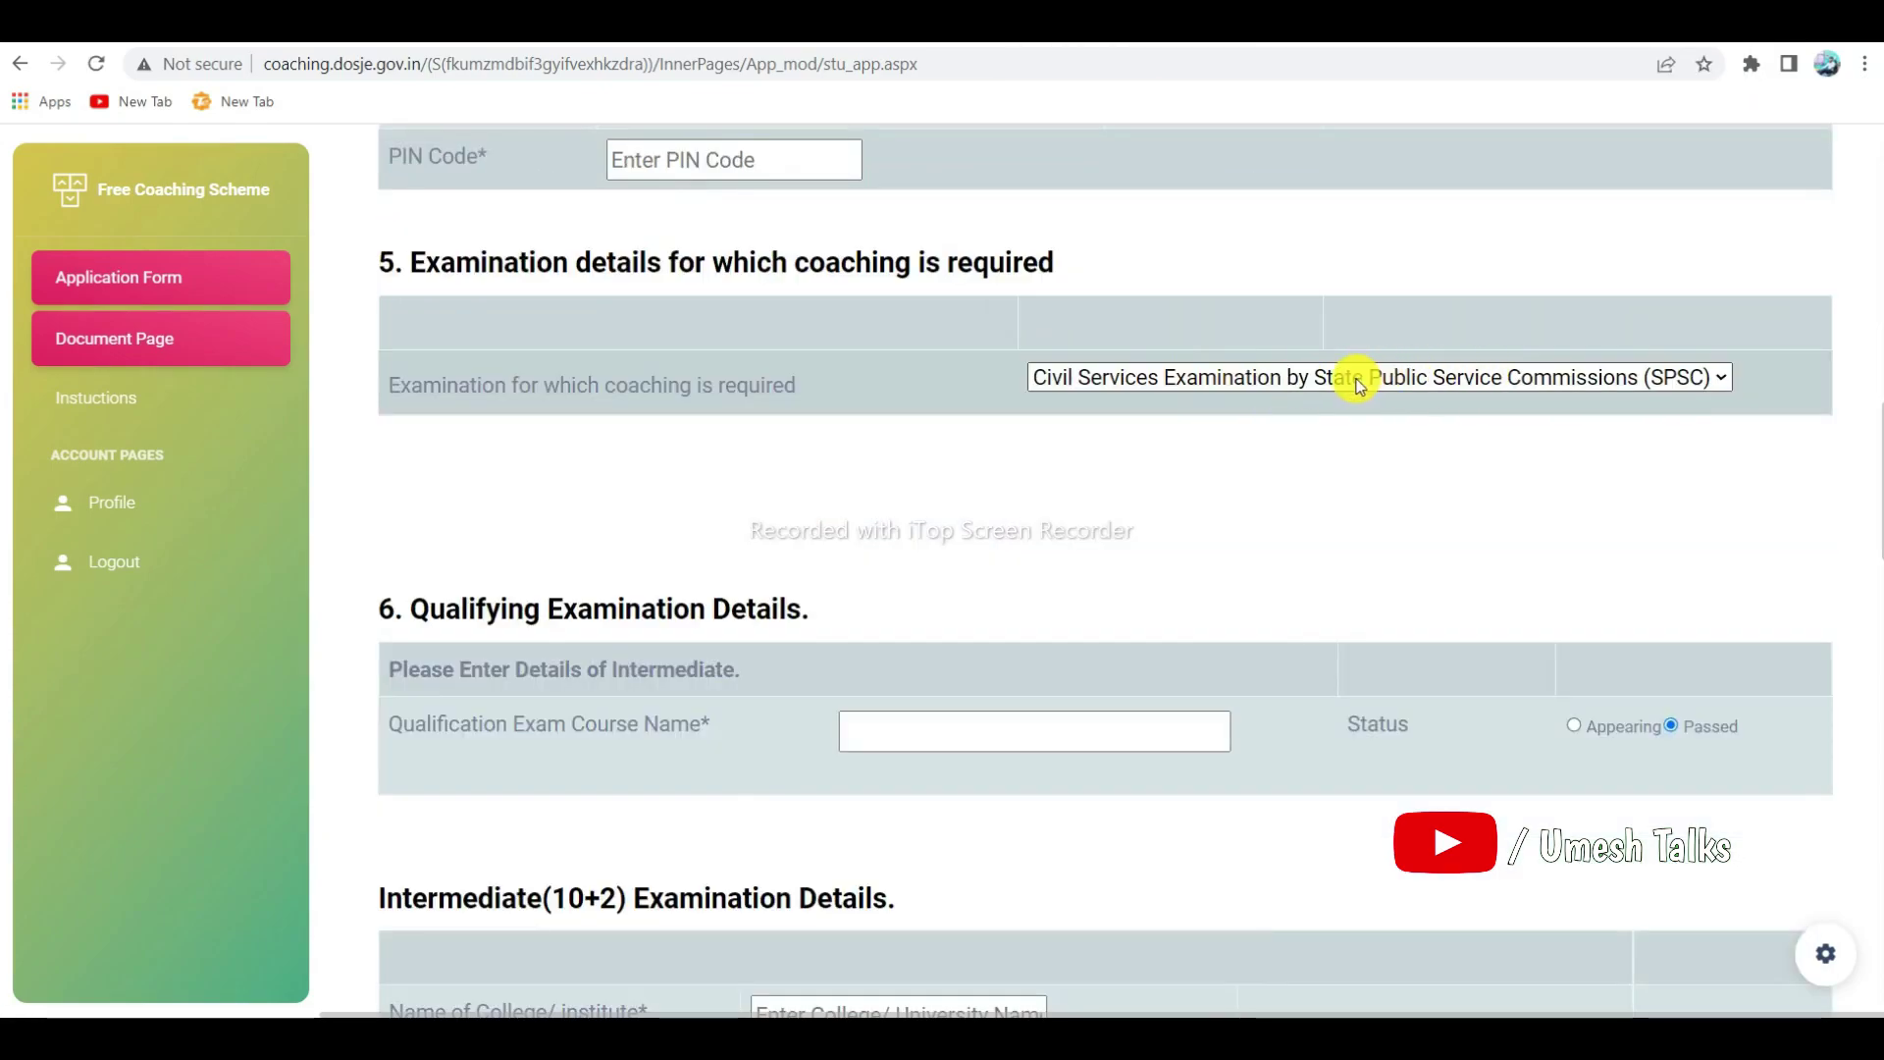
Enter intermediate as the Qualification Exam Course Name in the Qualifying Examination Details
scroll(1324, 483, "down", 3)
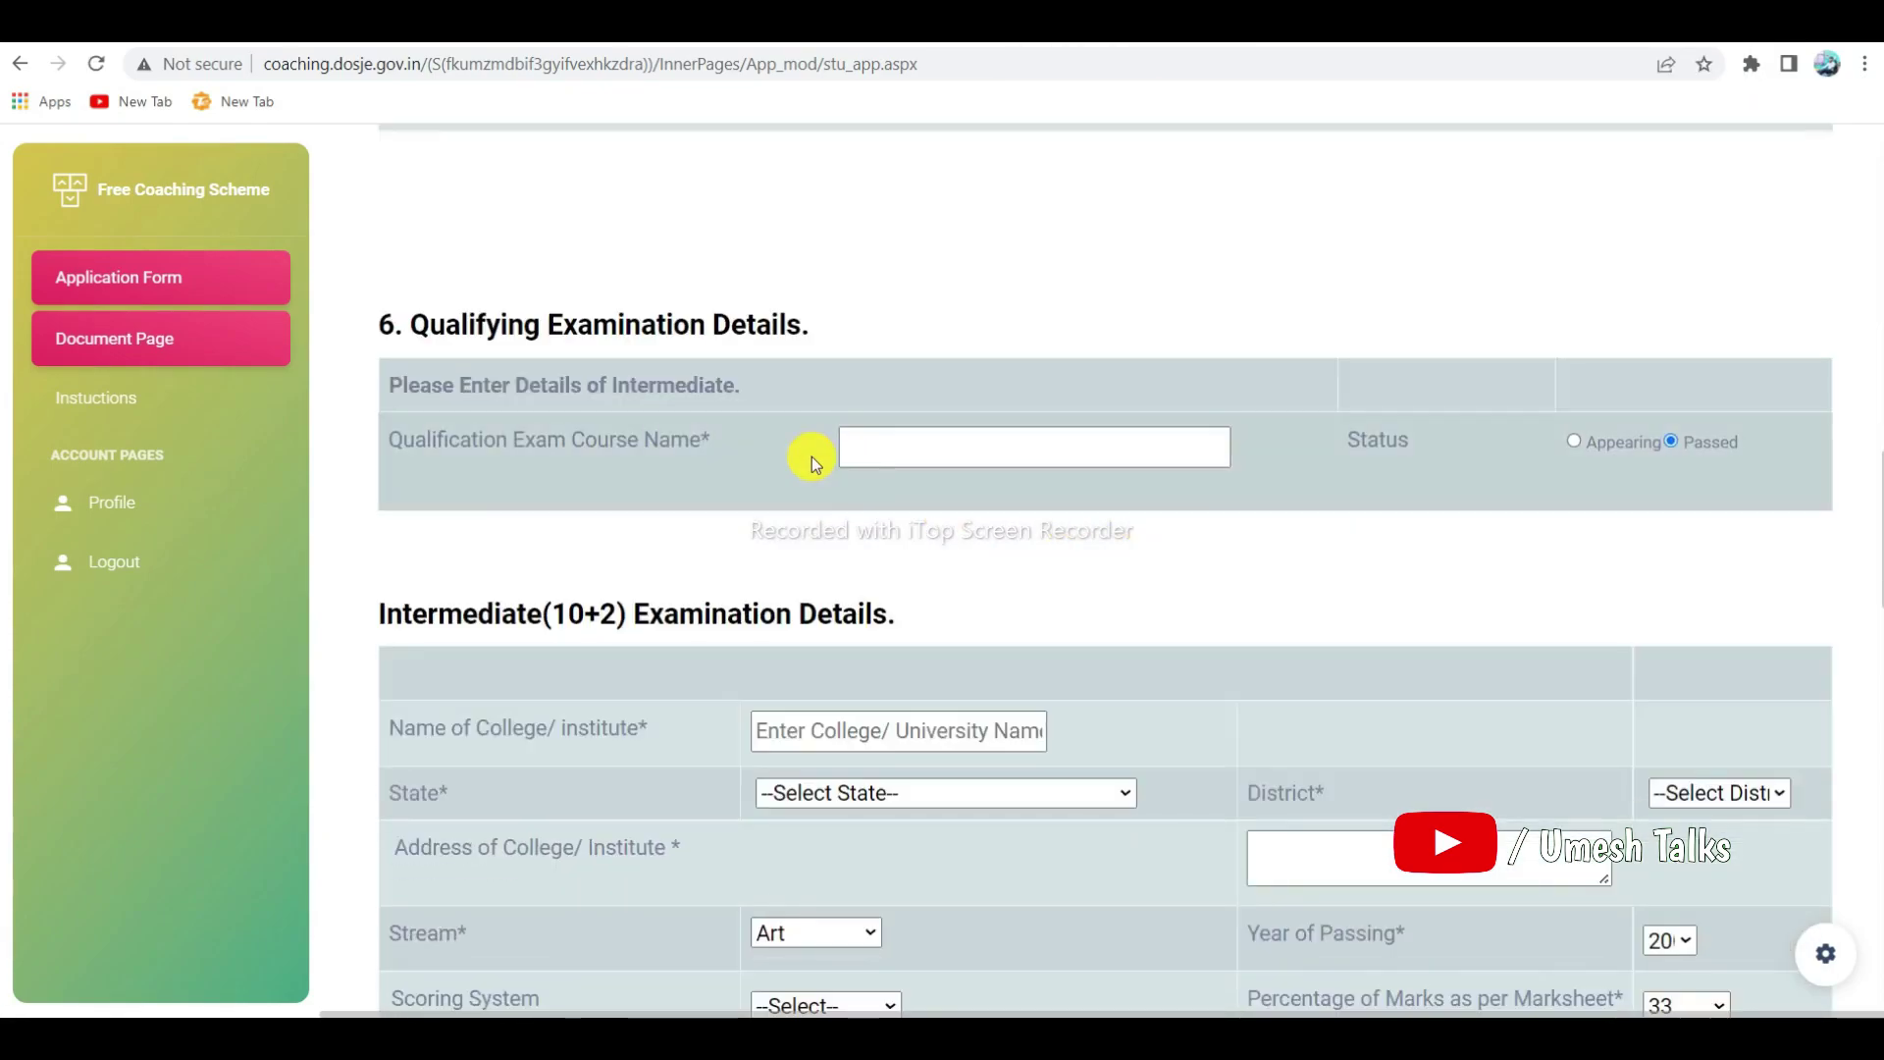
left_click_drag(613, 390, 745, 387)
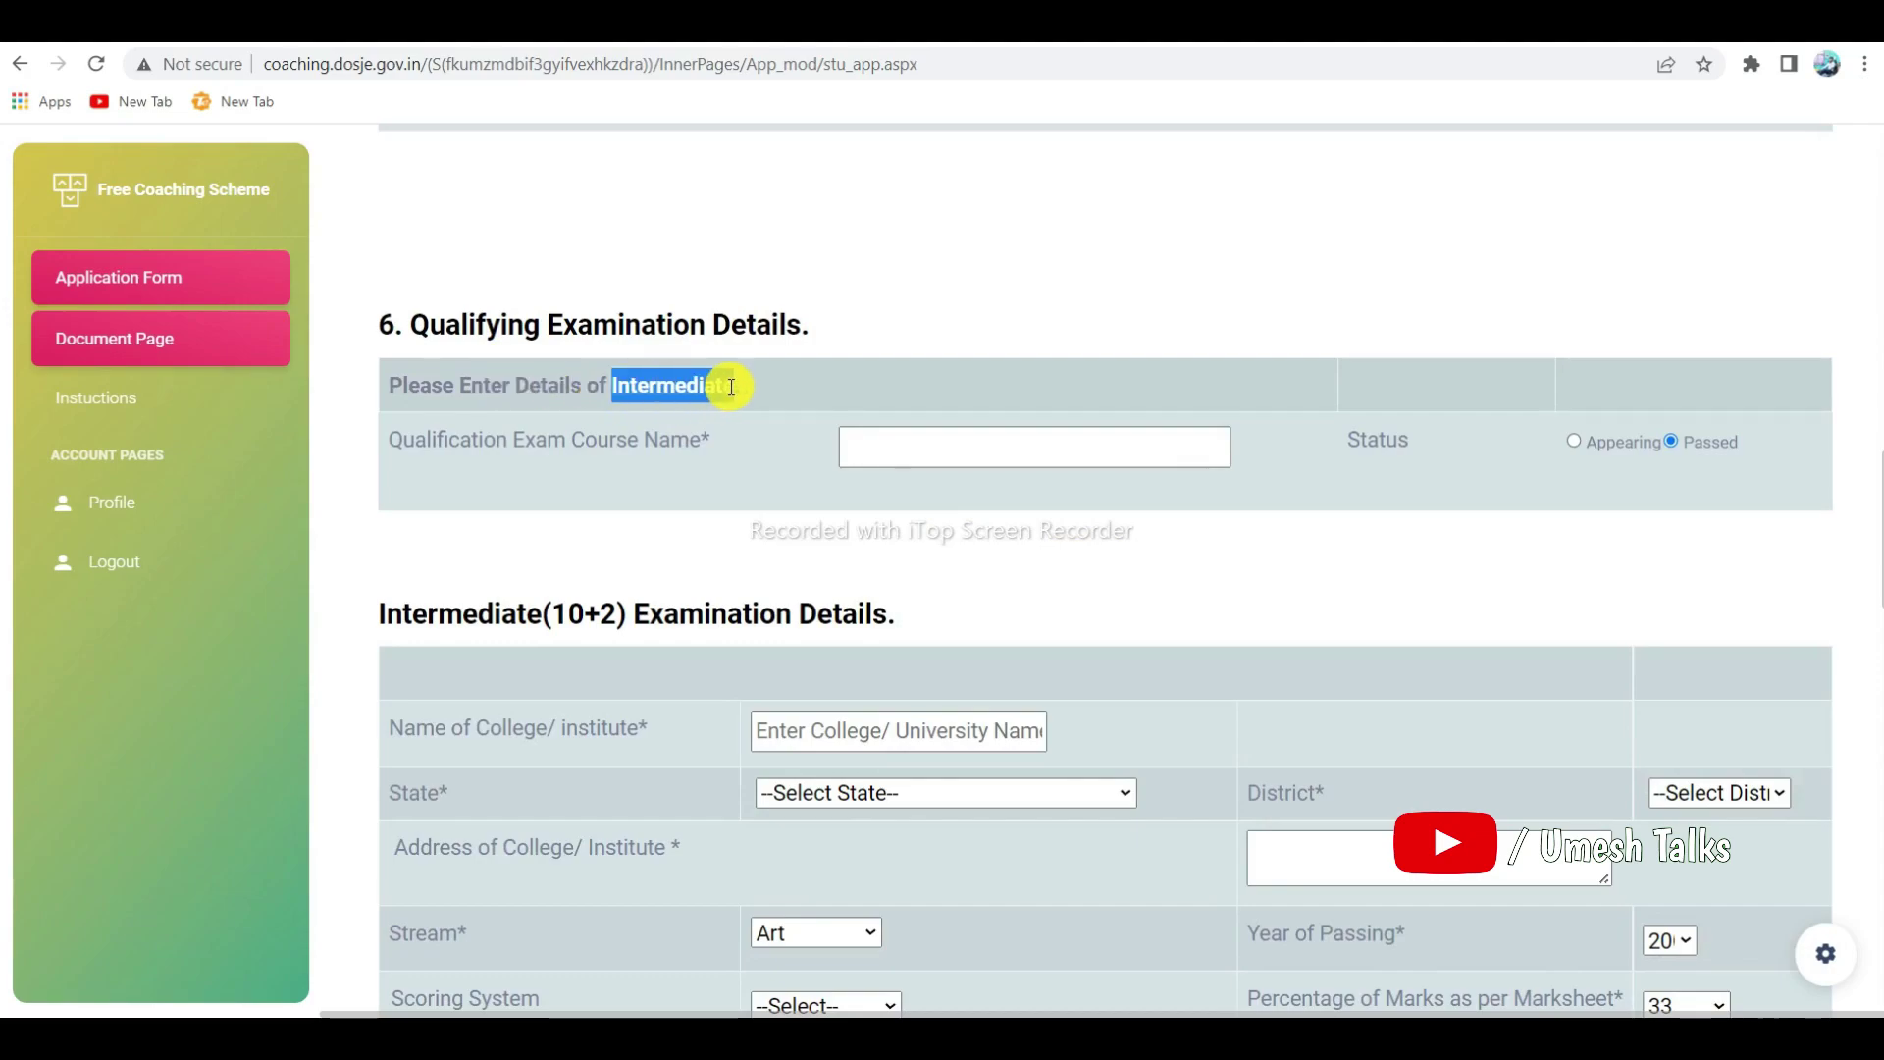
left_click(782, 384)
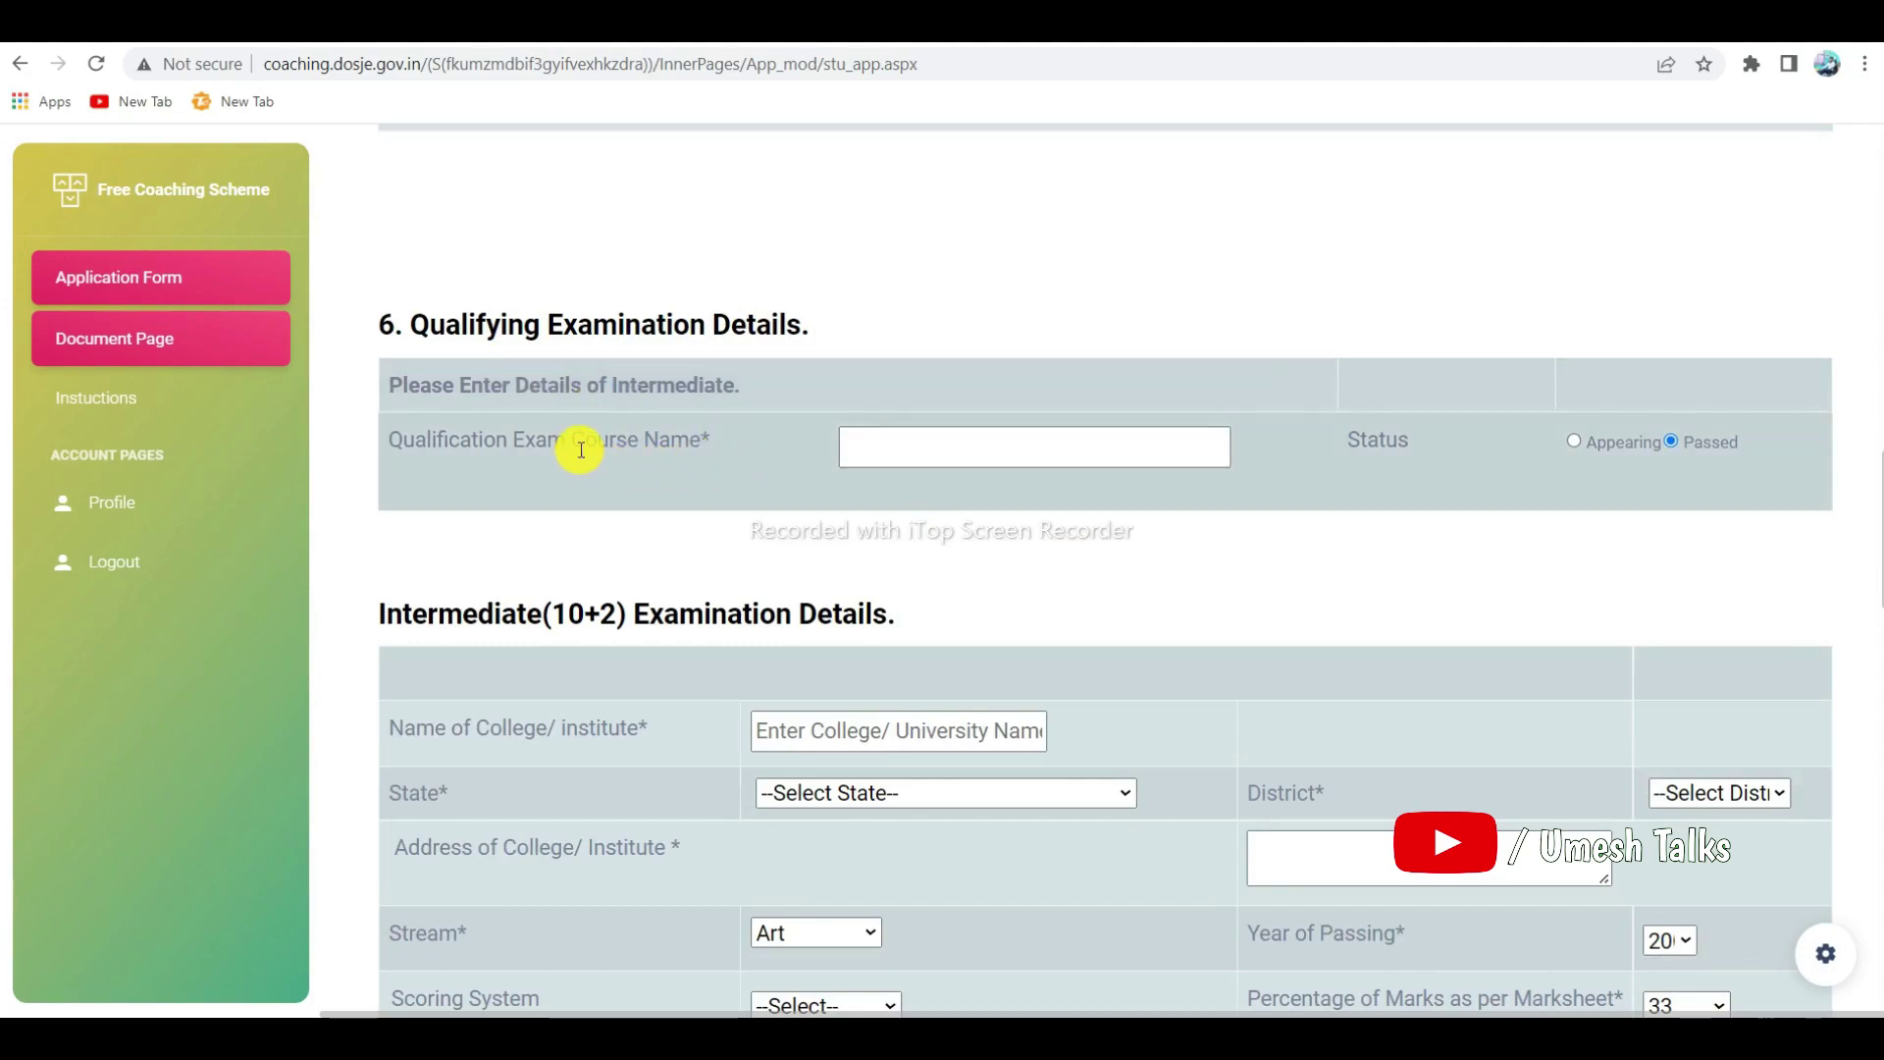
left_click_drag(574, 441, 698, 442)
left_click(872, 434)
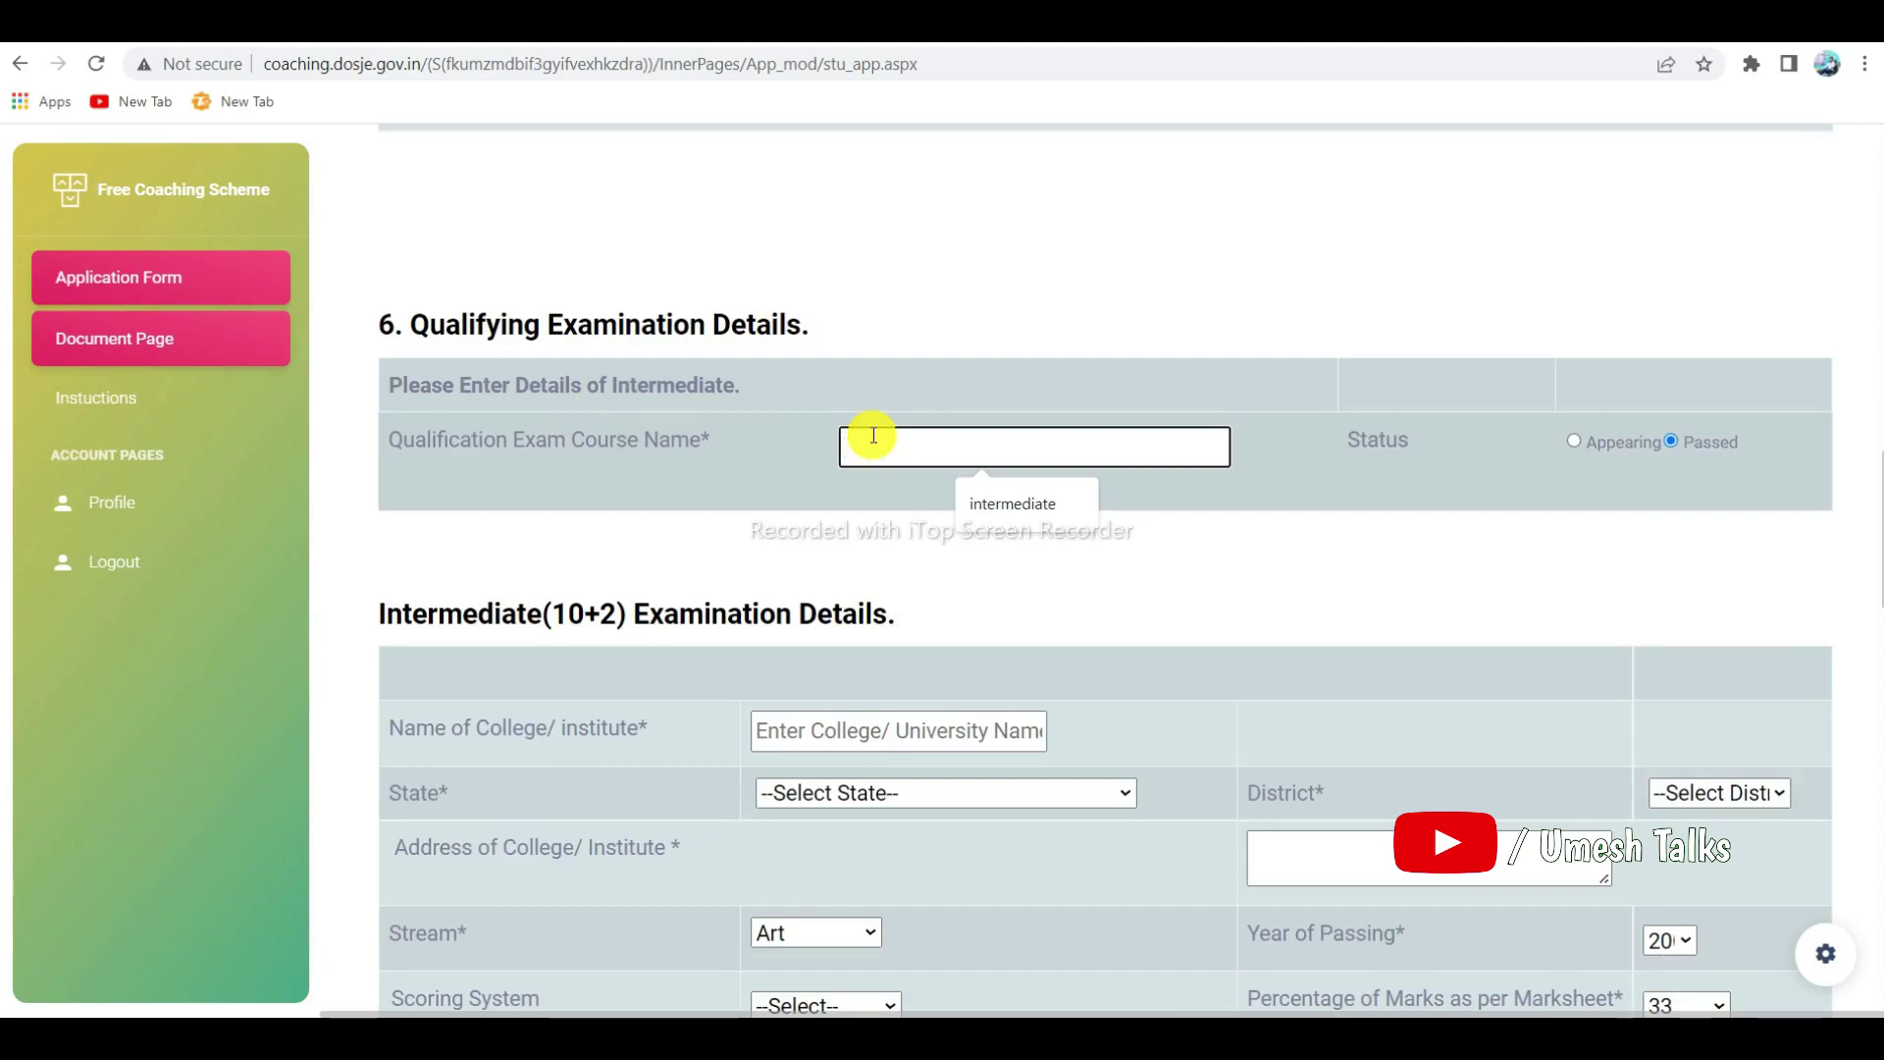
left_click(992, 506)
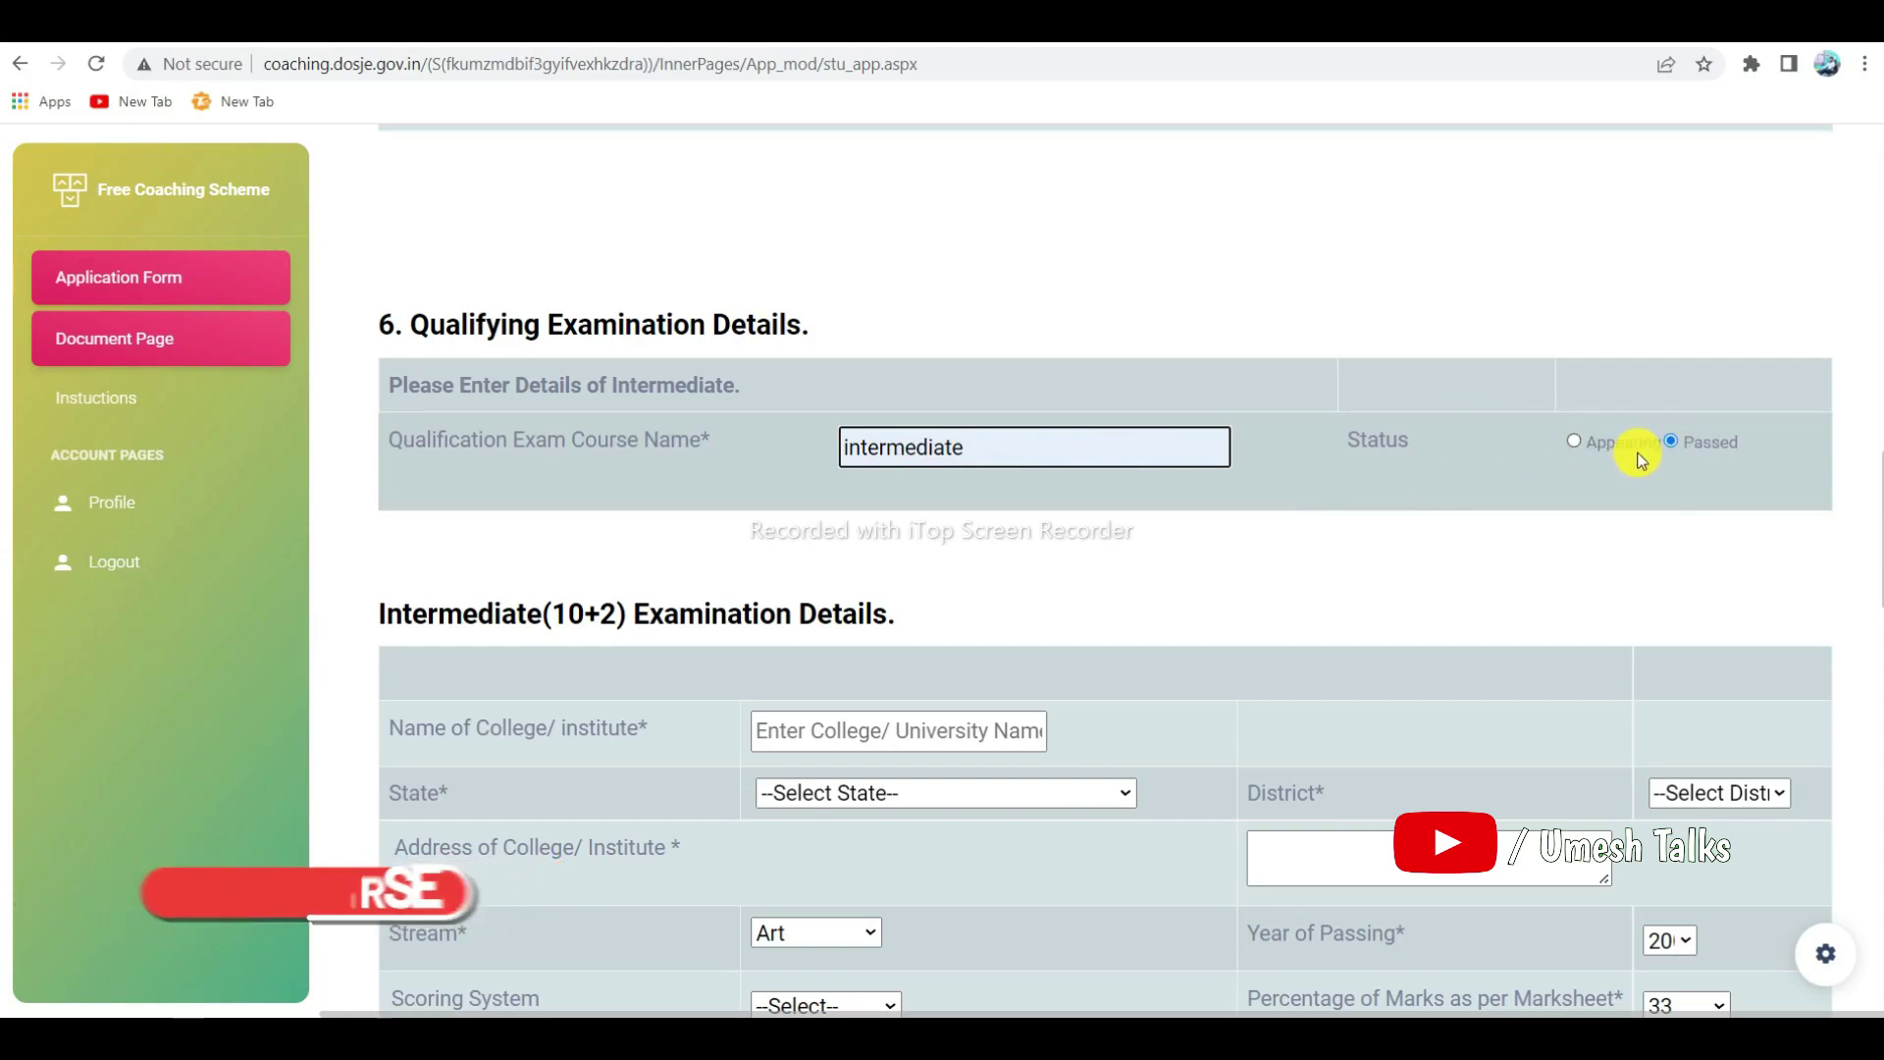
Review the Stream, Year of Passing, Scoring System and Percentage of Marks options in the Intermediate(10+2) Examination Details
scroll(1199, 560, "down", 1)
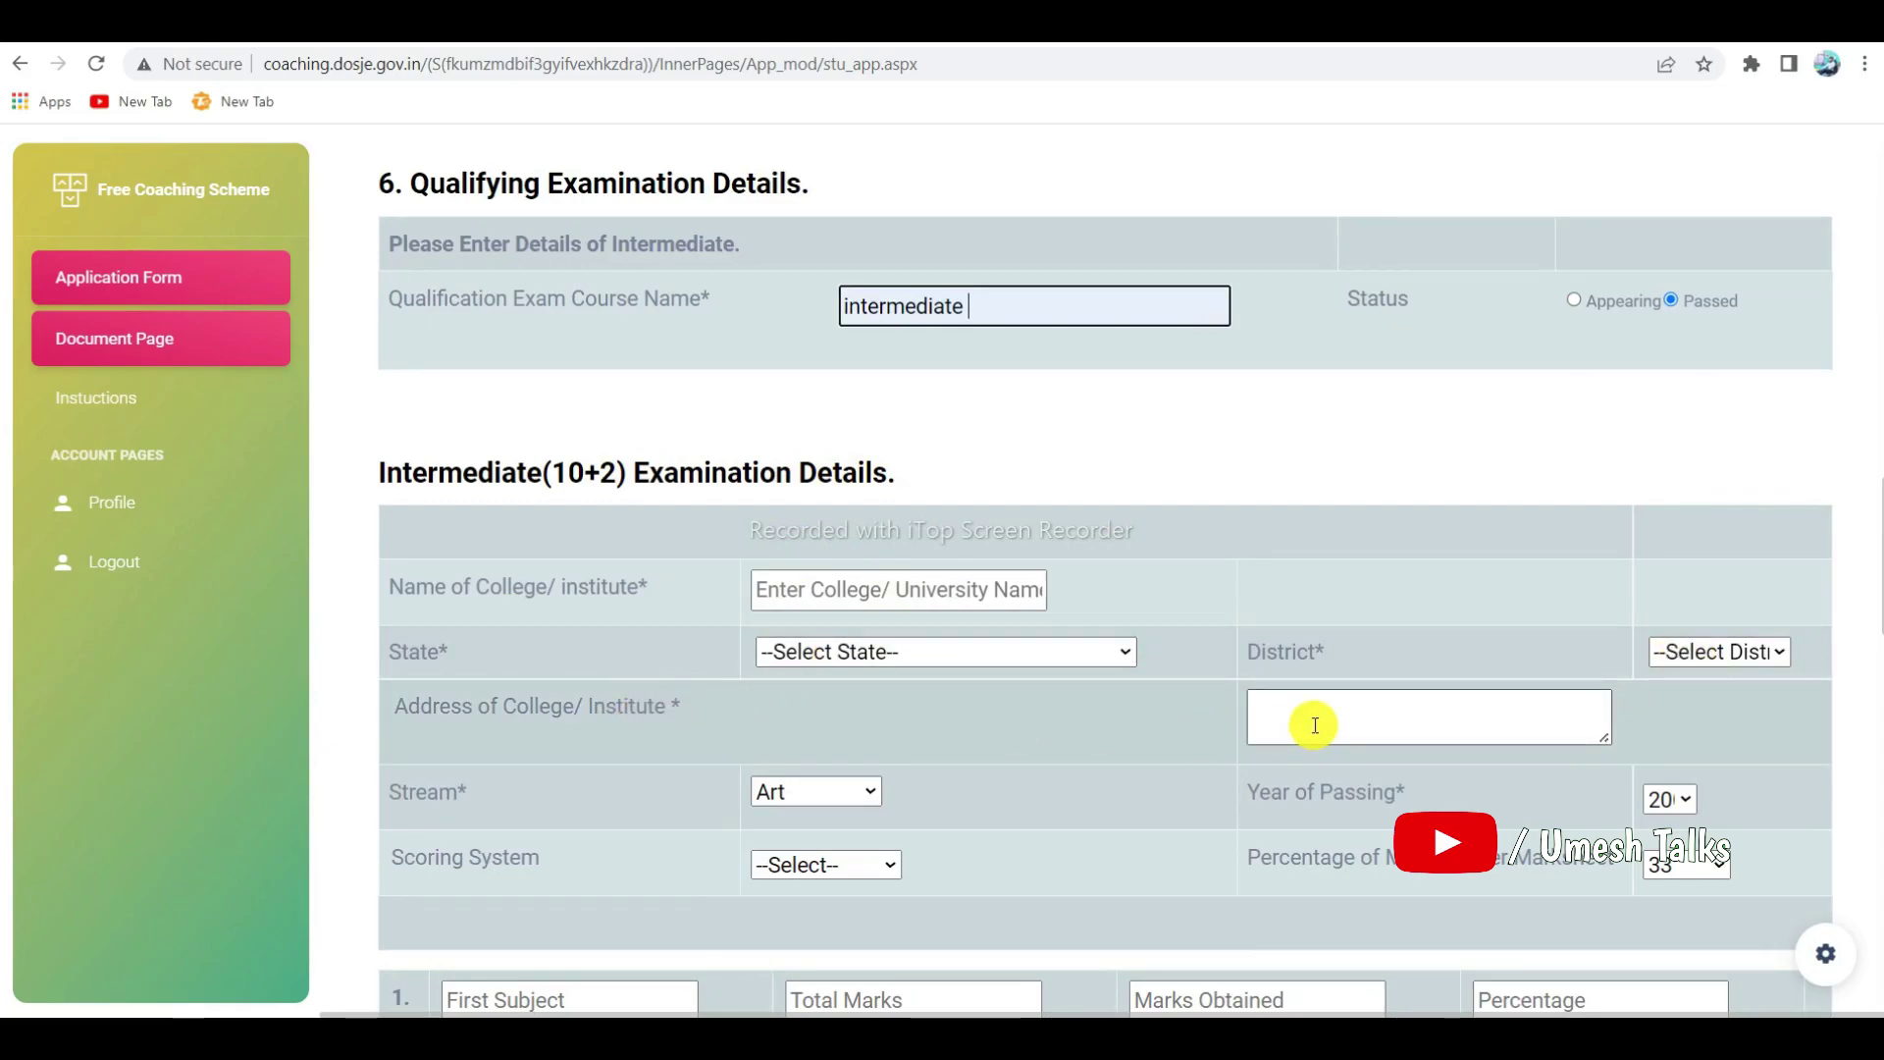
scroll(1054, 724, "down", 1)
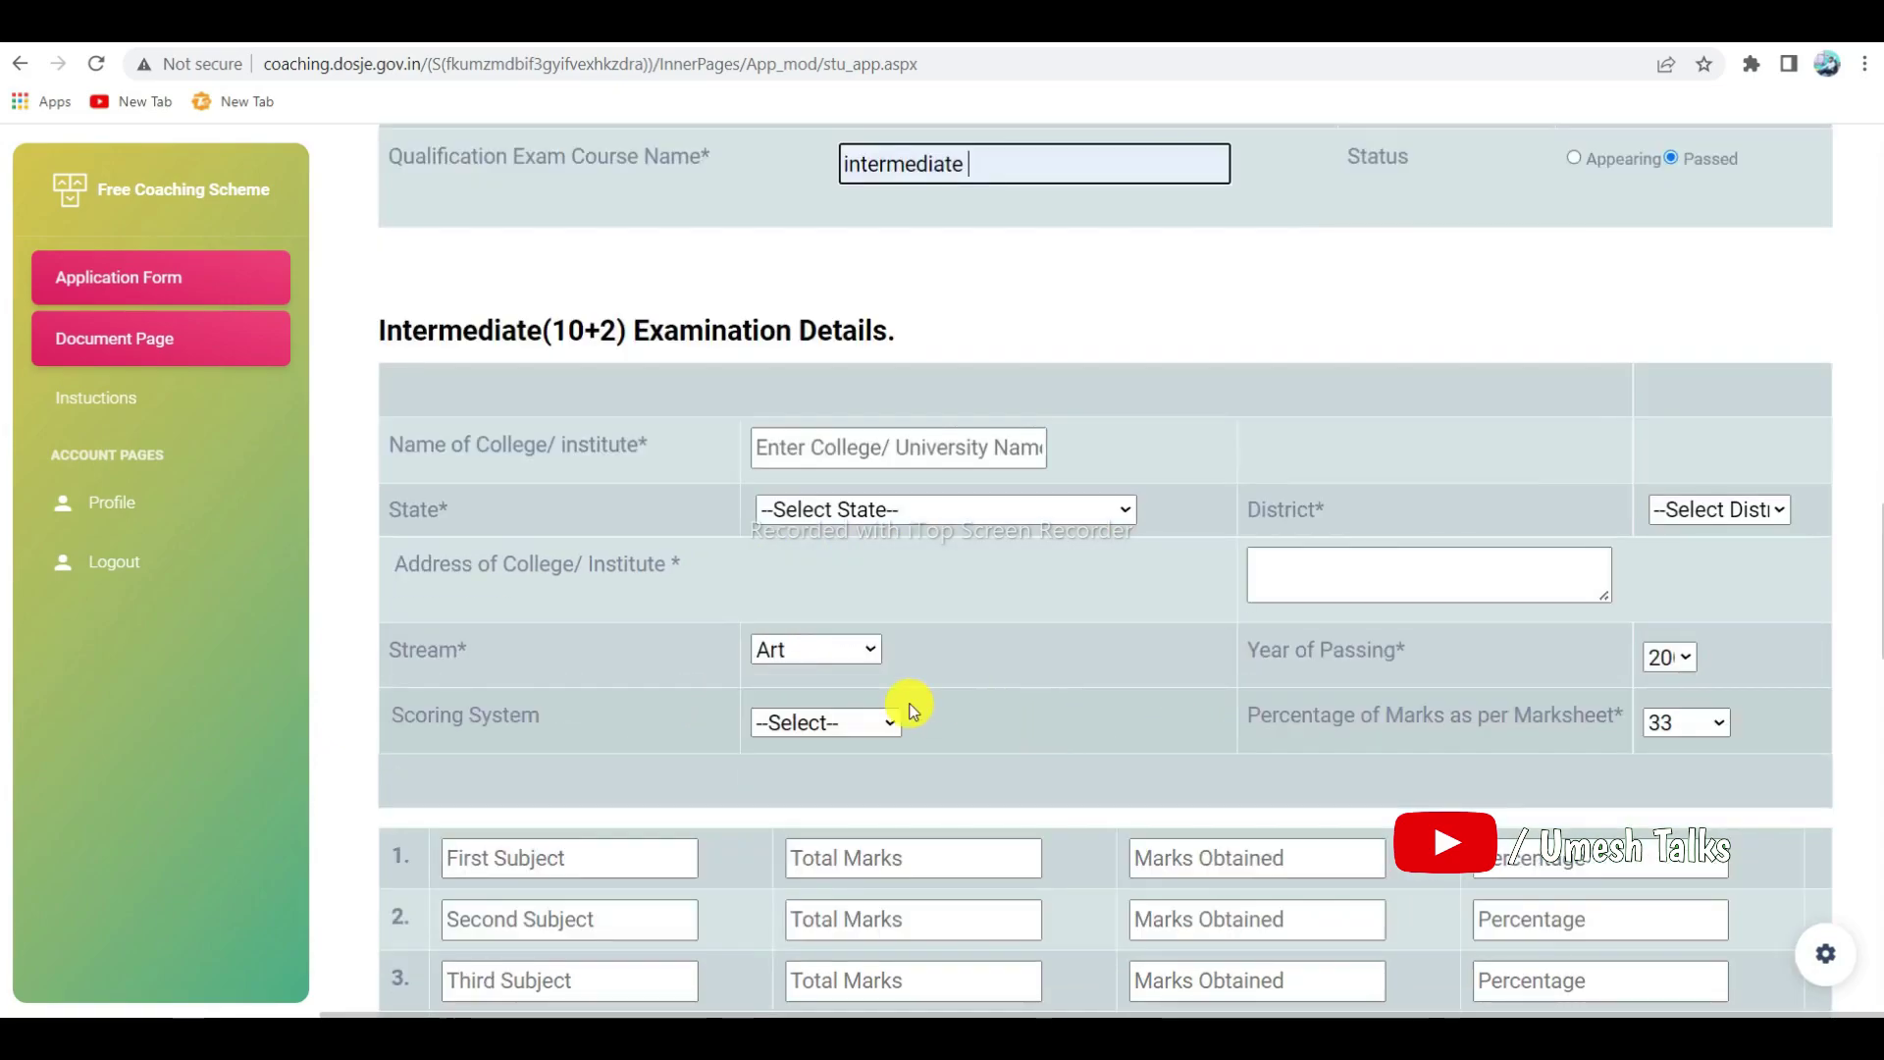
left_click(803, 652)
left_click(945, 644)
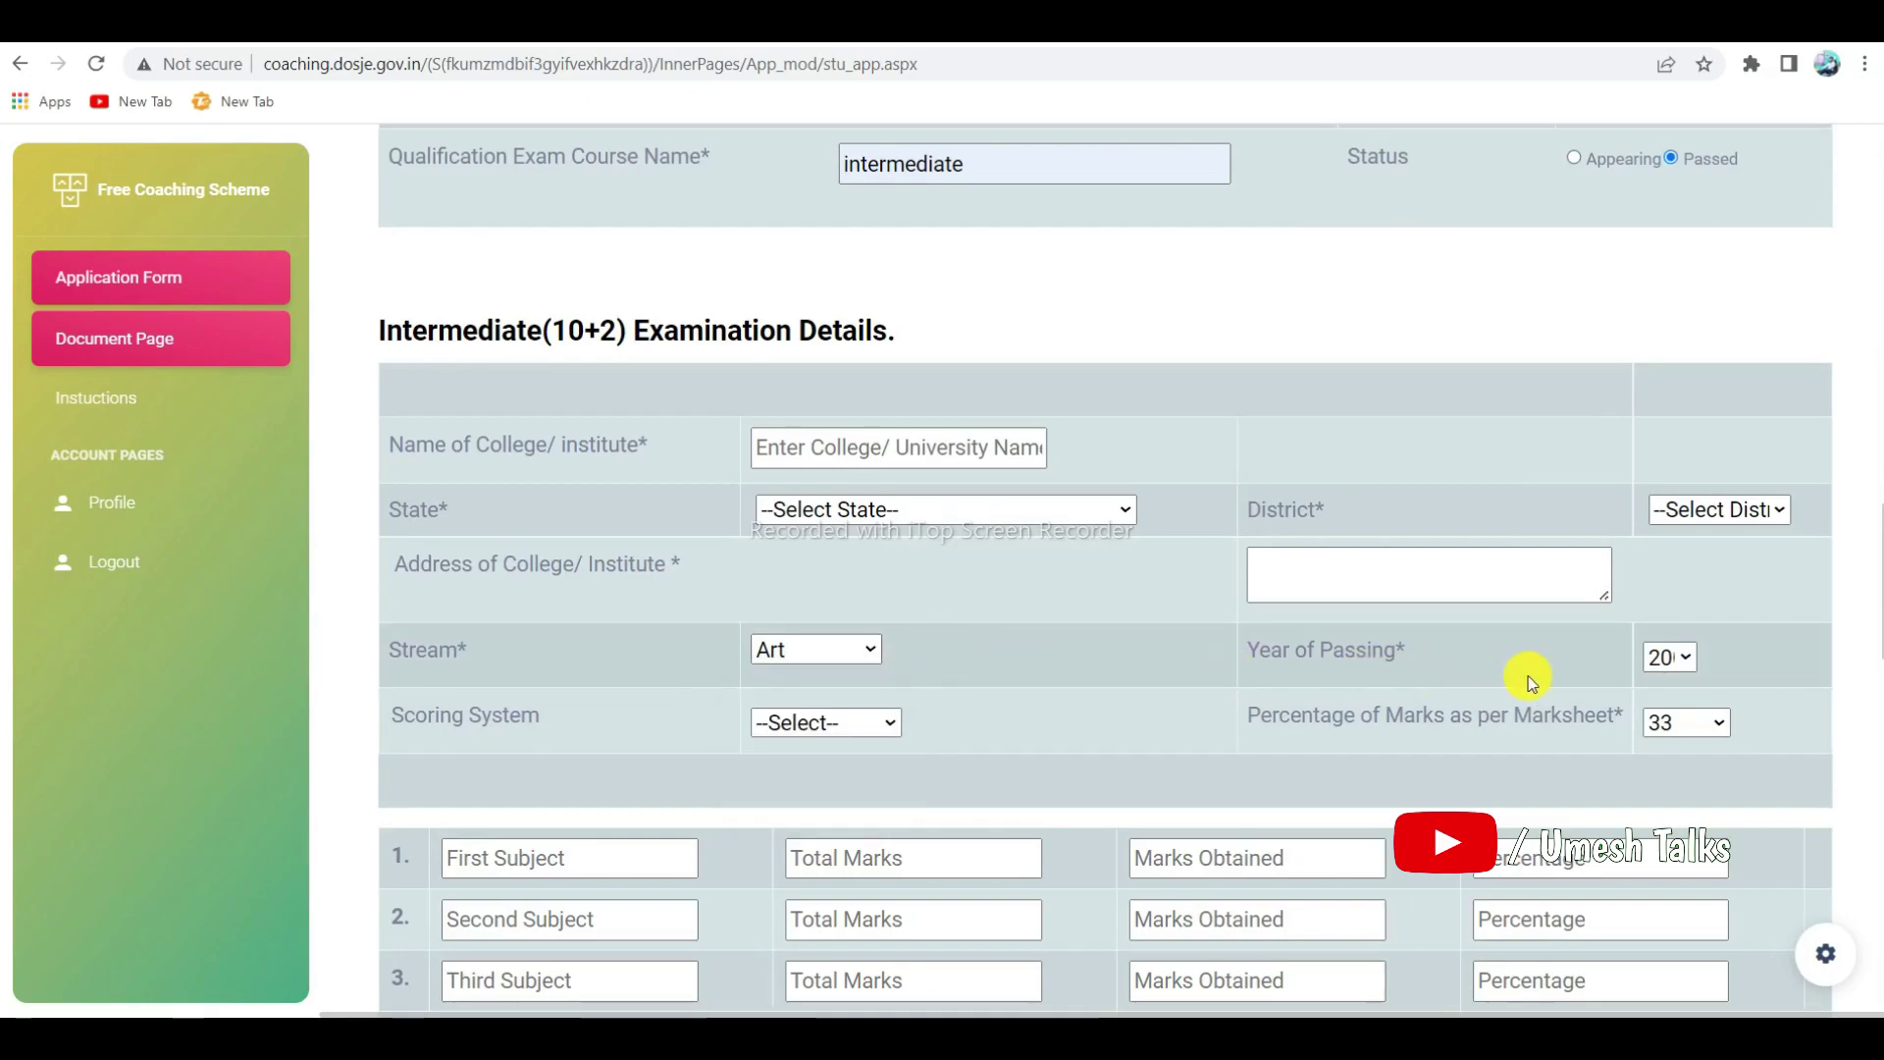
left_click(1666, 658)
left_click(1513, 646)
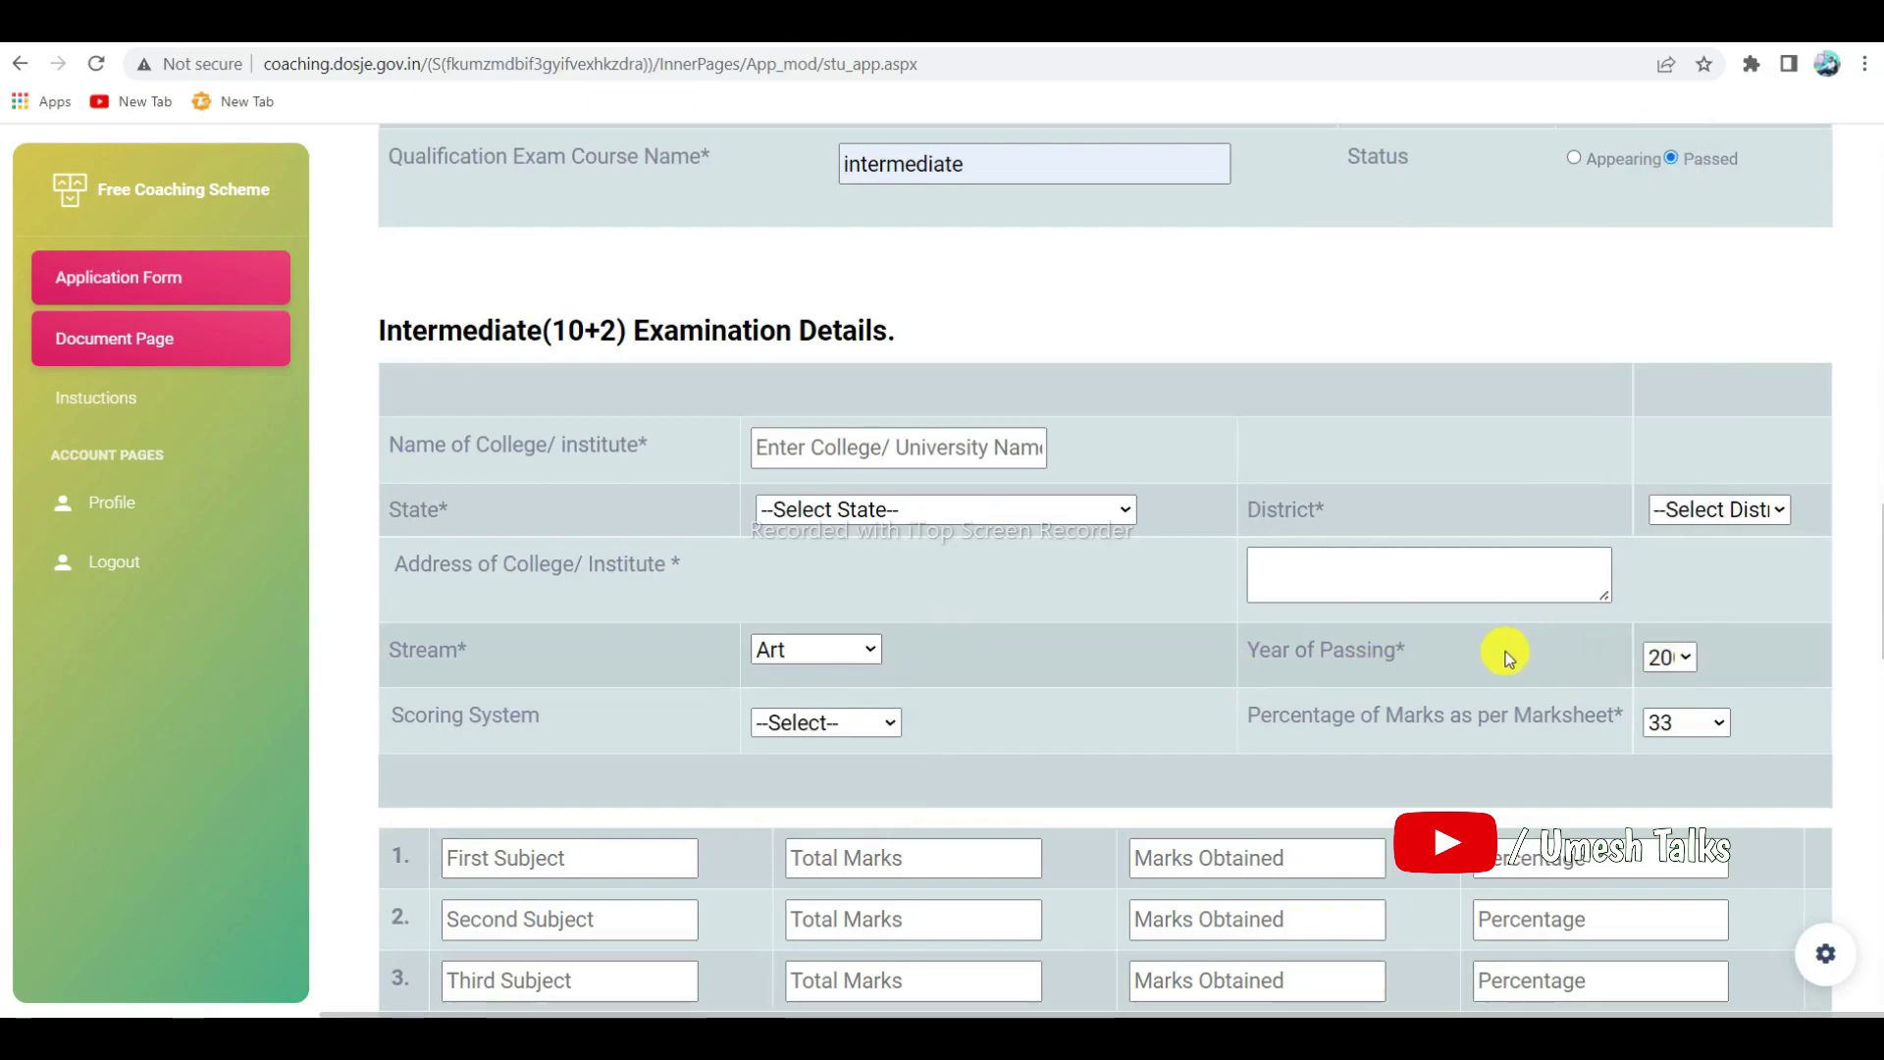
scroll(1276, 648, "down", 1)
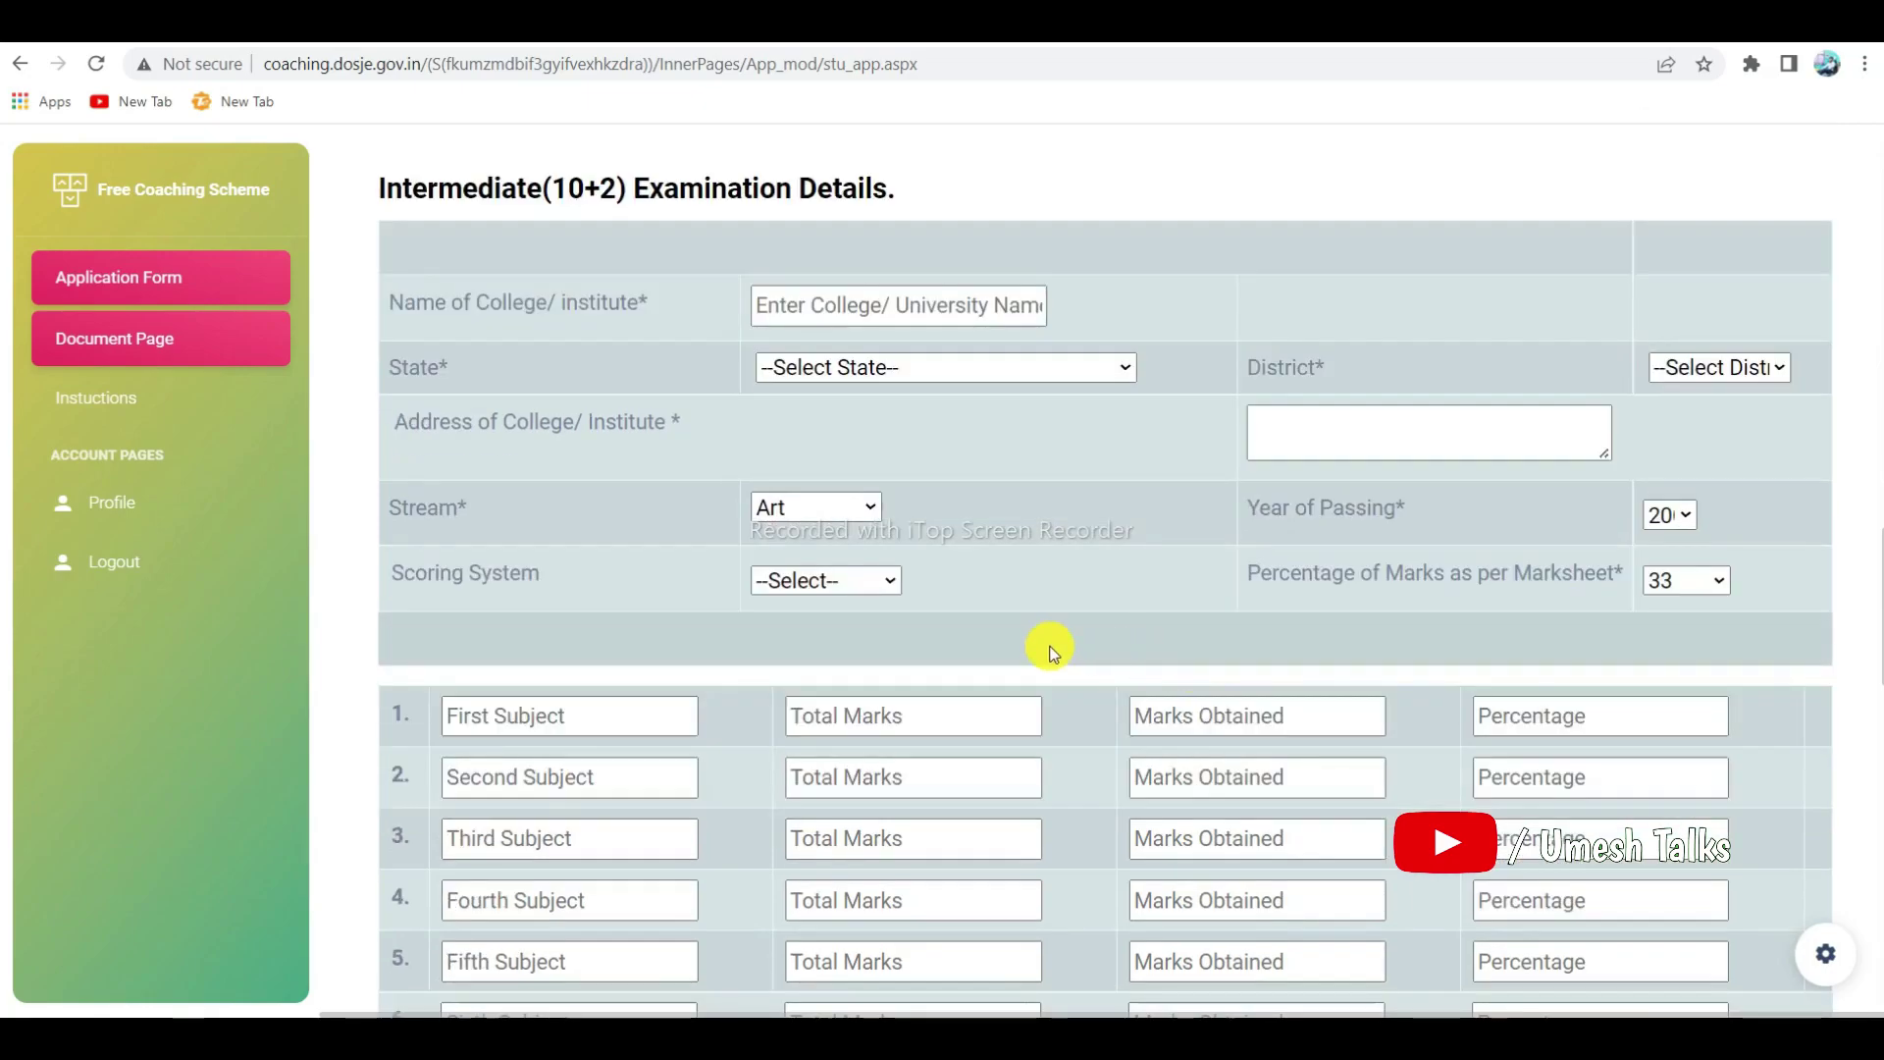
left_click(791, 583)
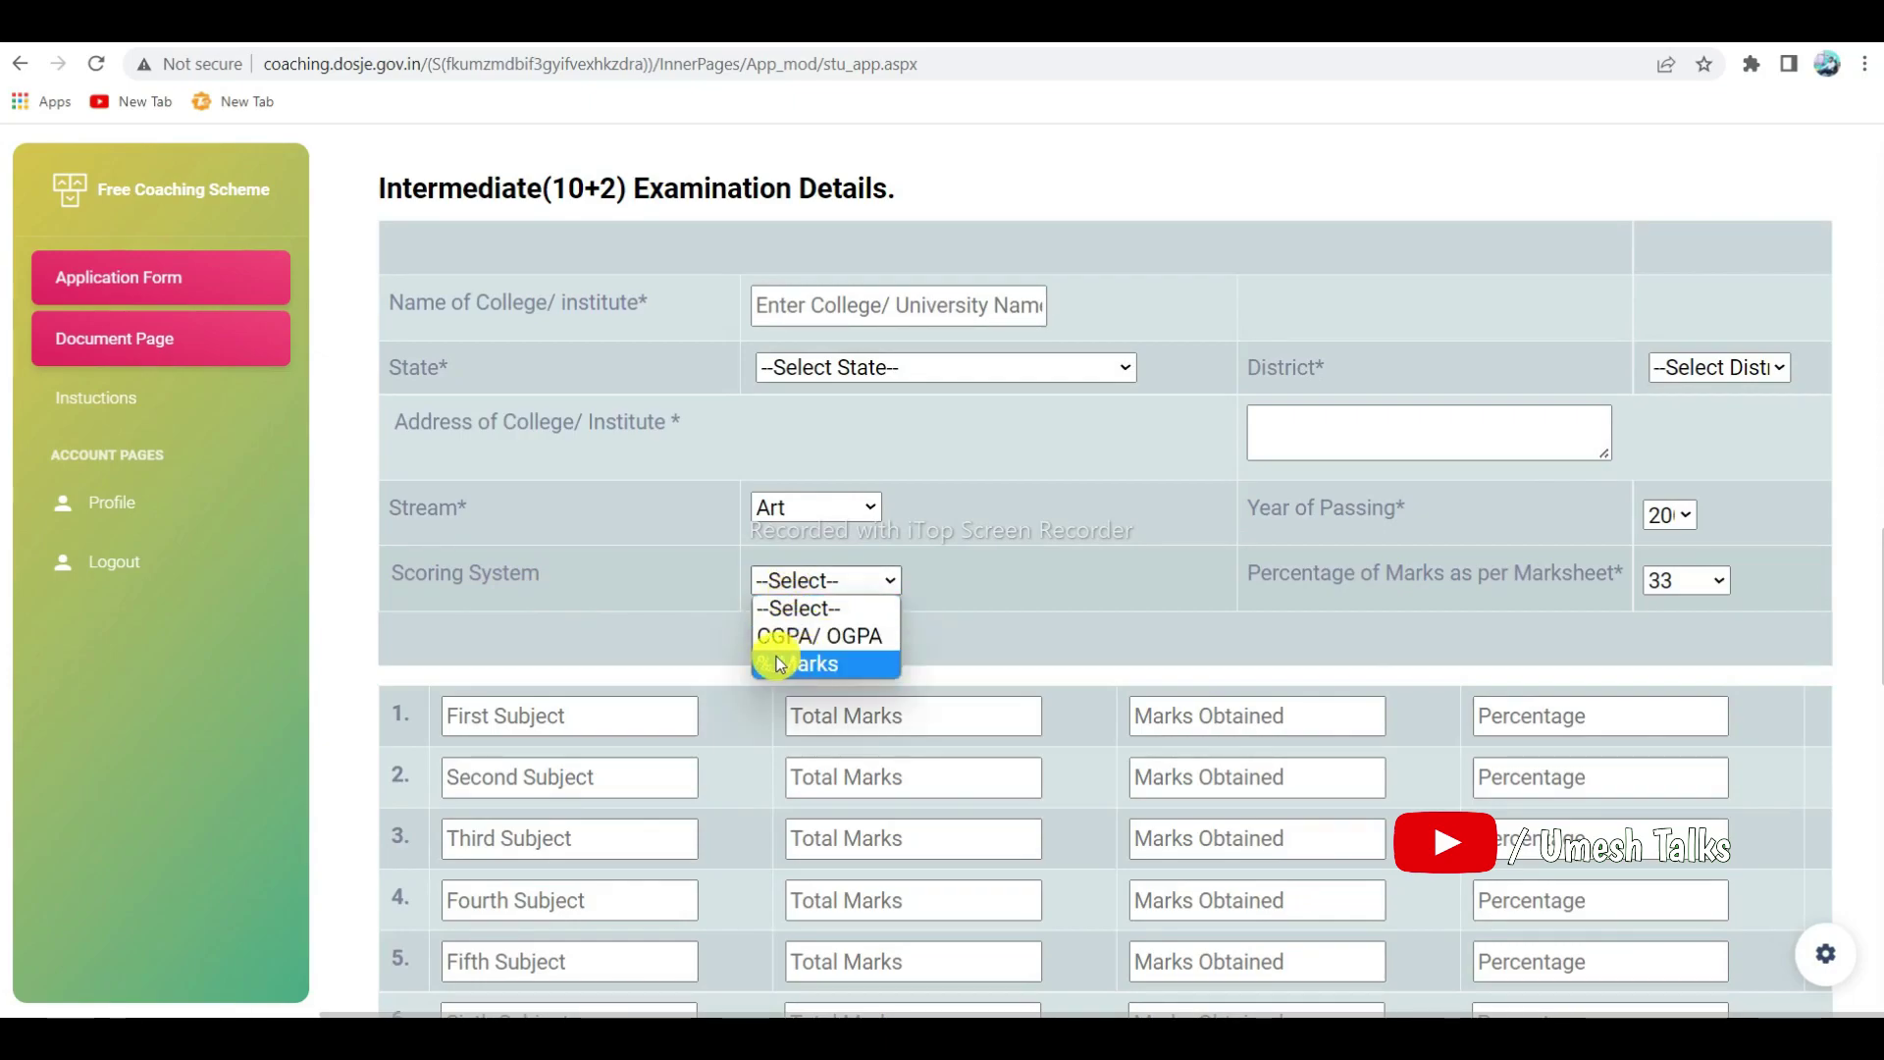
left_click(1666, 580)
left_click(1030, 569)
Fill in the first subject row with CHEMISTRY, total marks 100, marks obtained 90 and percentage 90
scroll(974, 545, "down", 2)
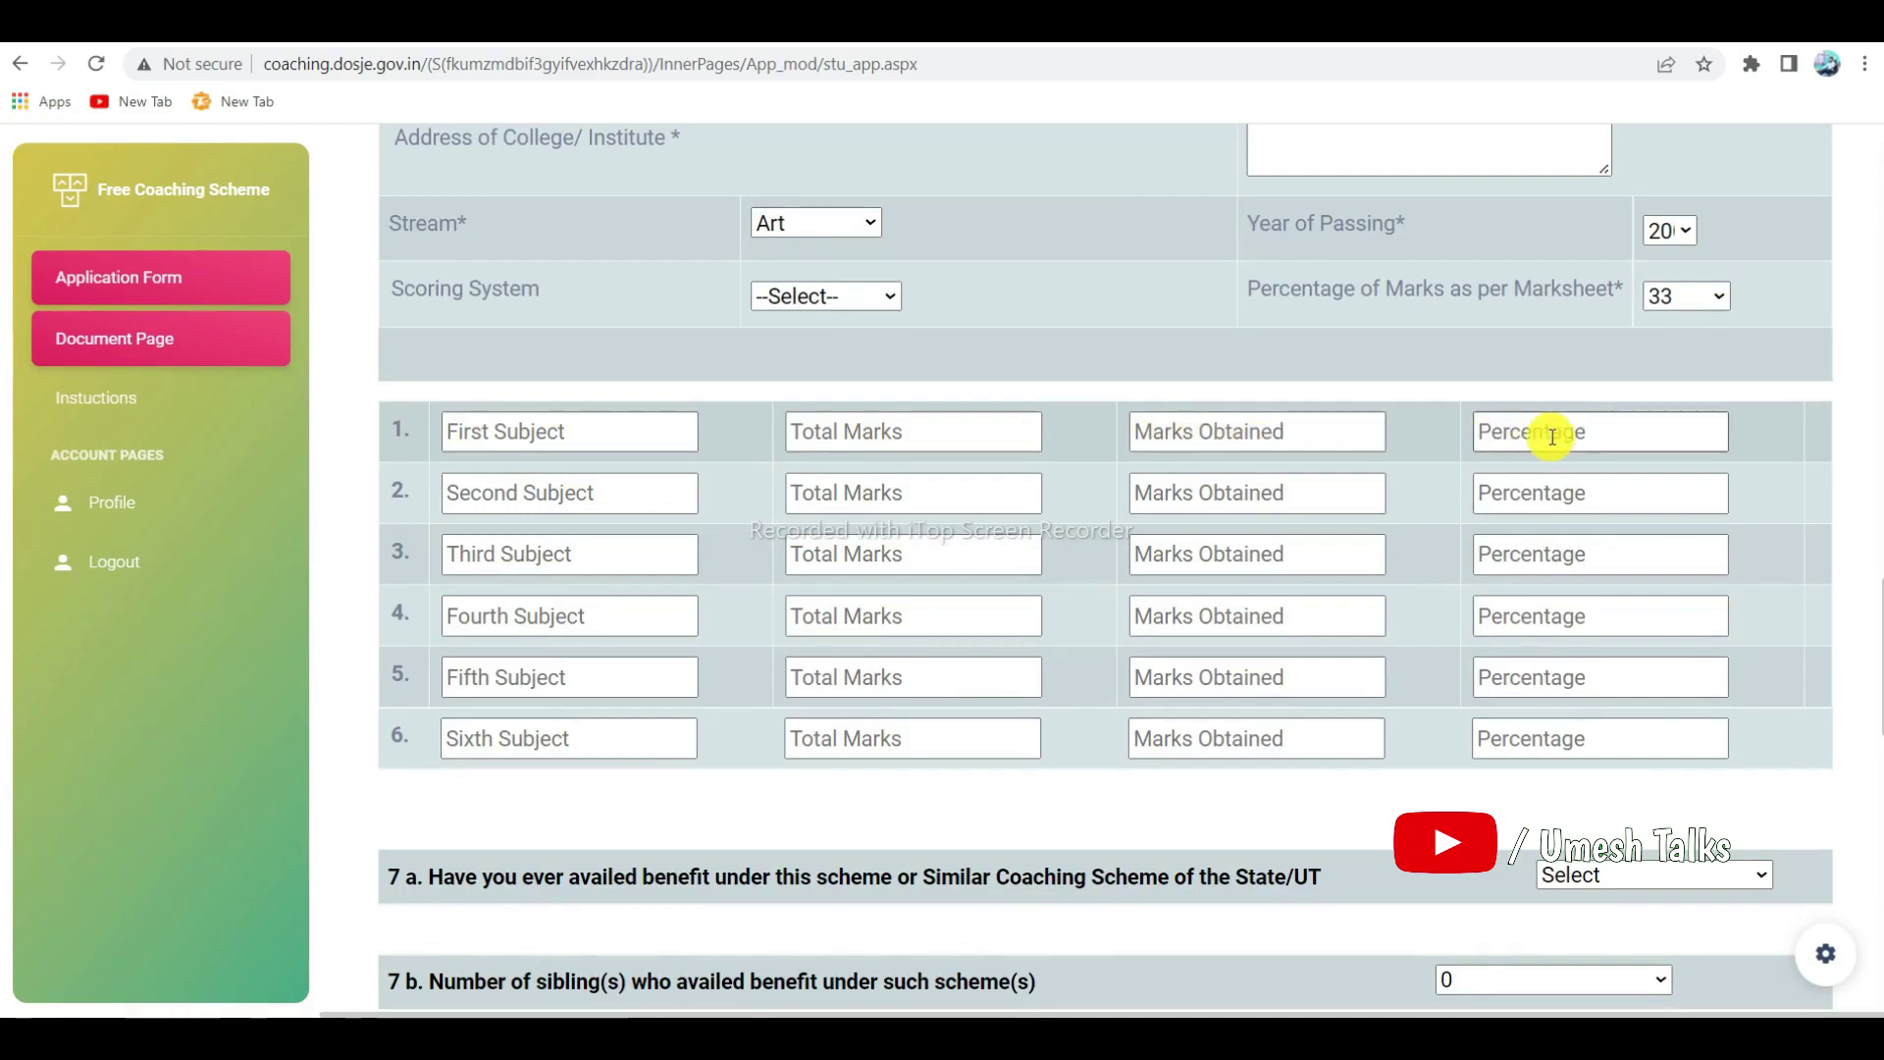
left_click(538, 437)
type("CHEMISTRY")
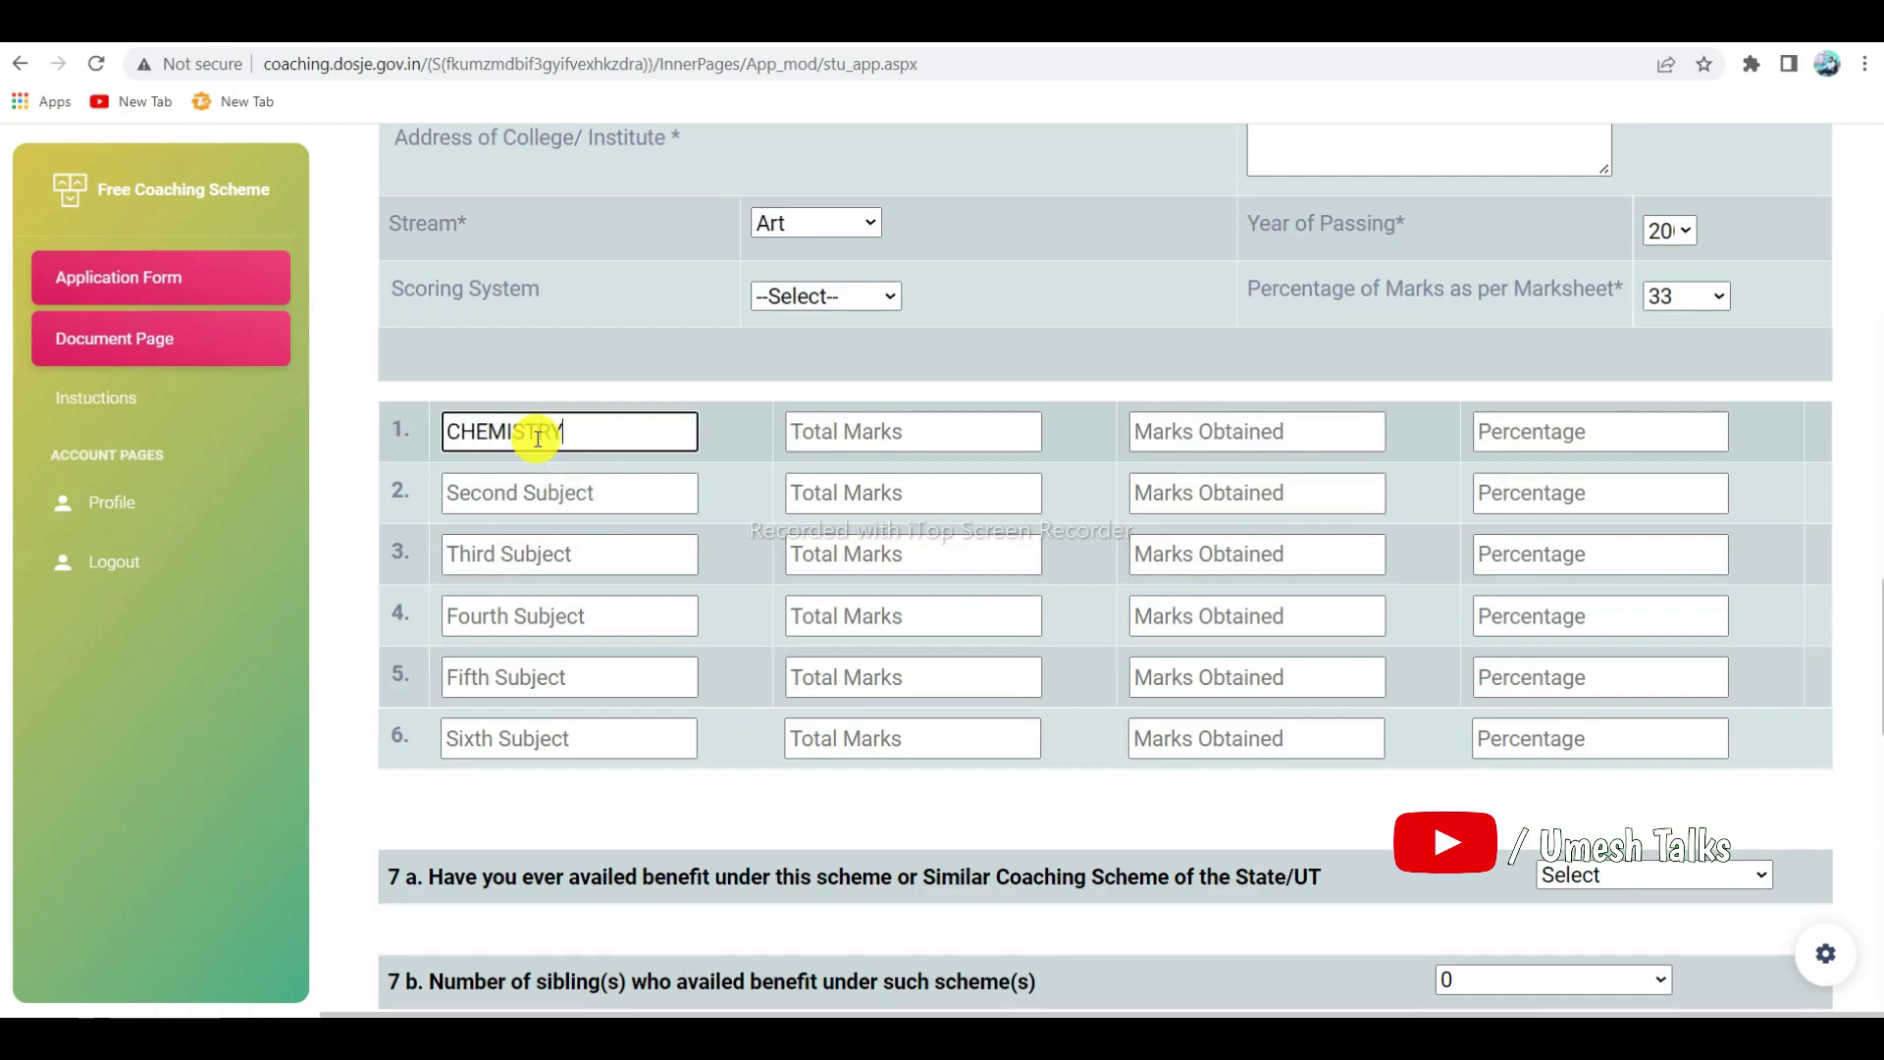
left_click(846, 431)
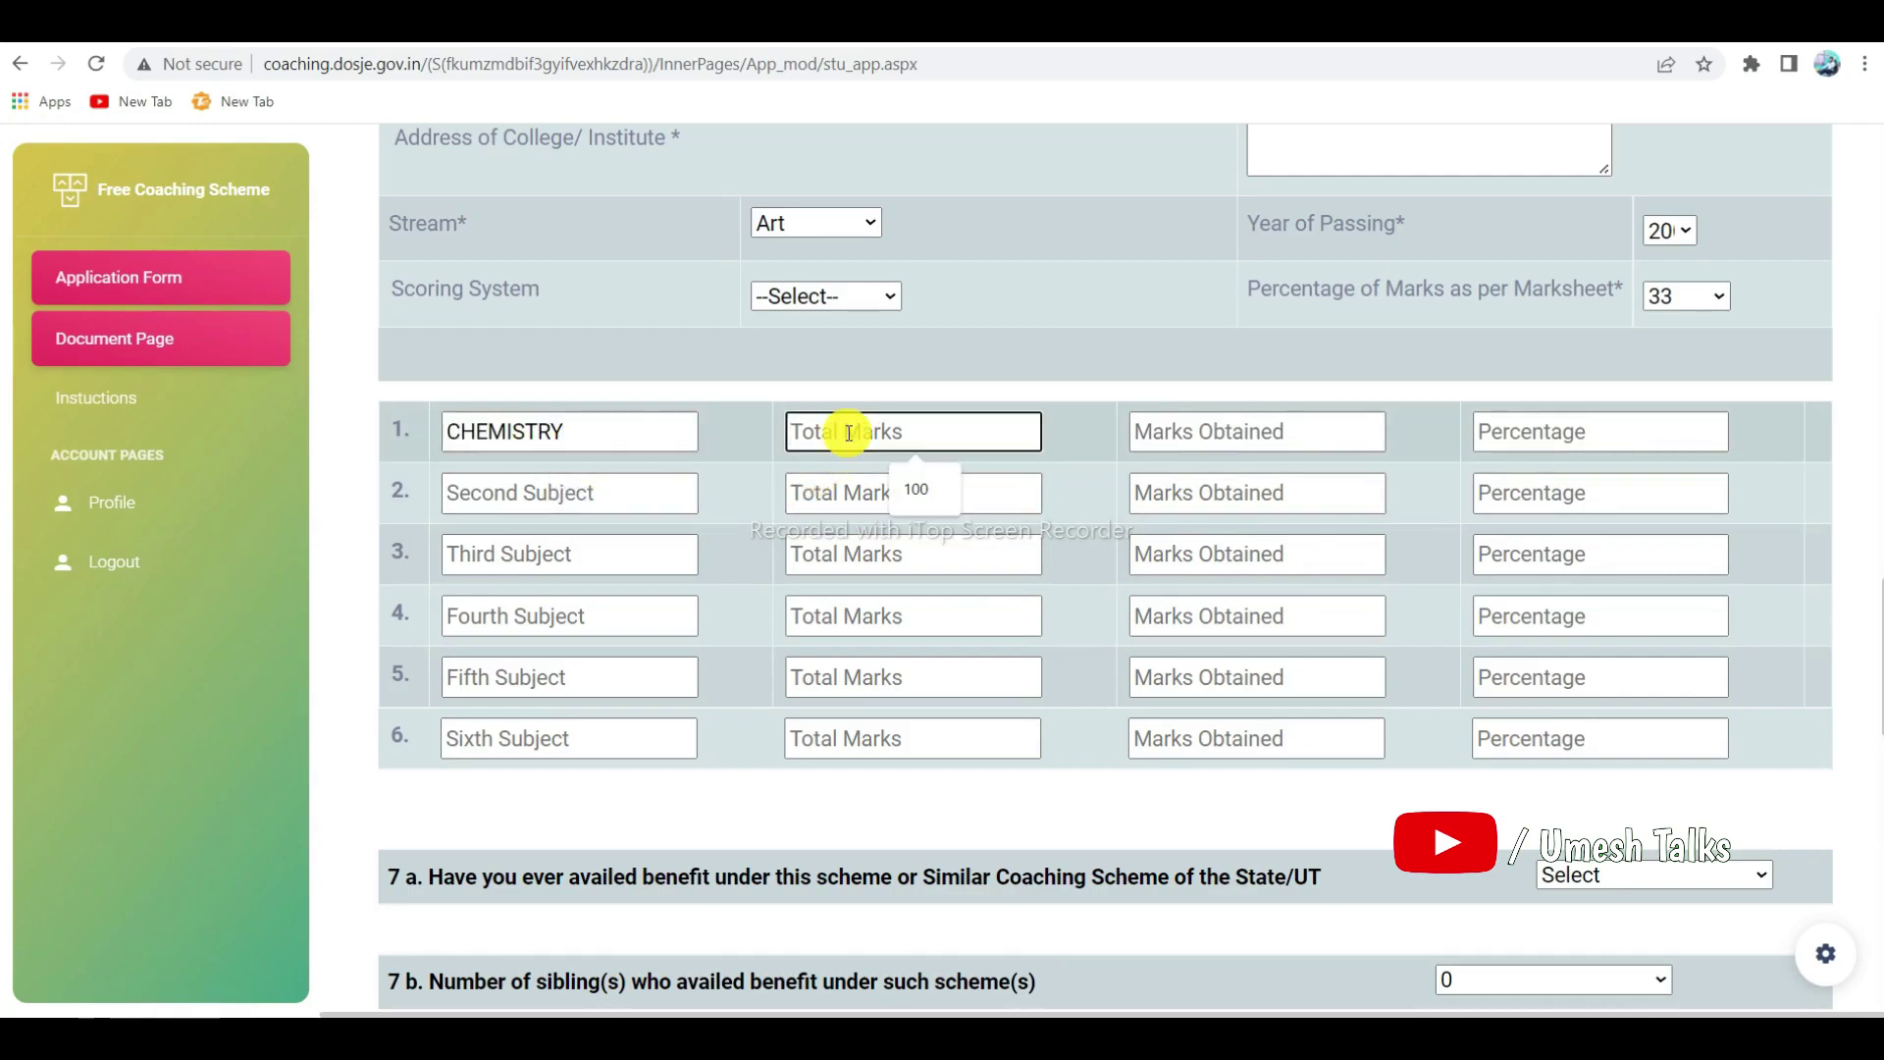
left_click(959, 489)
left_click(1253, 430)
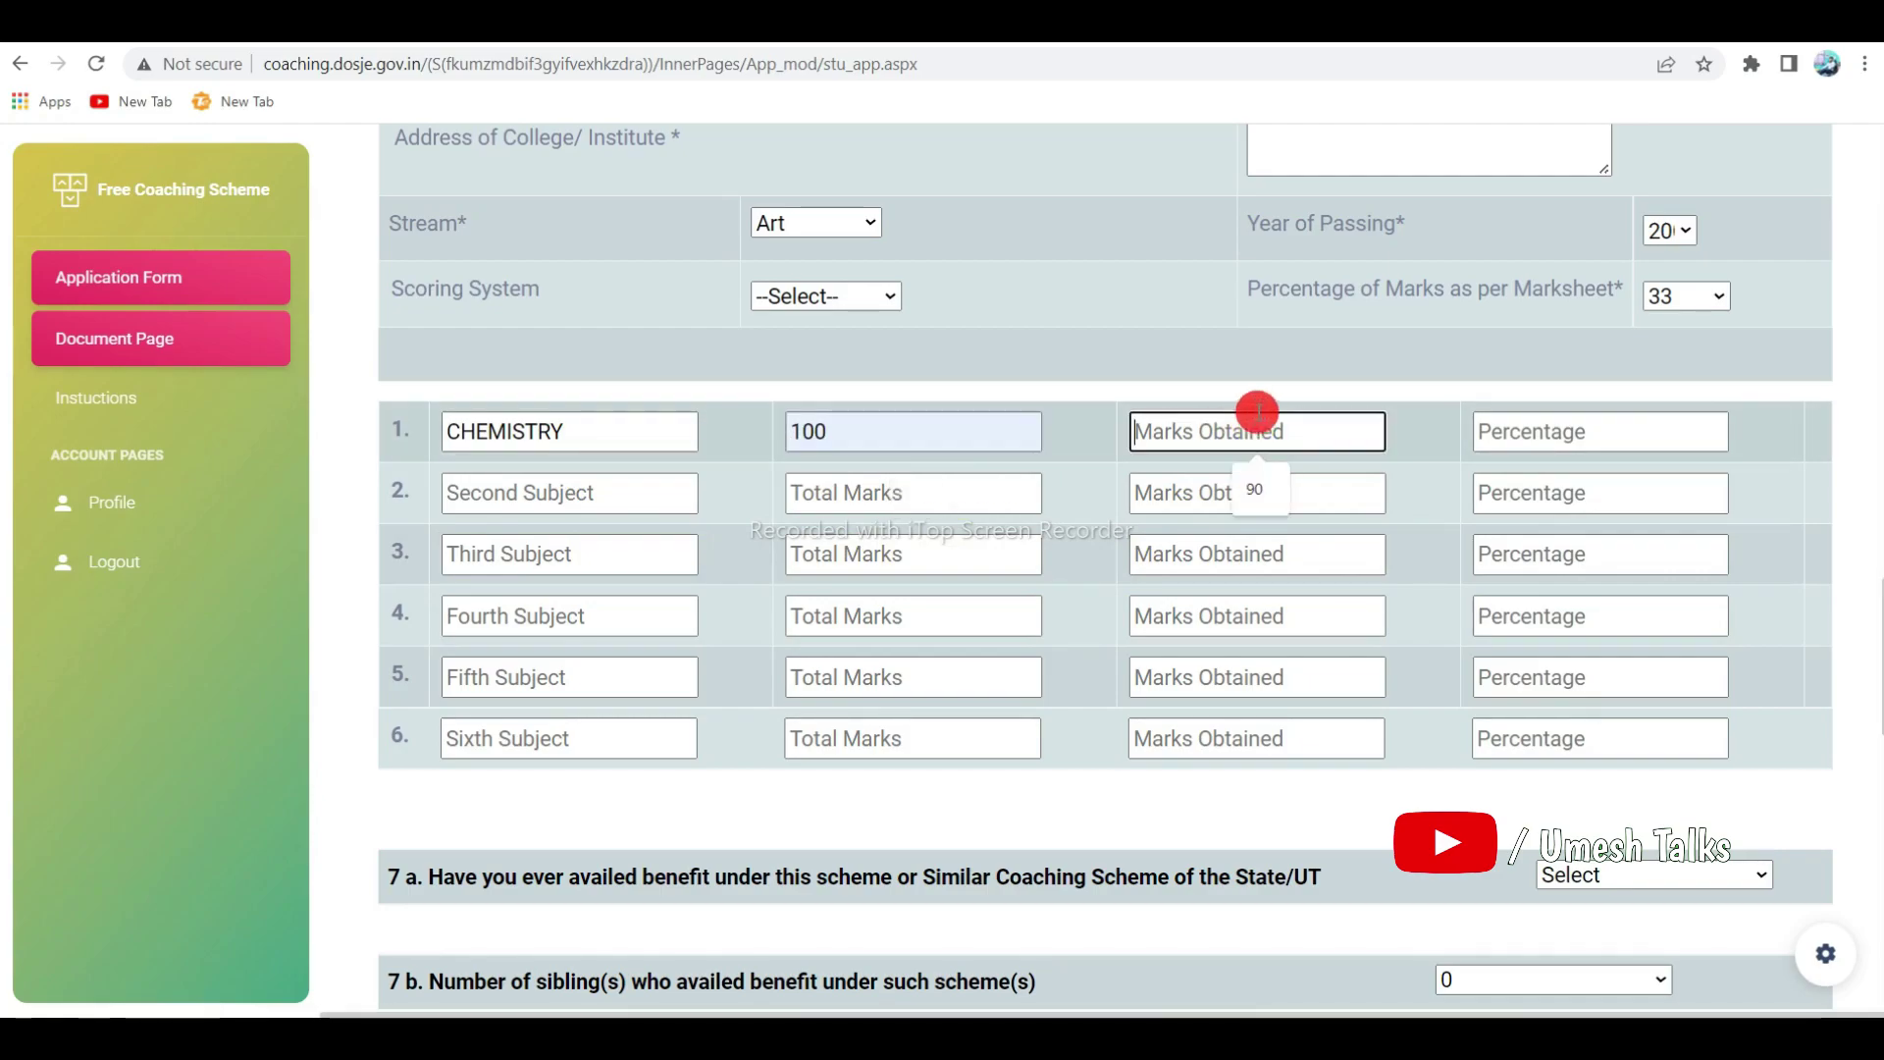
type("90")
left_click(1256, 488)
left_click(1559, 430)
type("90")
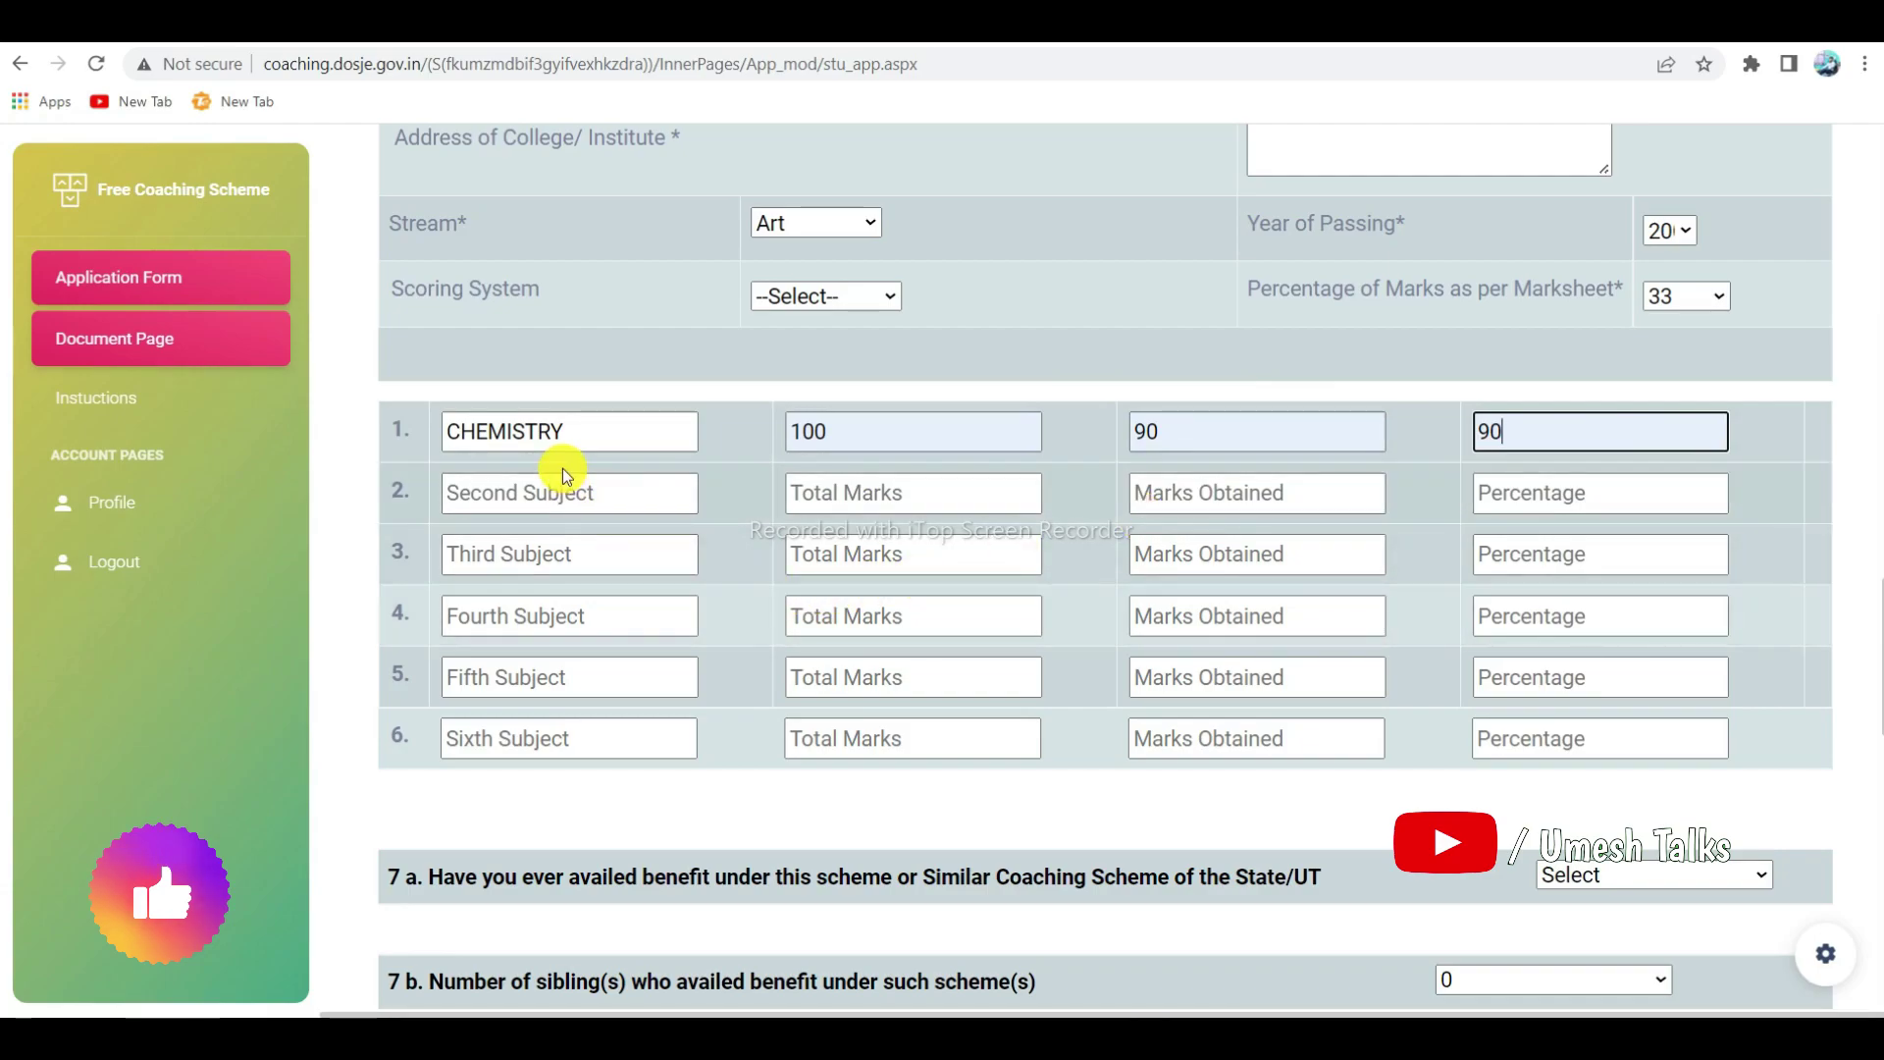
Answer No to having availed benefit under this or a similar coaching scheme, and check the options for the number of siblings
scroll(932, 668, "down", 3)
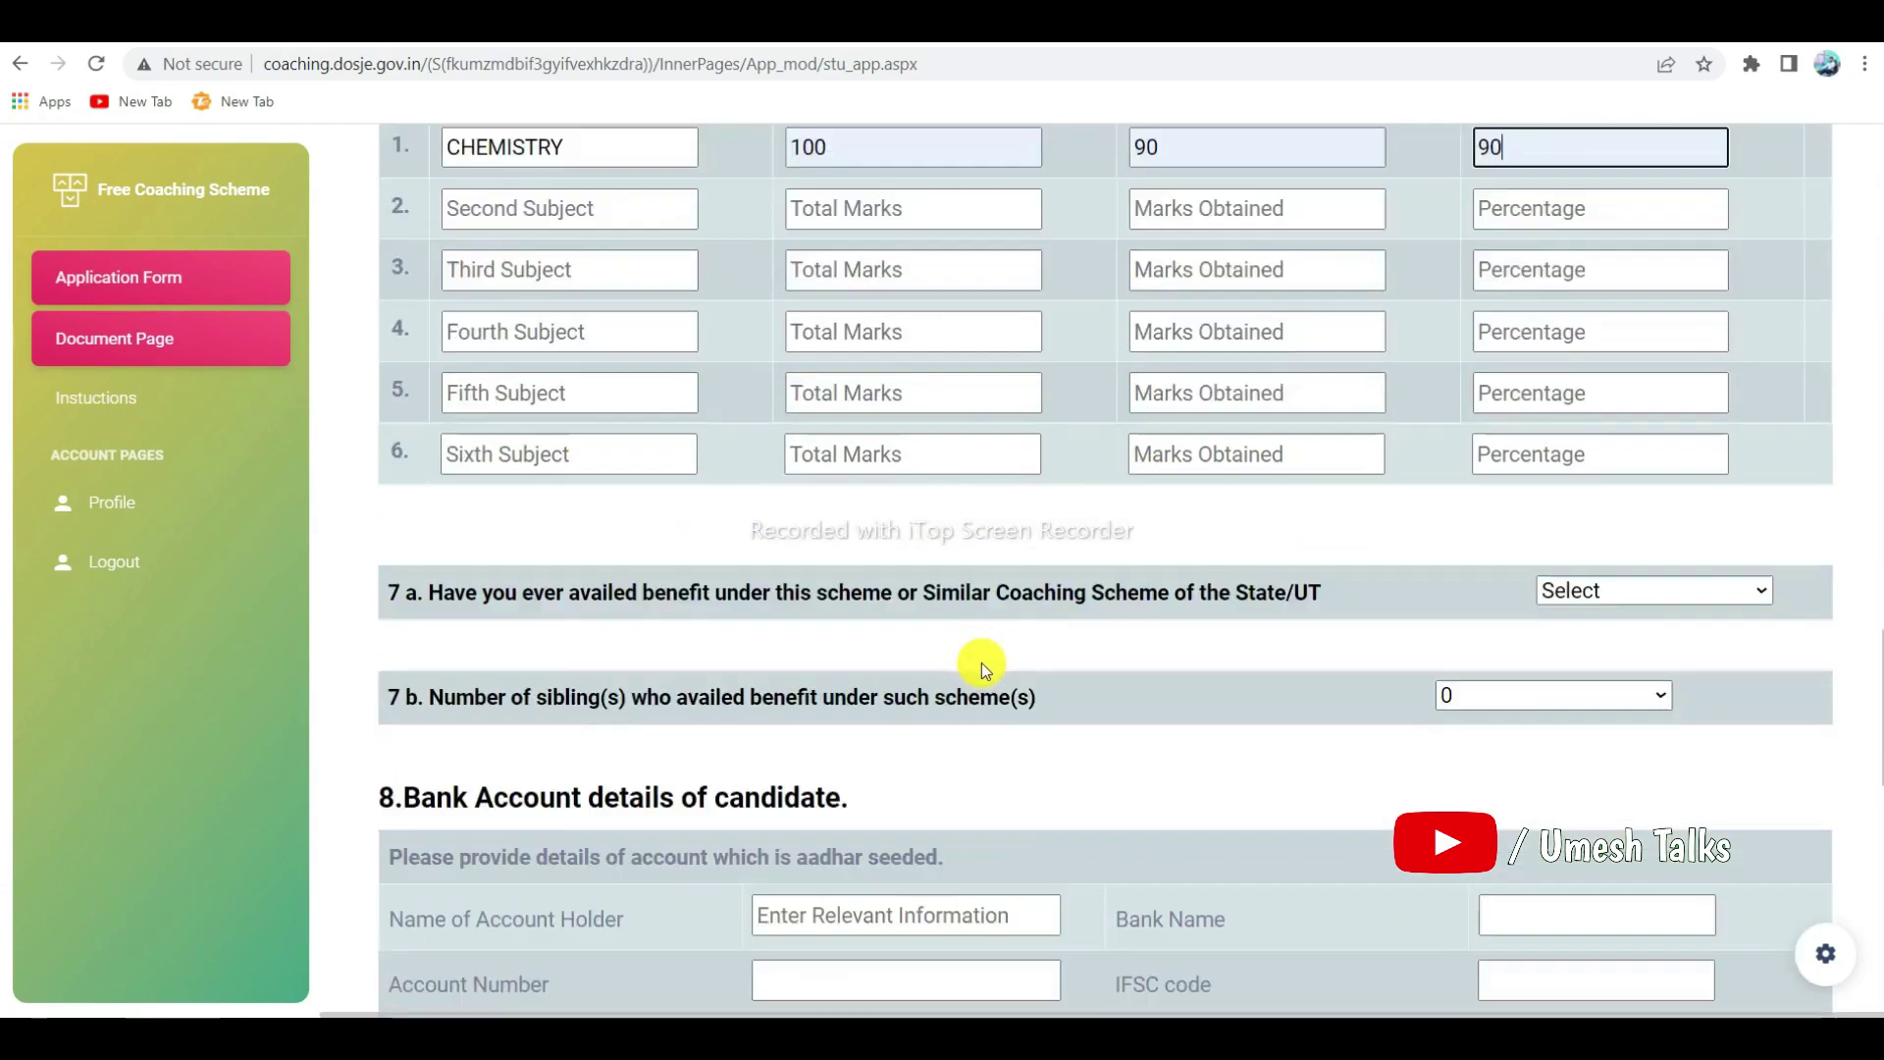
scroll(1138, 624, "down", 2)
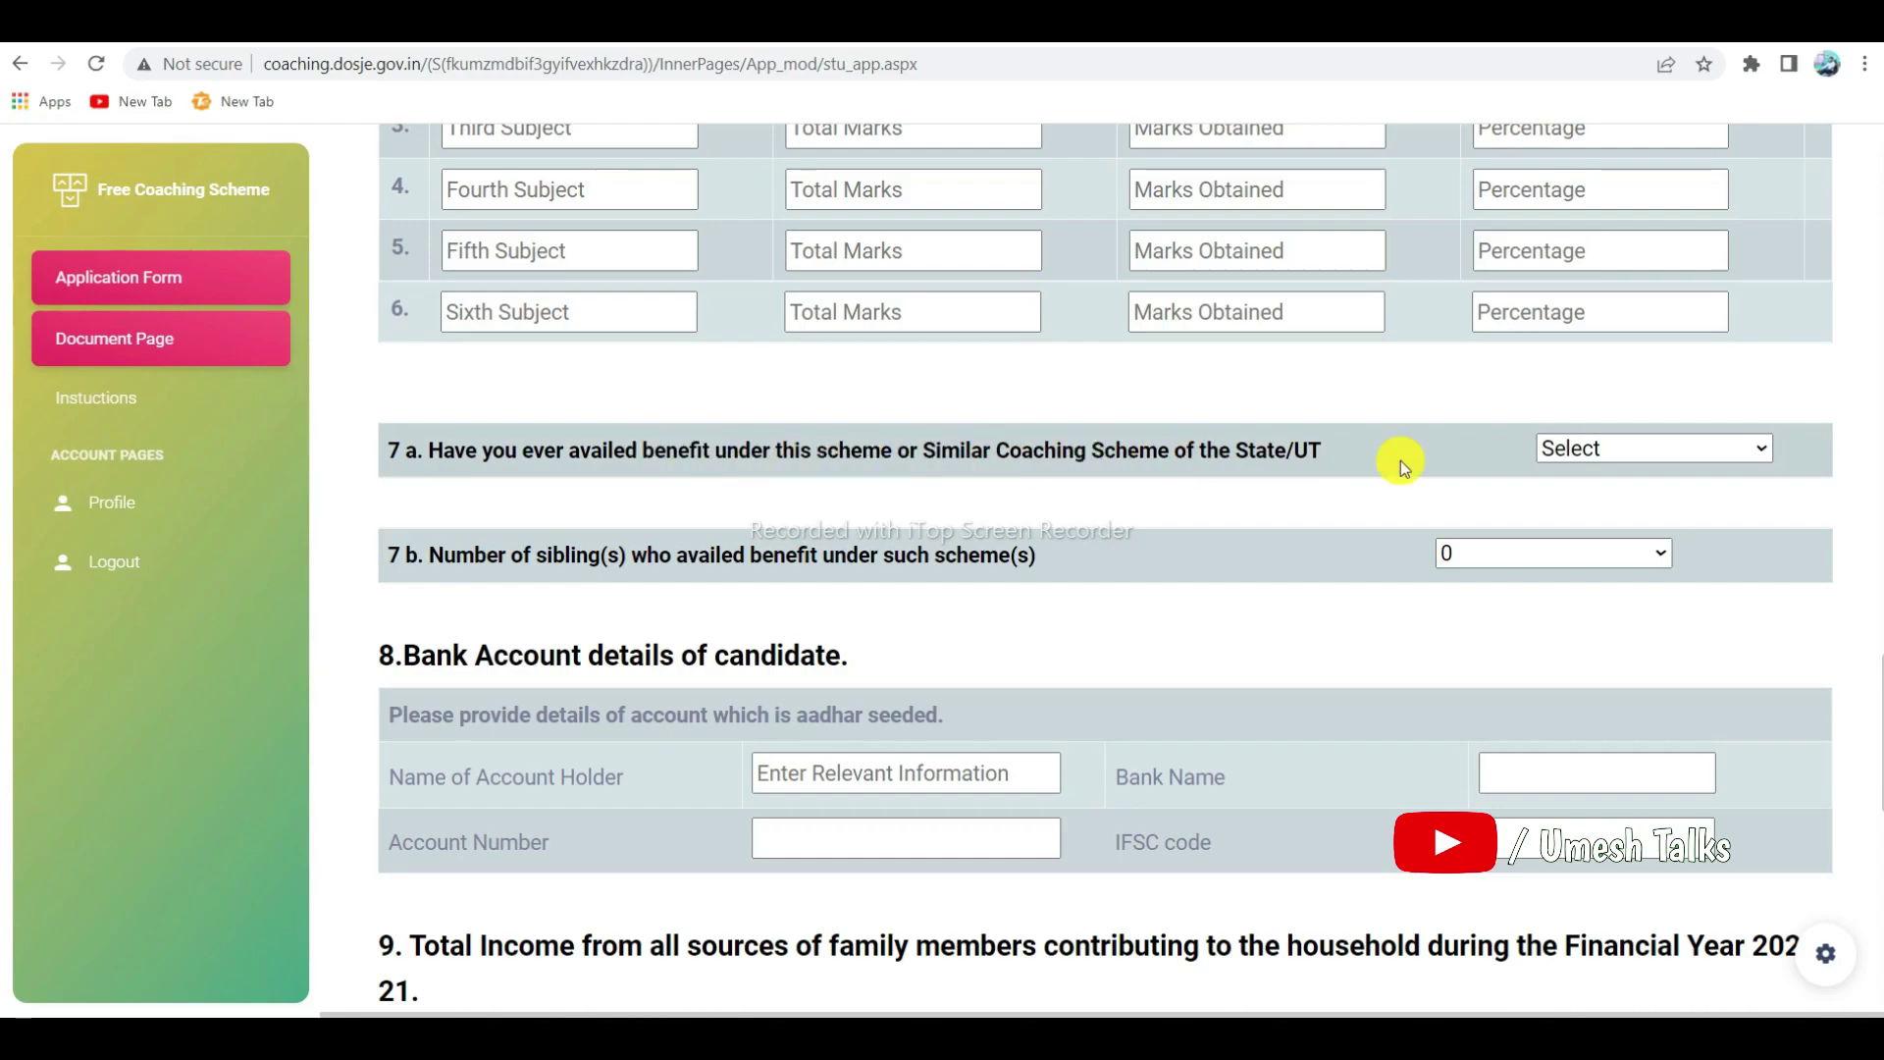
left_click(1578, 456)
left_click(1546, 531)
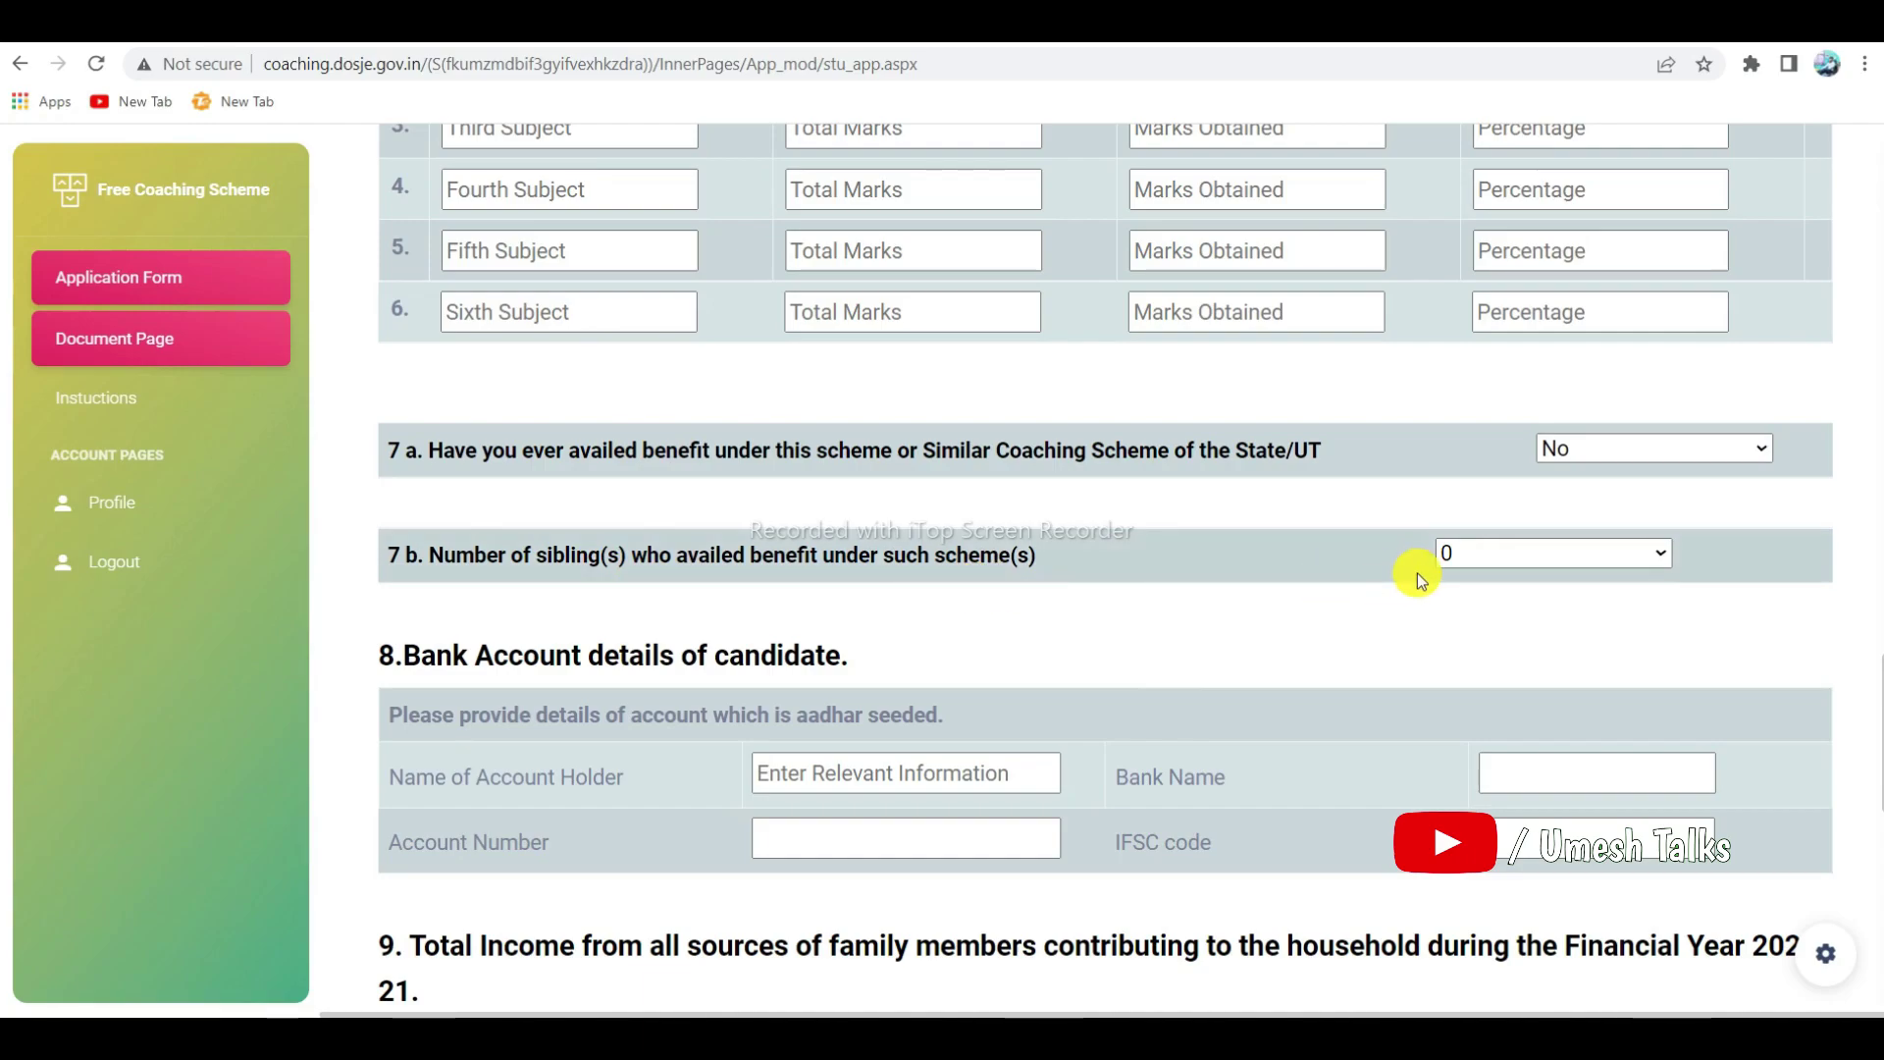
left_click(1463, 557)
left_click(1316, 567)
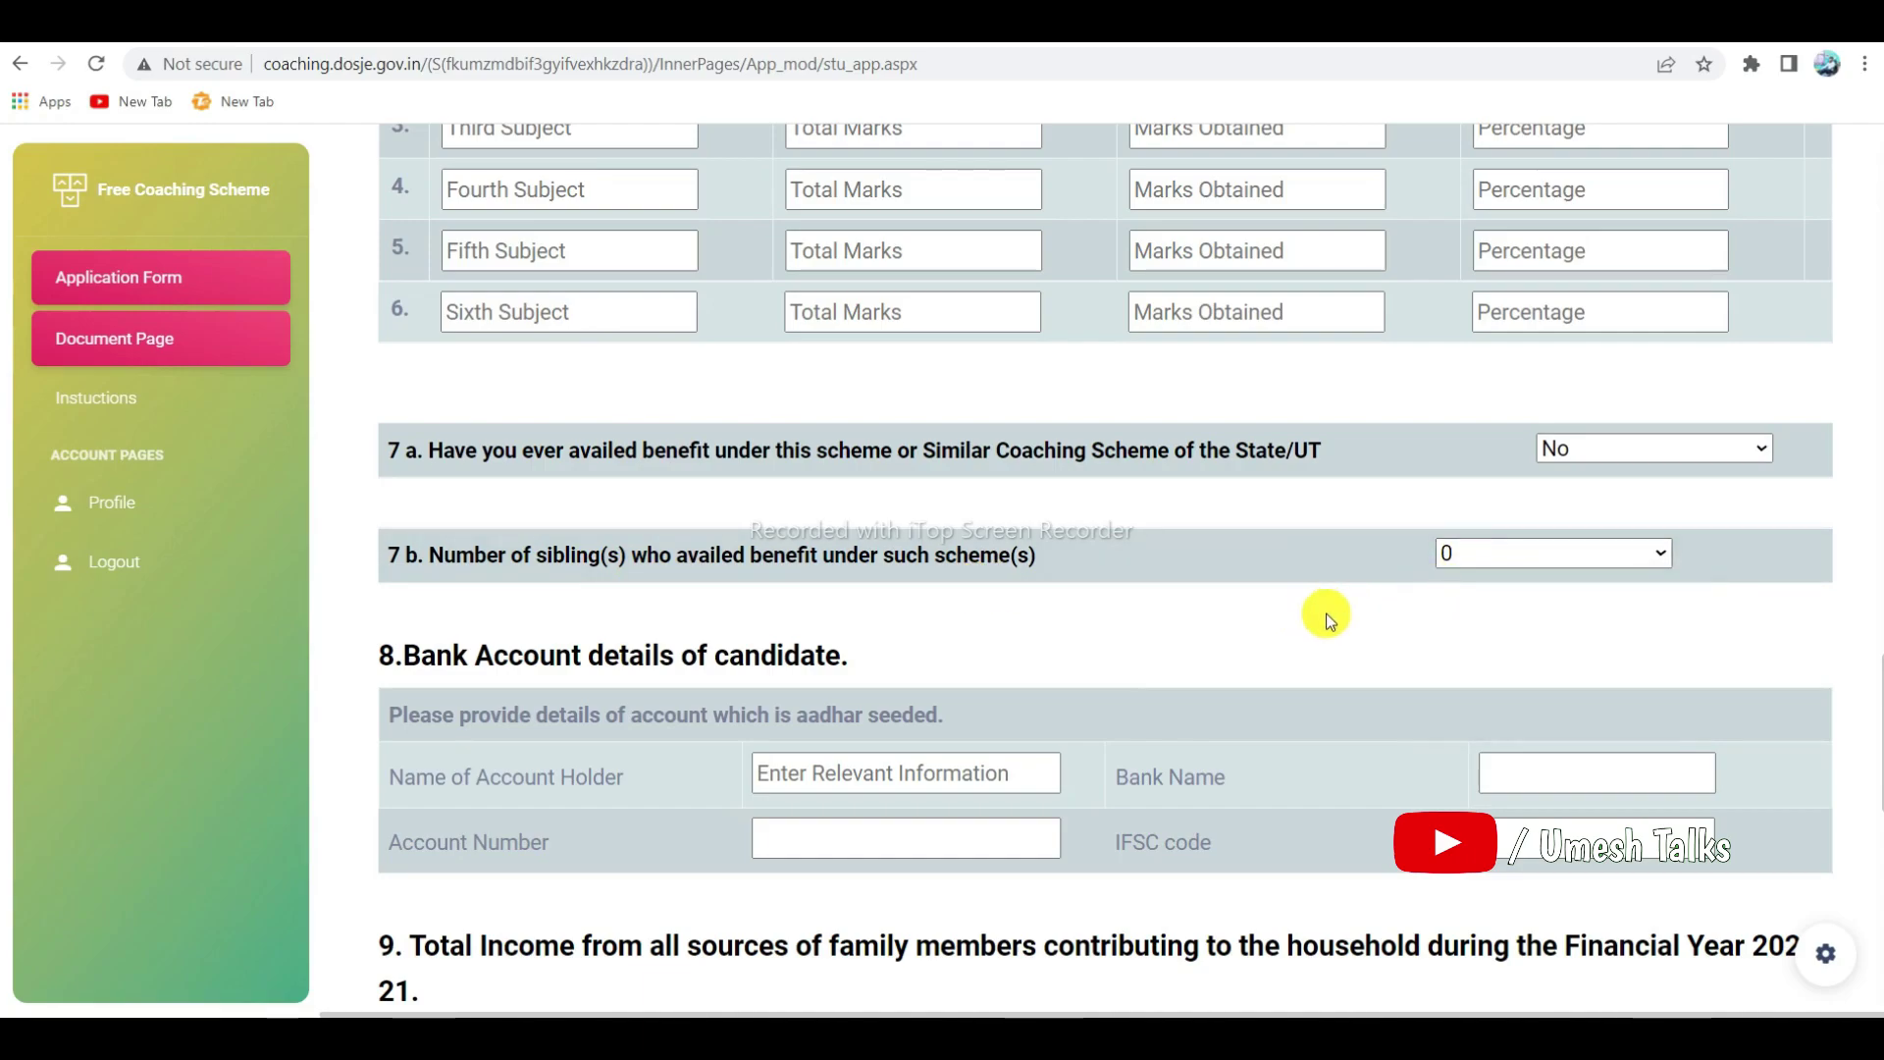
Review the candidate's bank account fields and the father's Name, Age and Nature of Employment fields in the family income section
scroll(1219, 574, "down", 1)
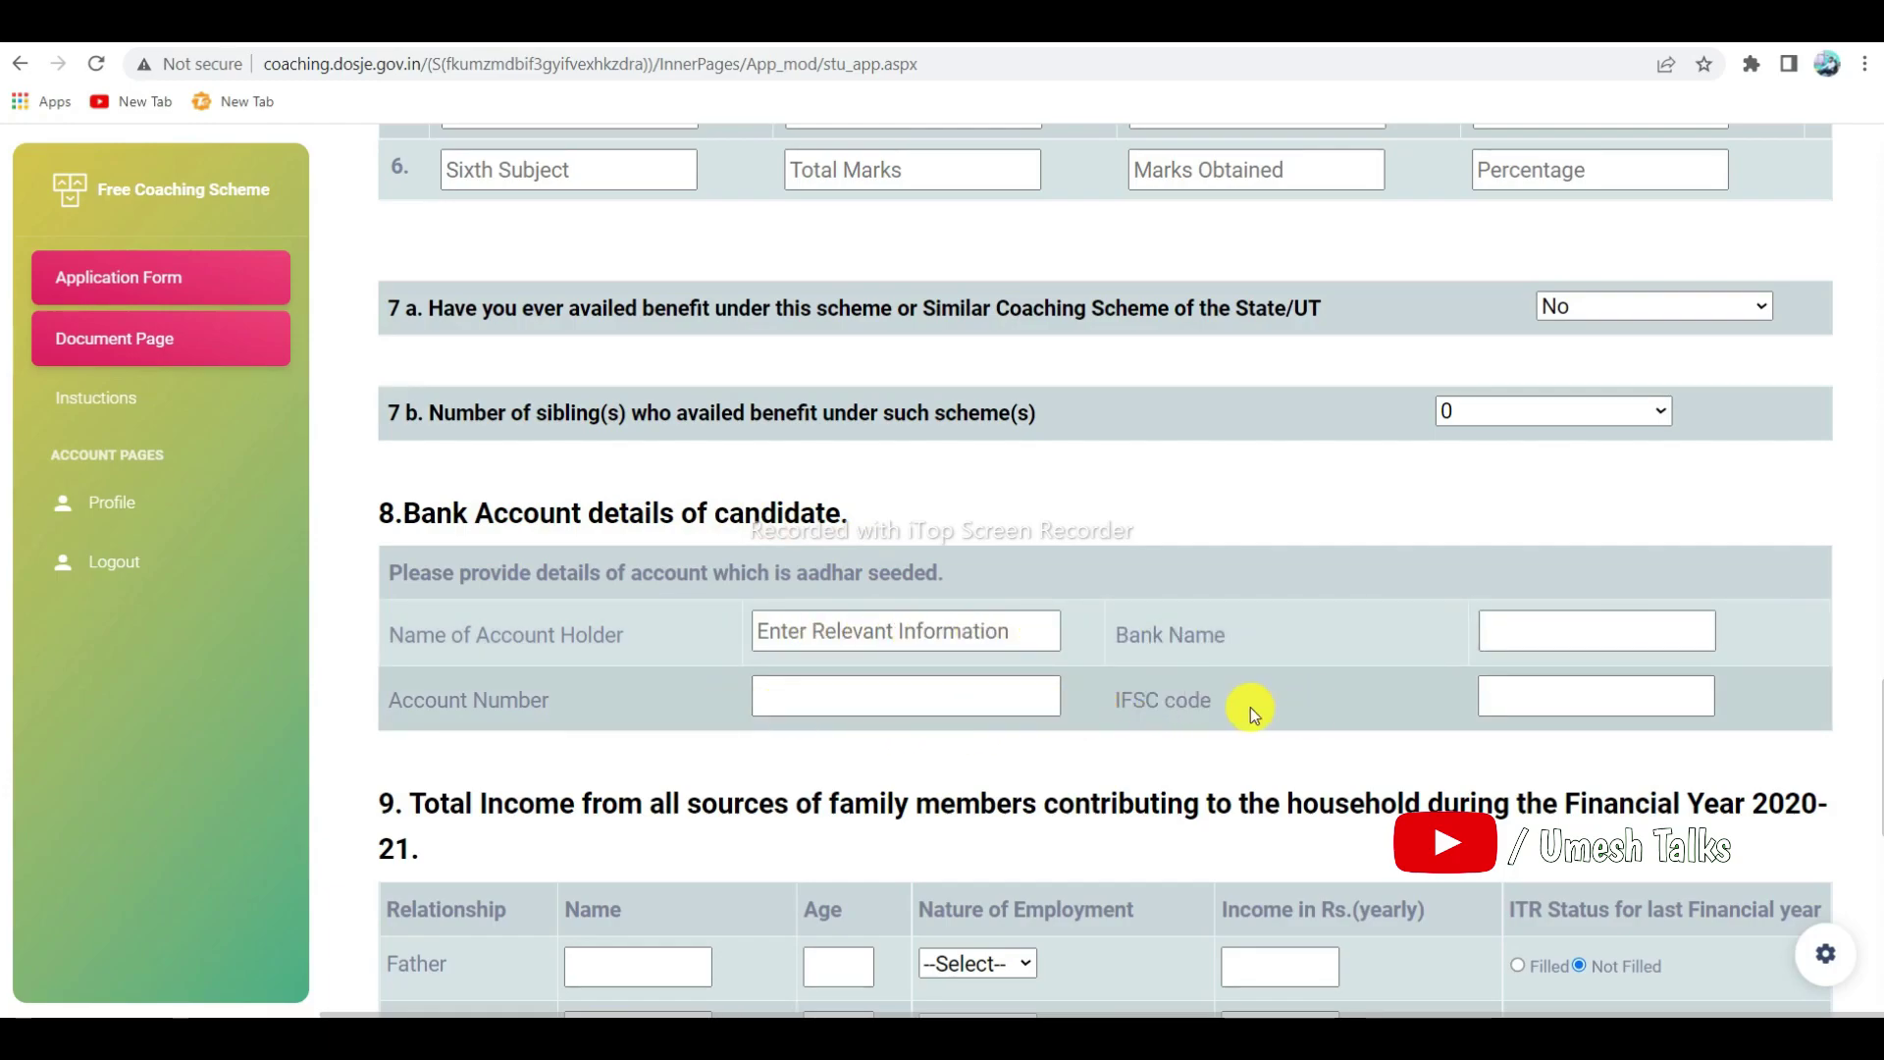
scroll(1309, 711, "down", 4)
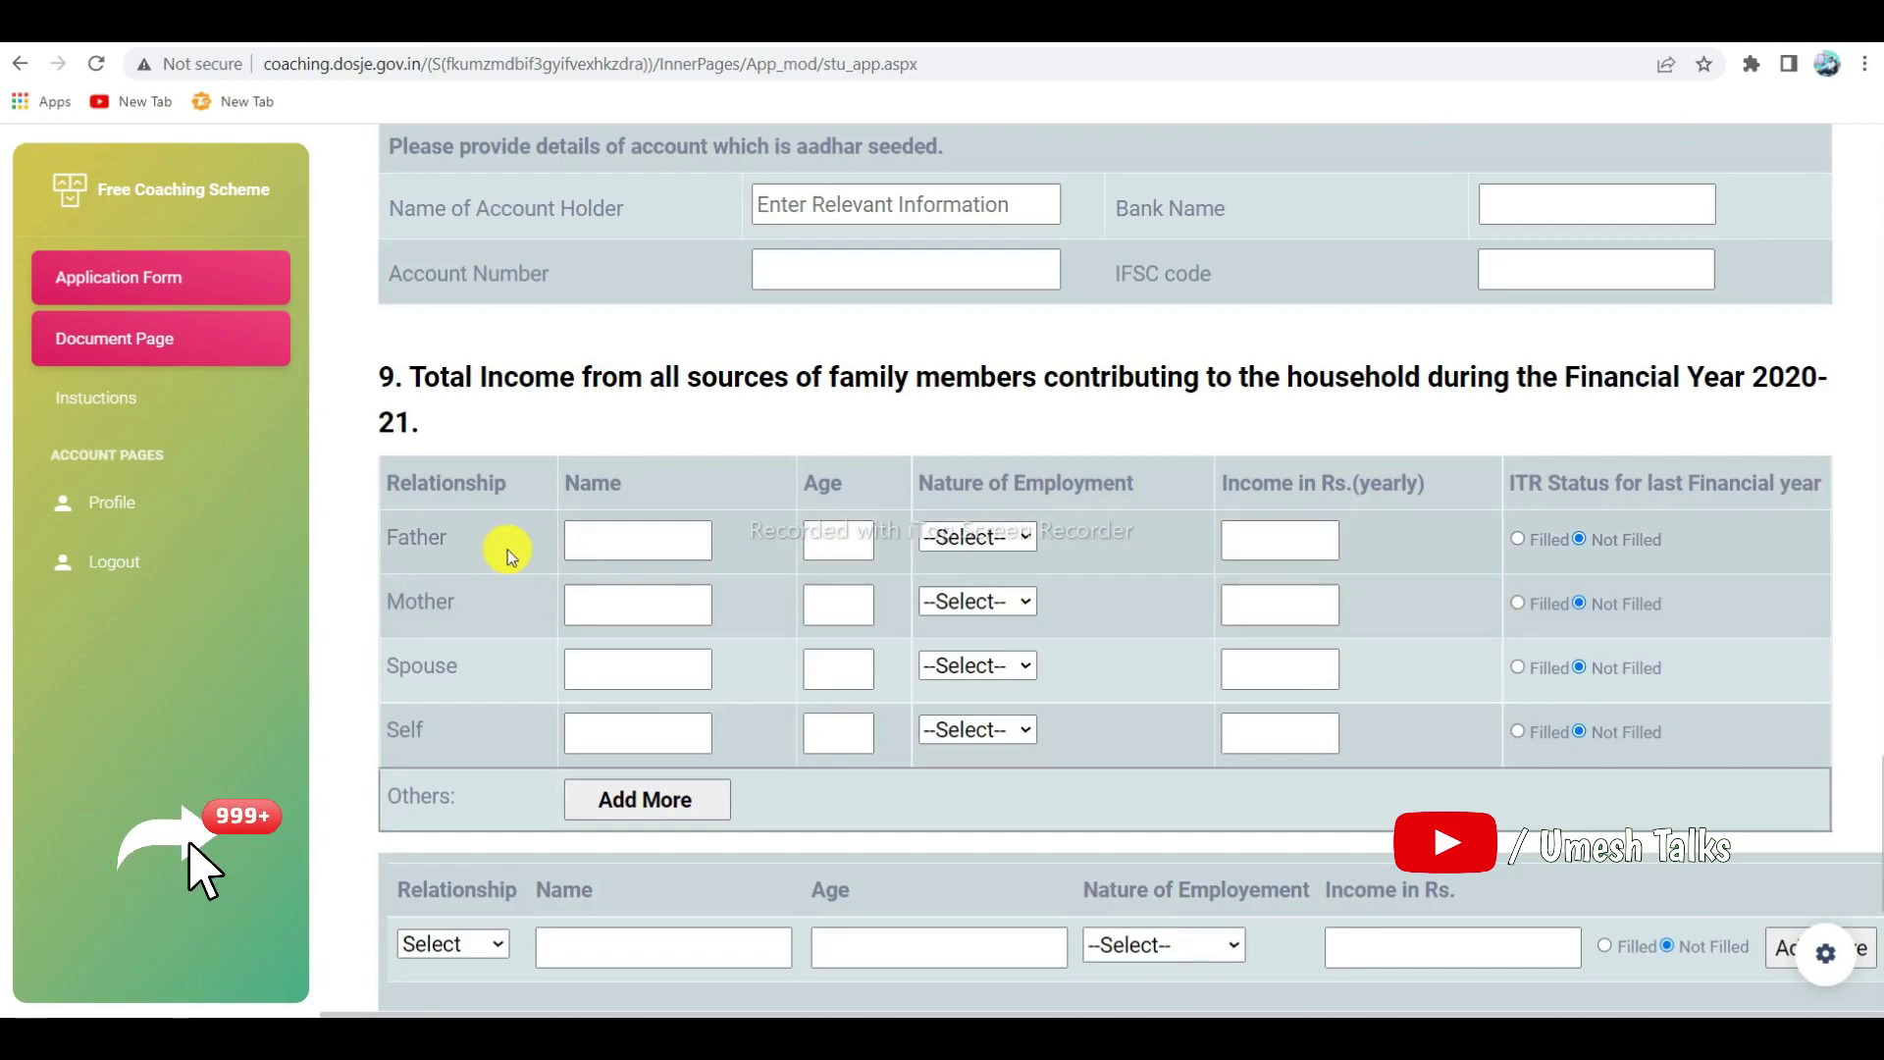
left_click(617, 541)
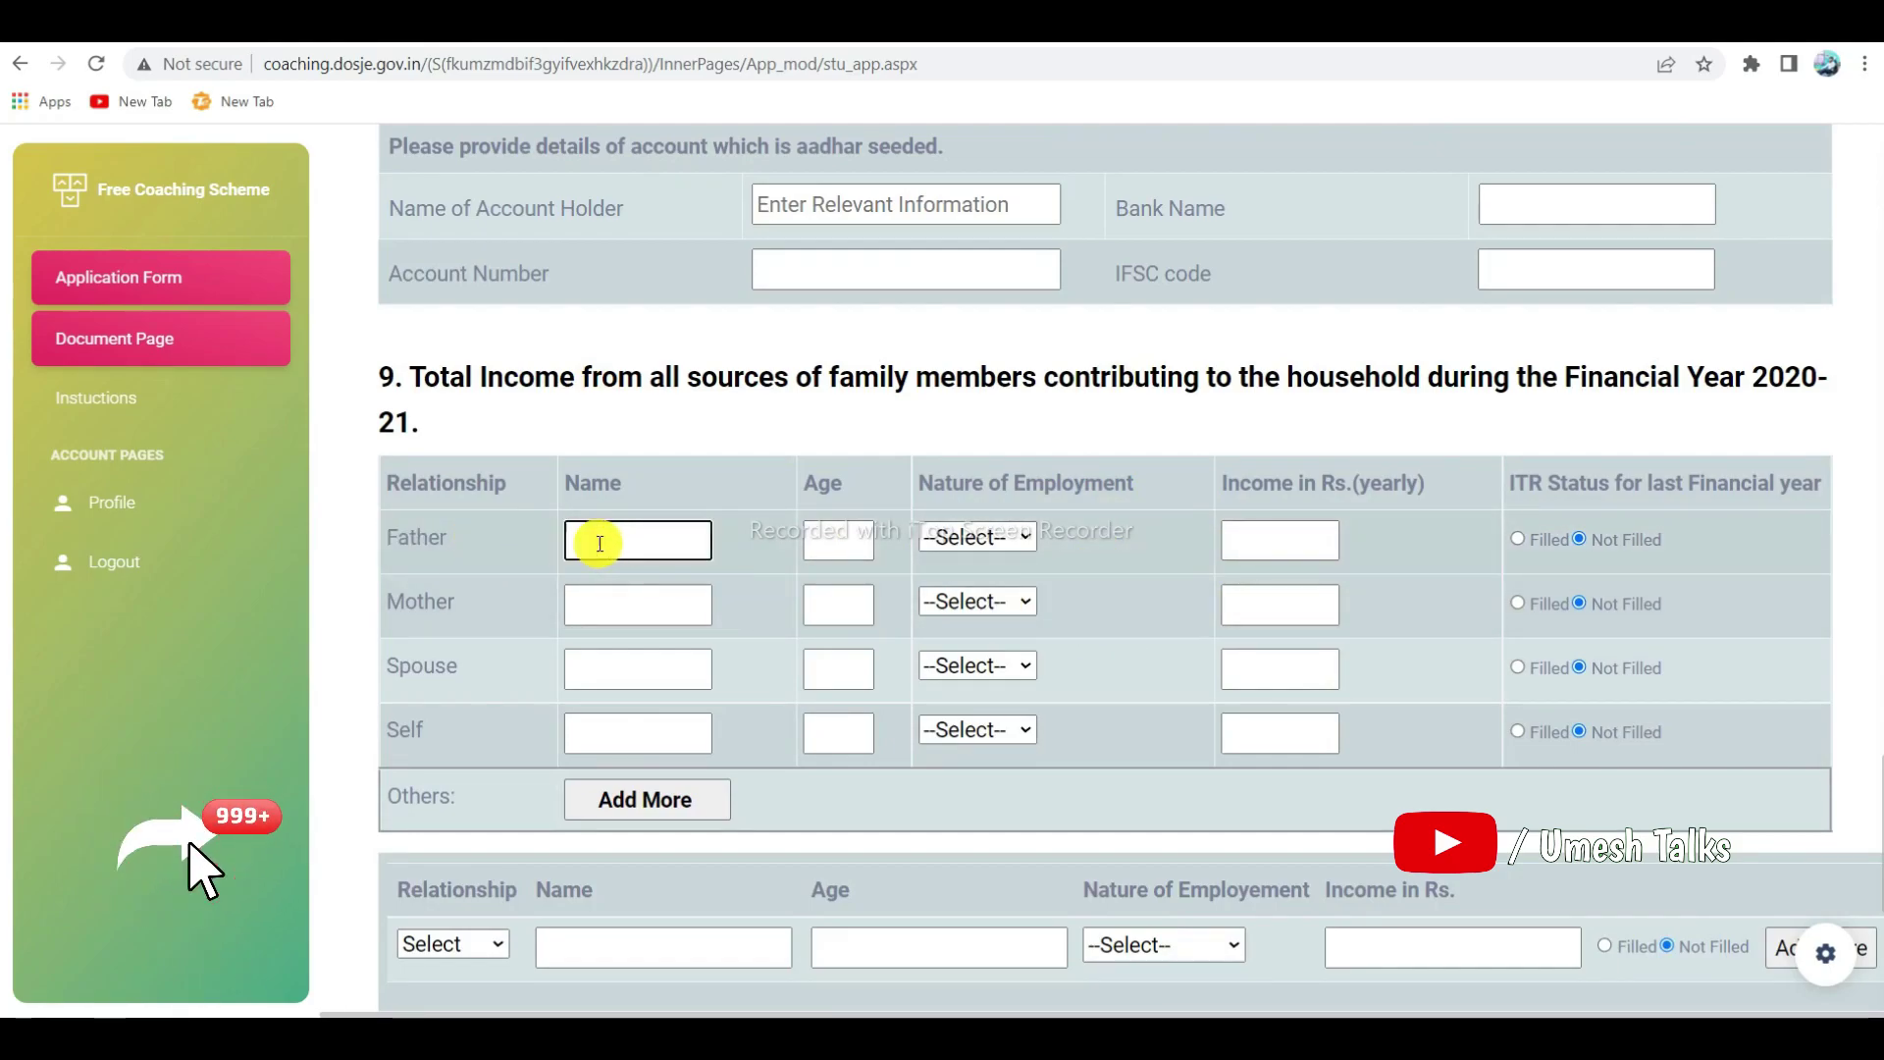
left_click(821, 539)
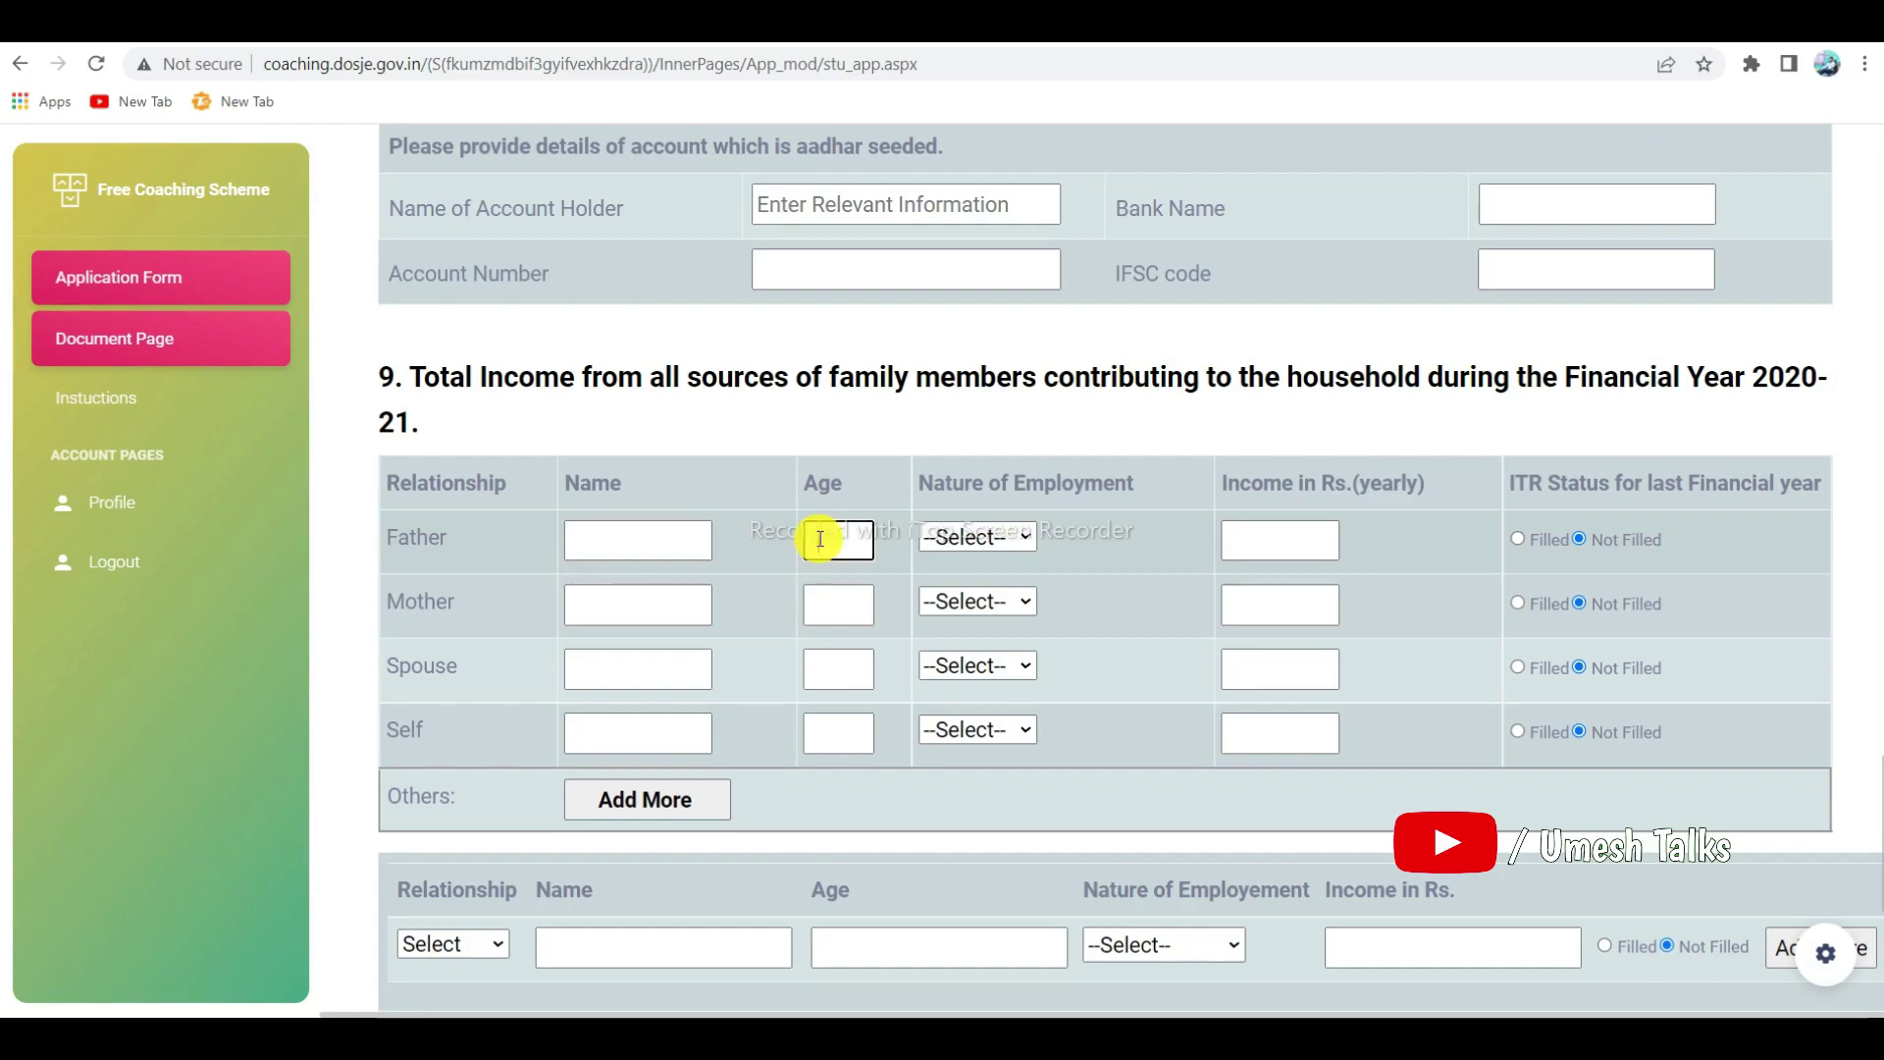
left_click(971, 539)
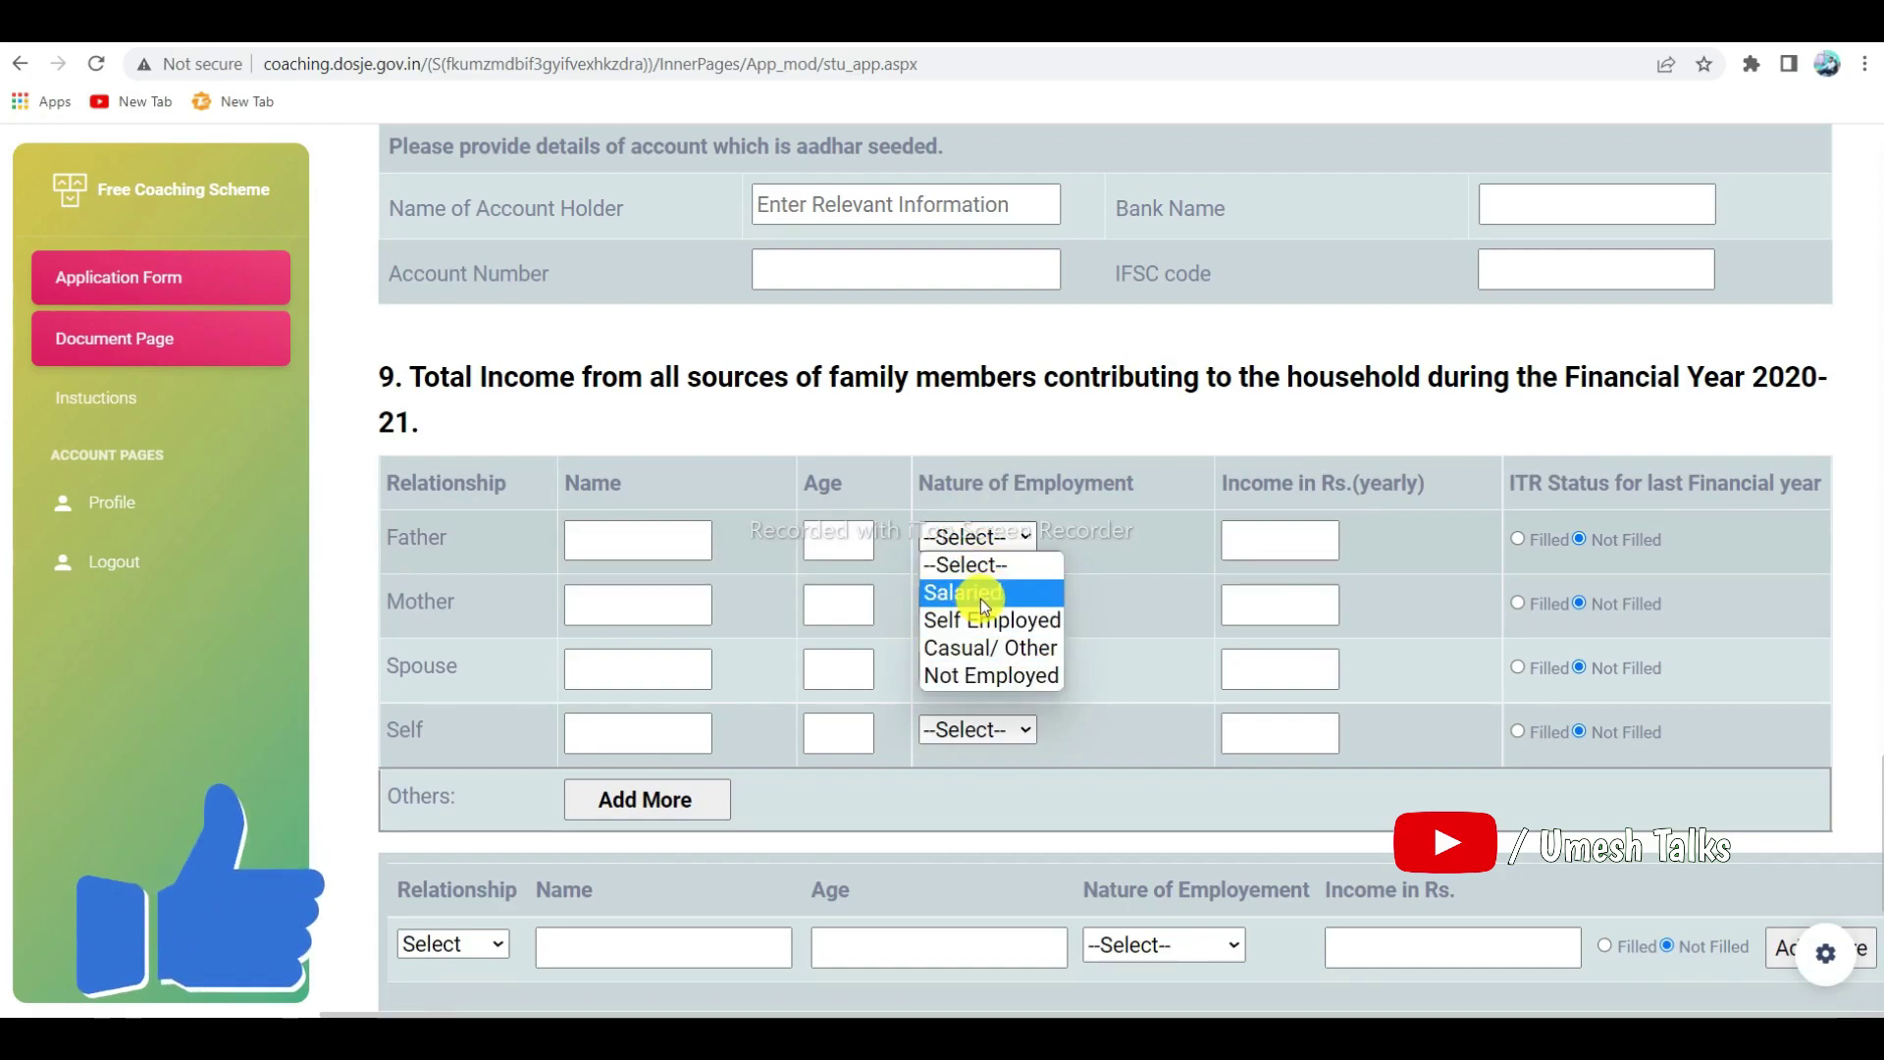
left_click(1386, 521)
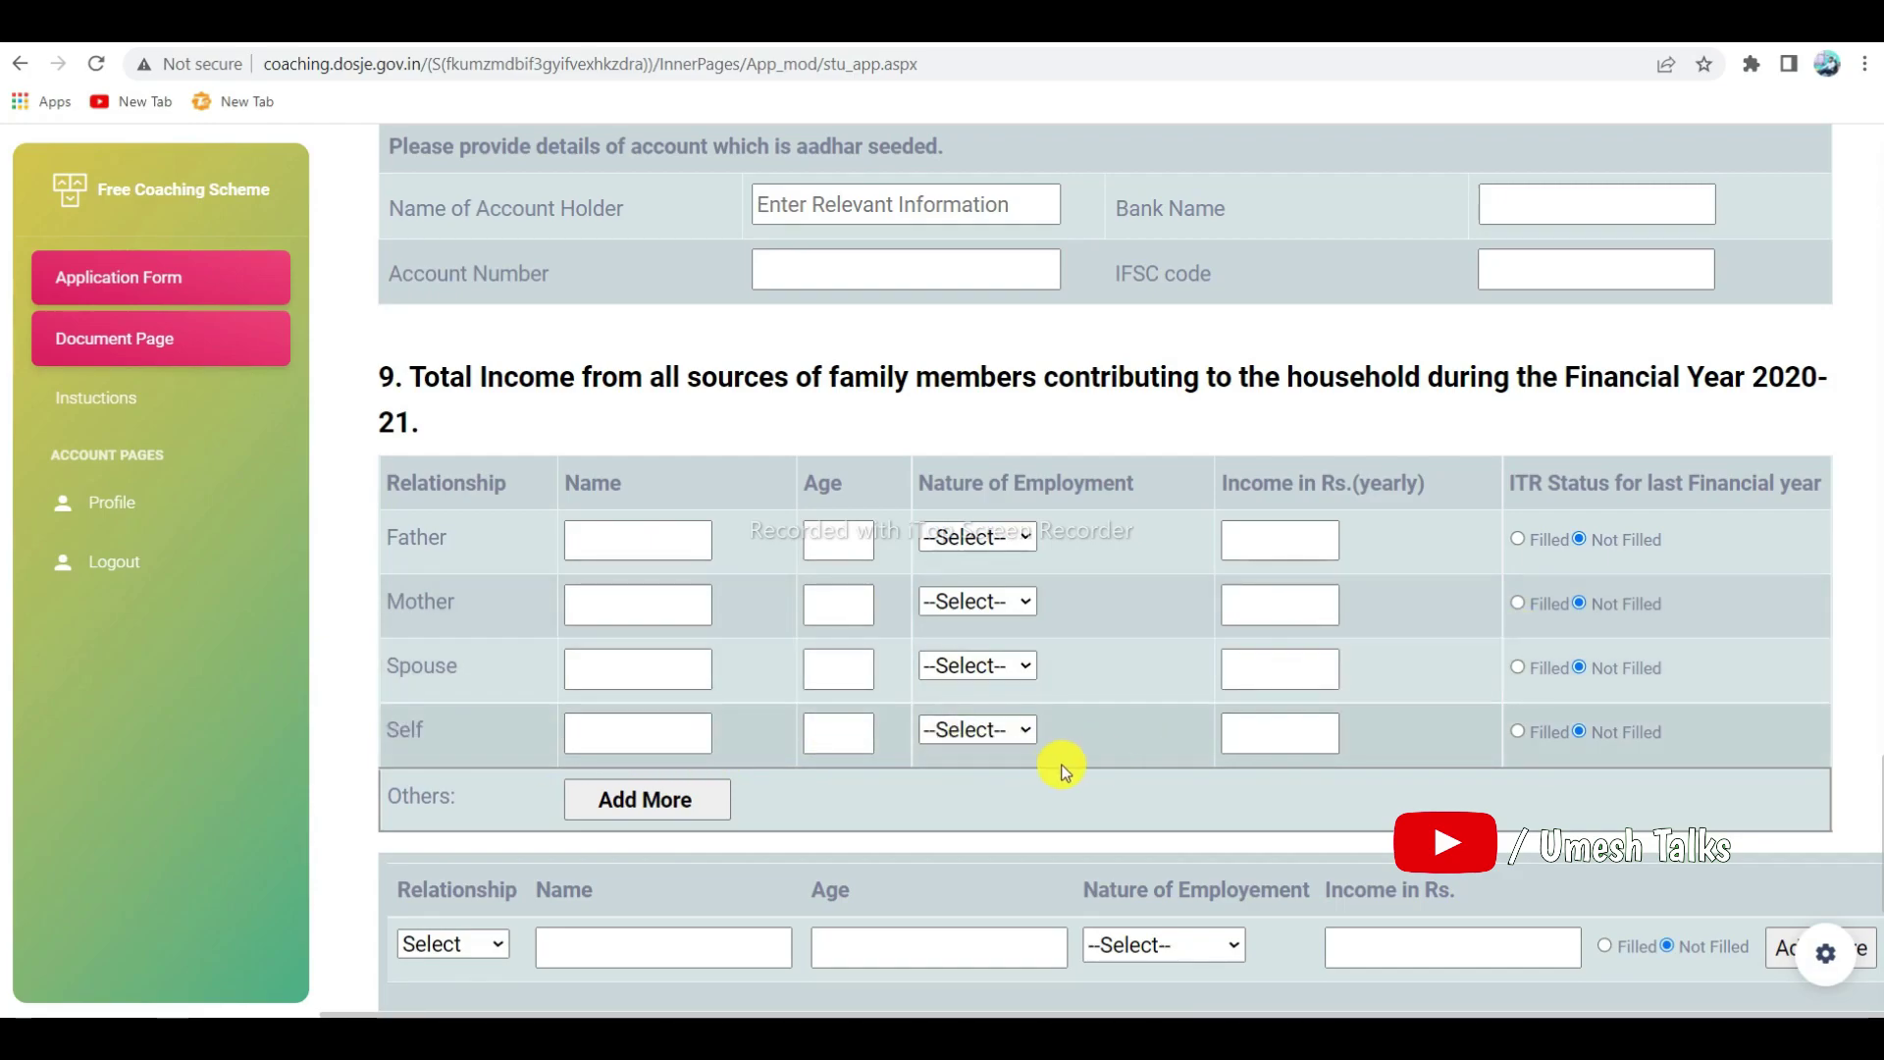
Check the Relationship options in the row for adding other family members to the household income details
scroll(1065, 770, "down", 1)
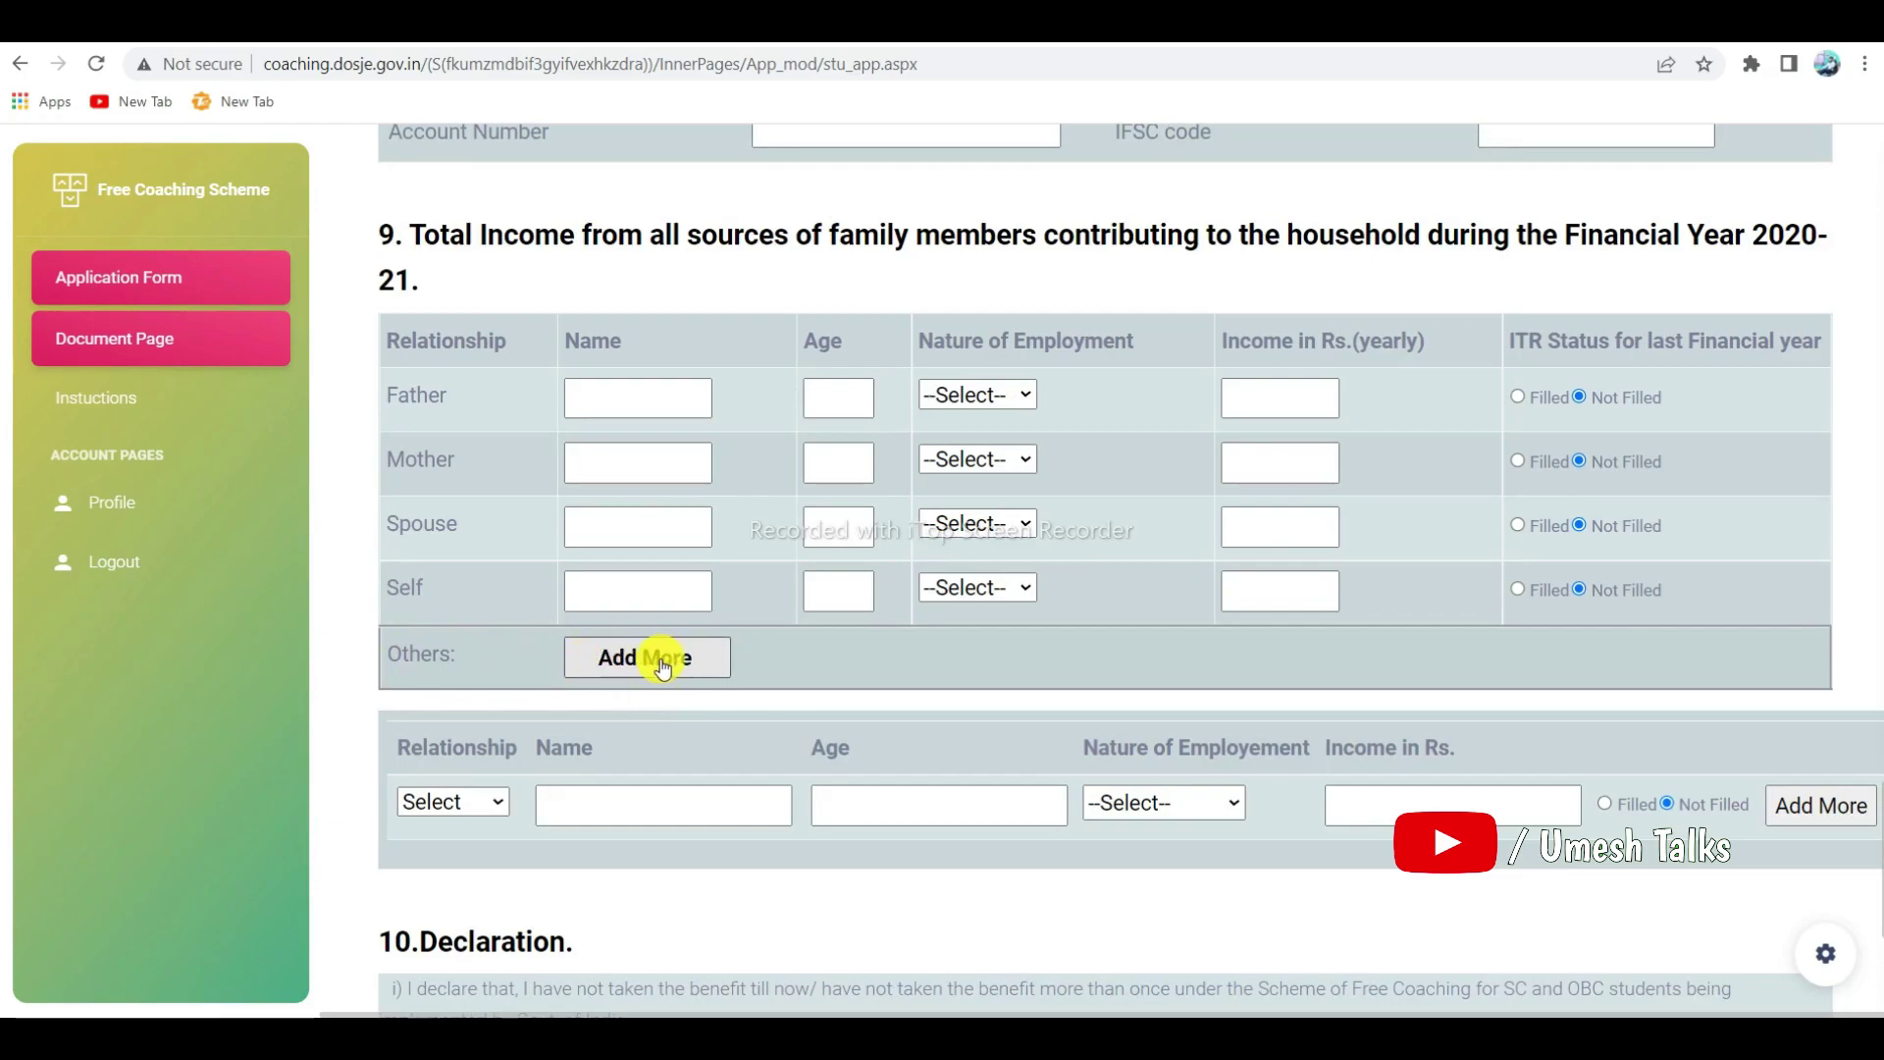
scroll(940, 636, "down", 1)
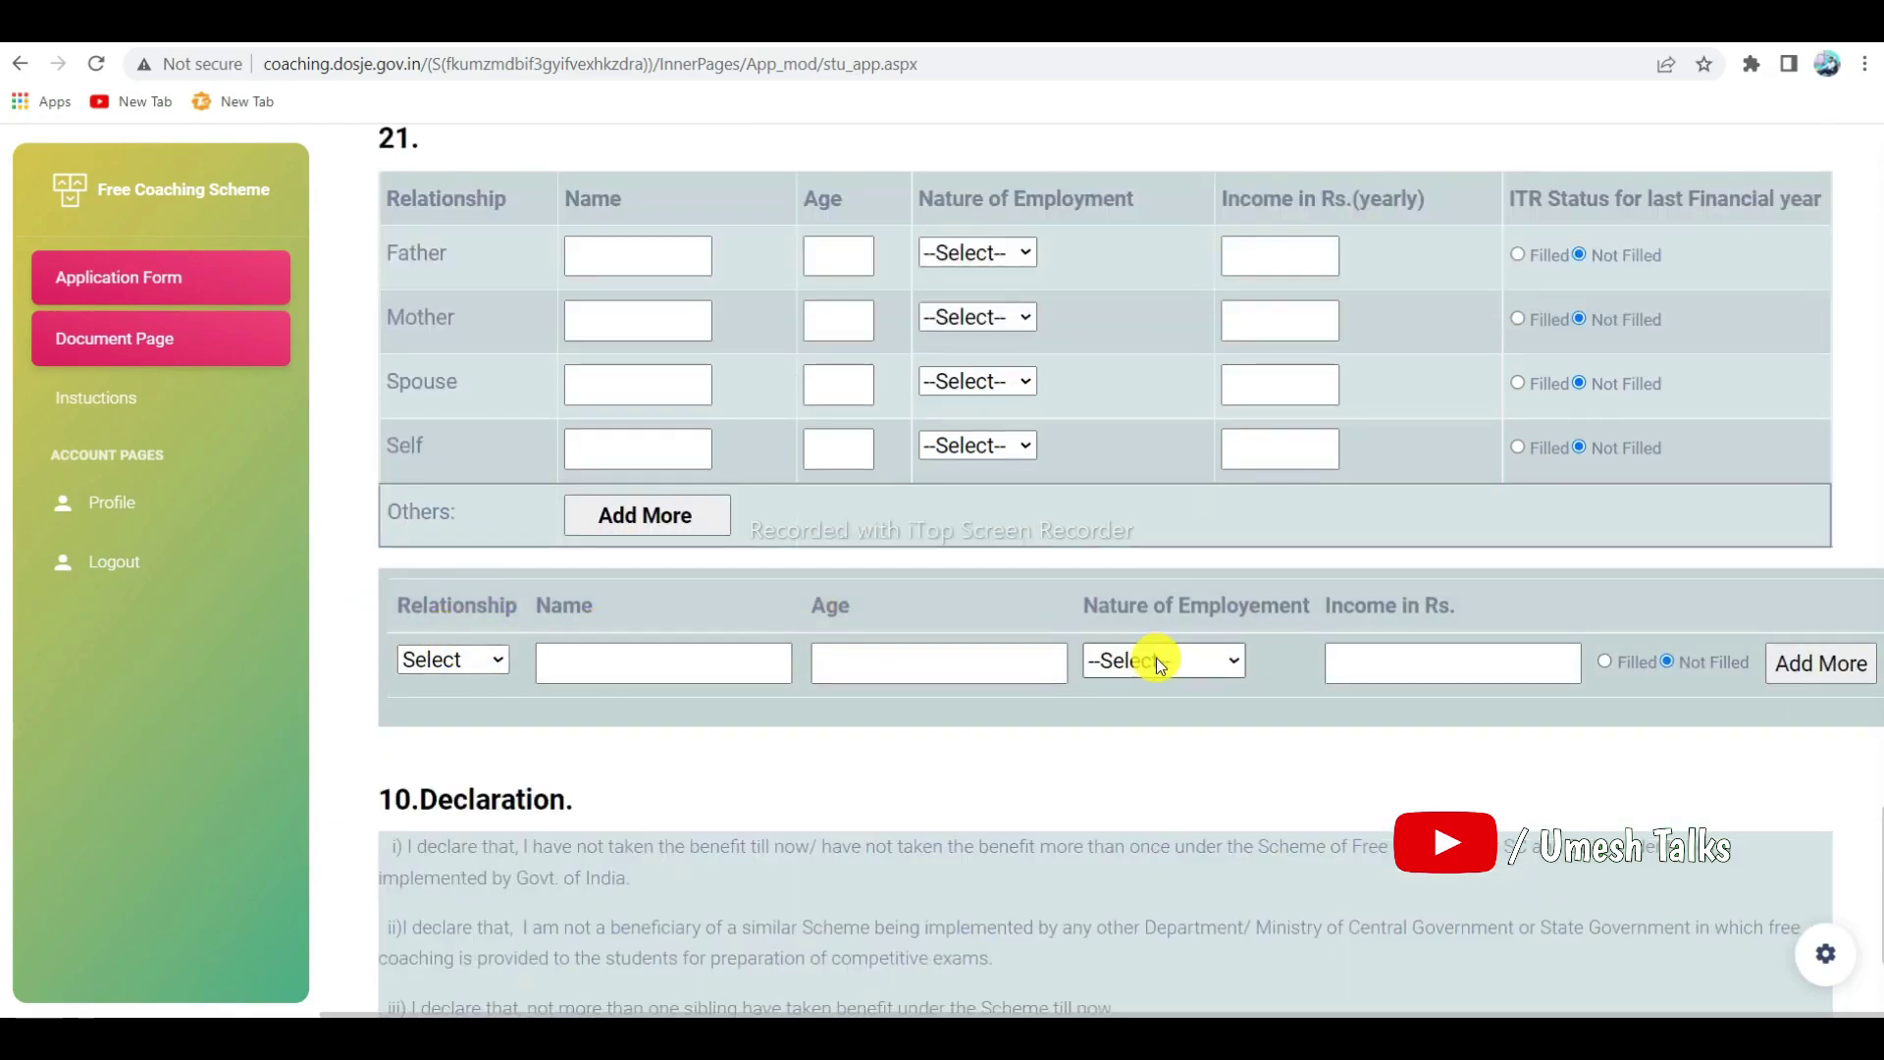
left_click(469, 664)
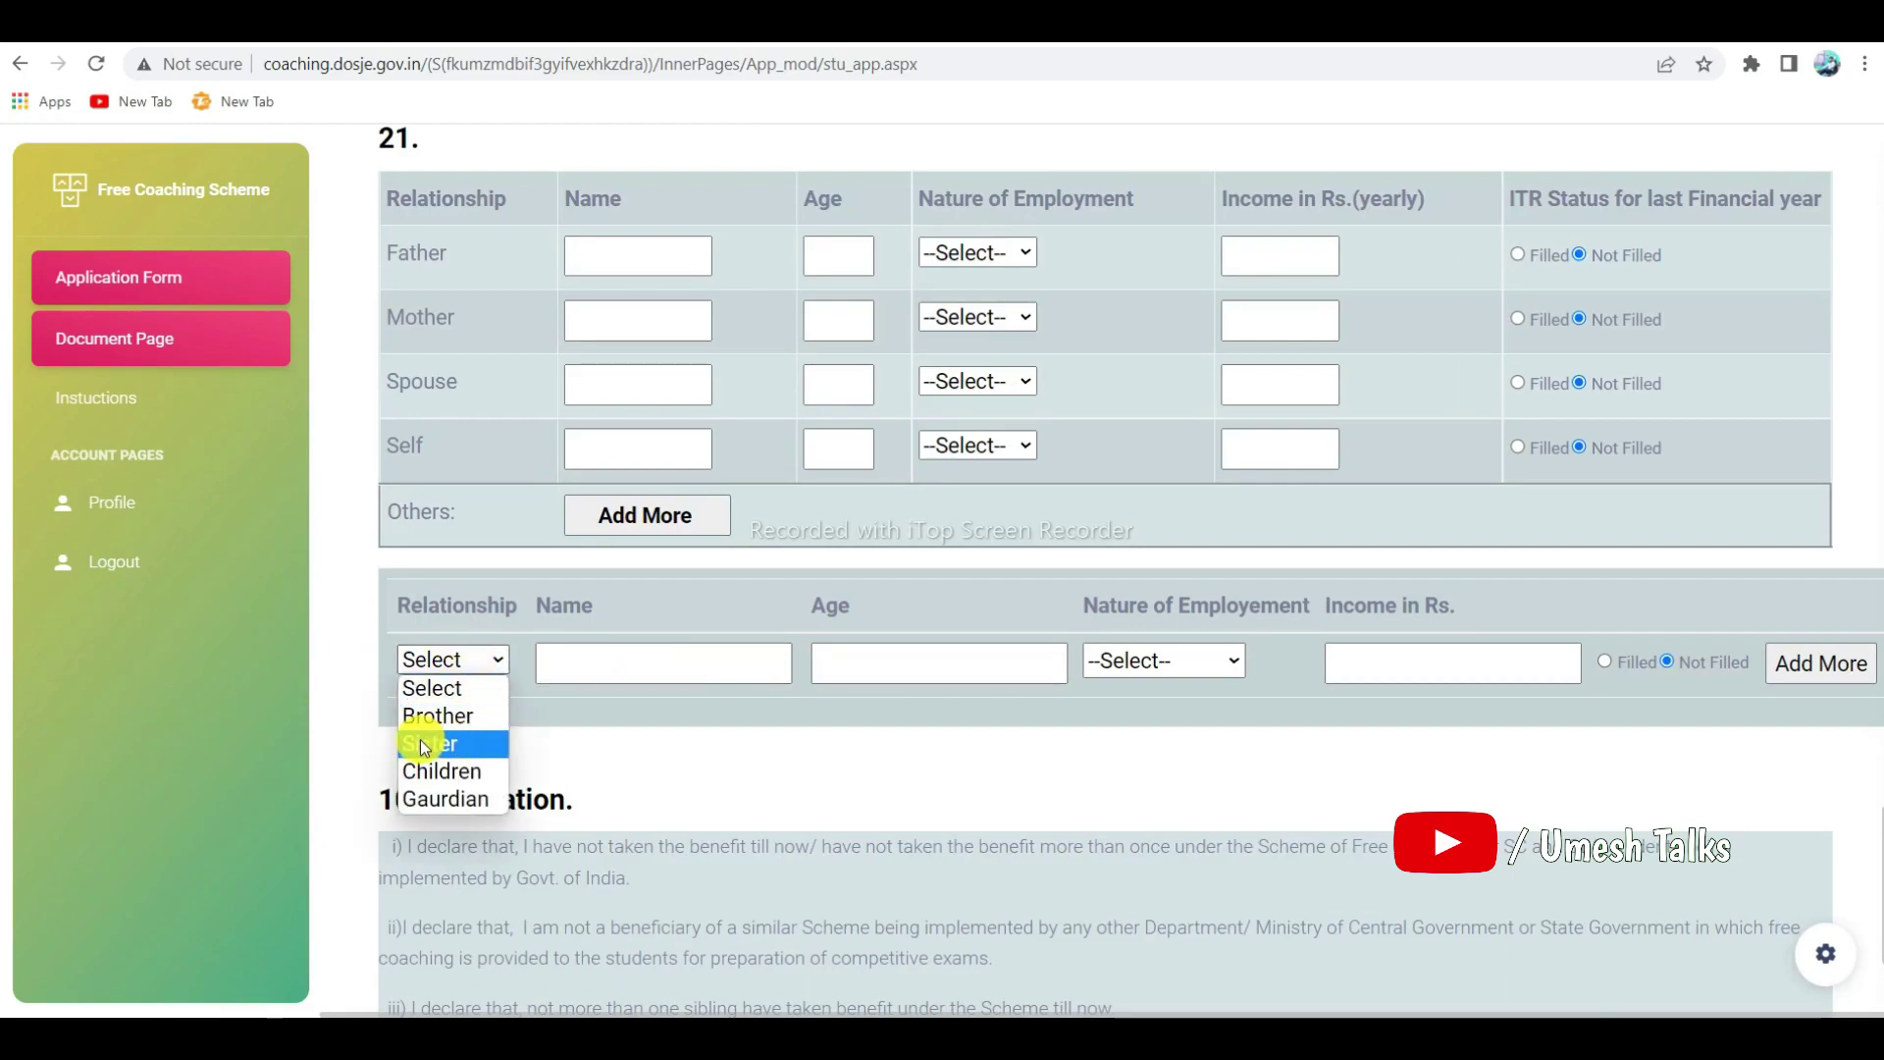
left_click(539, 762)
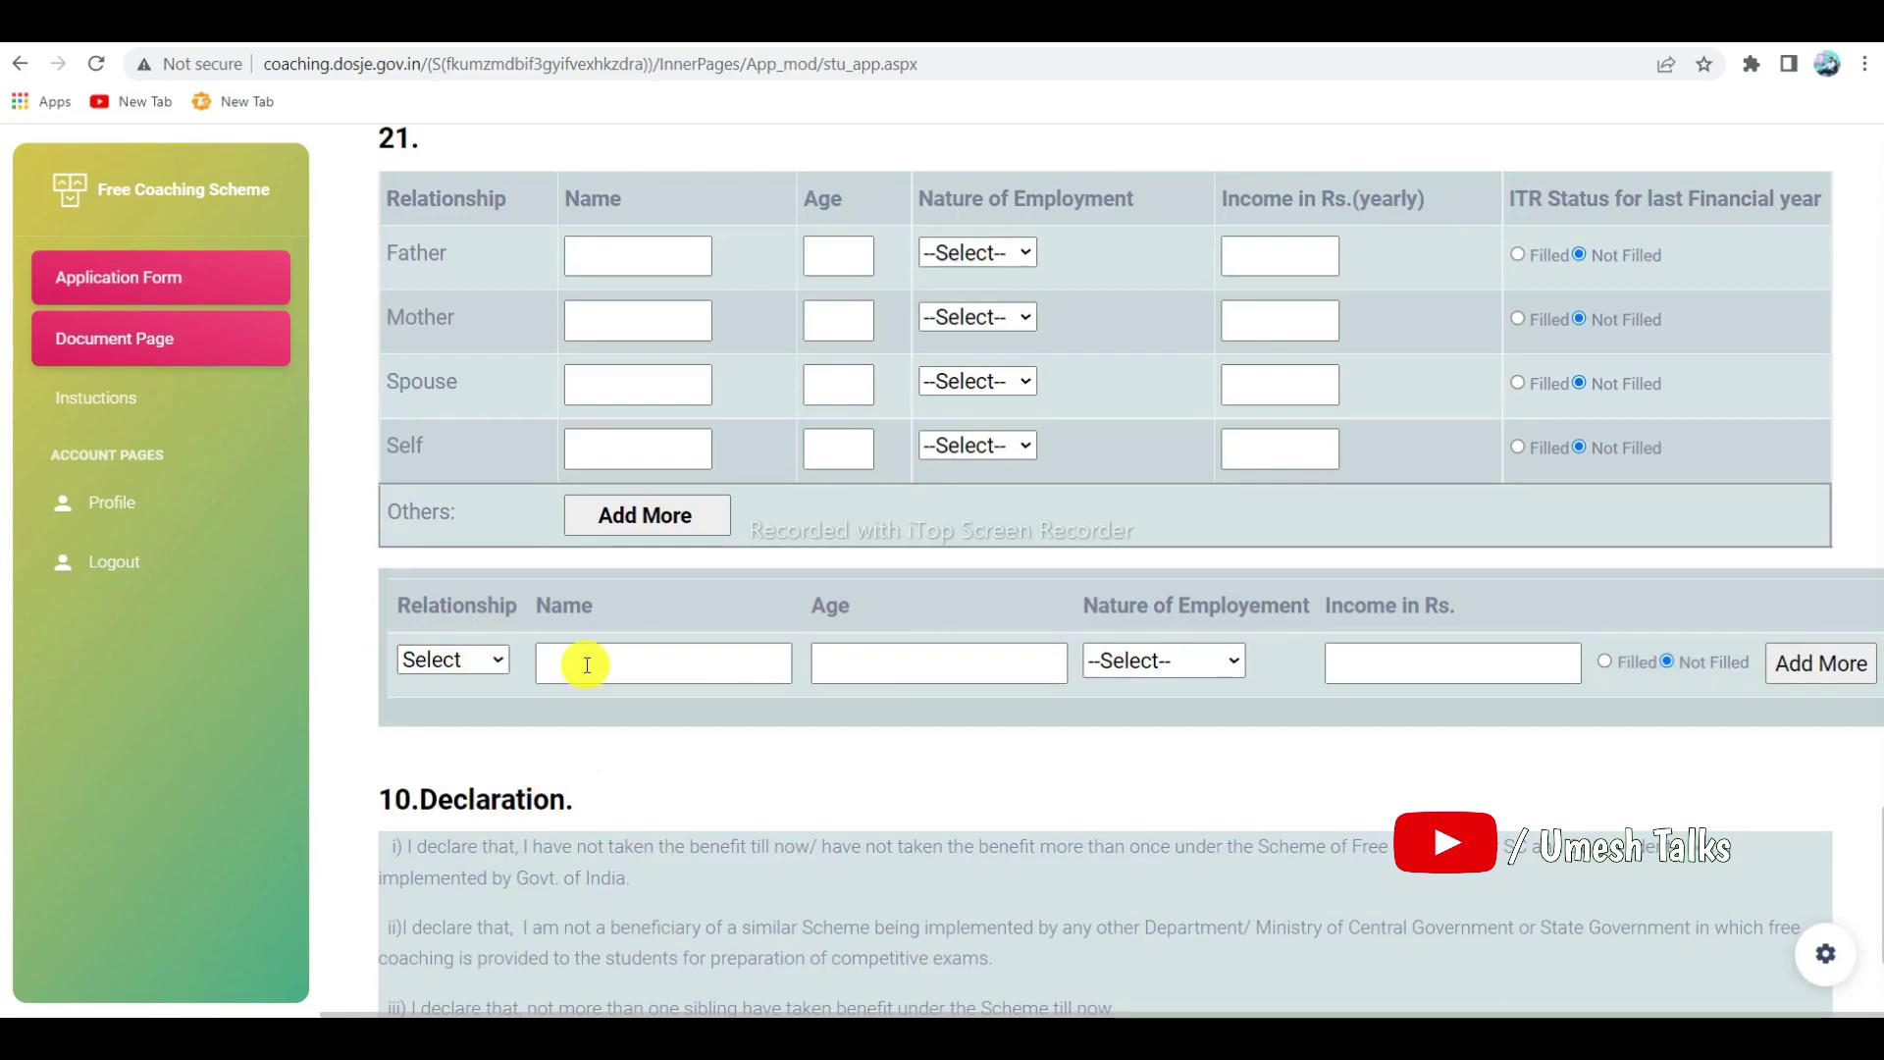
left_click(454, 666)
left_click(738, 714)
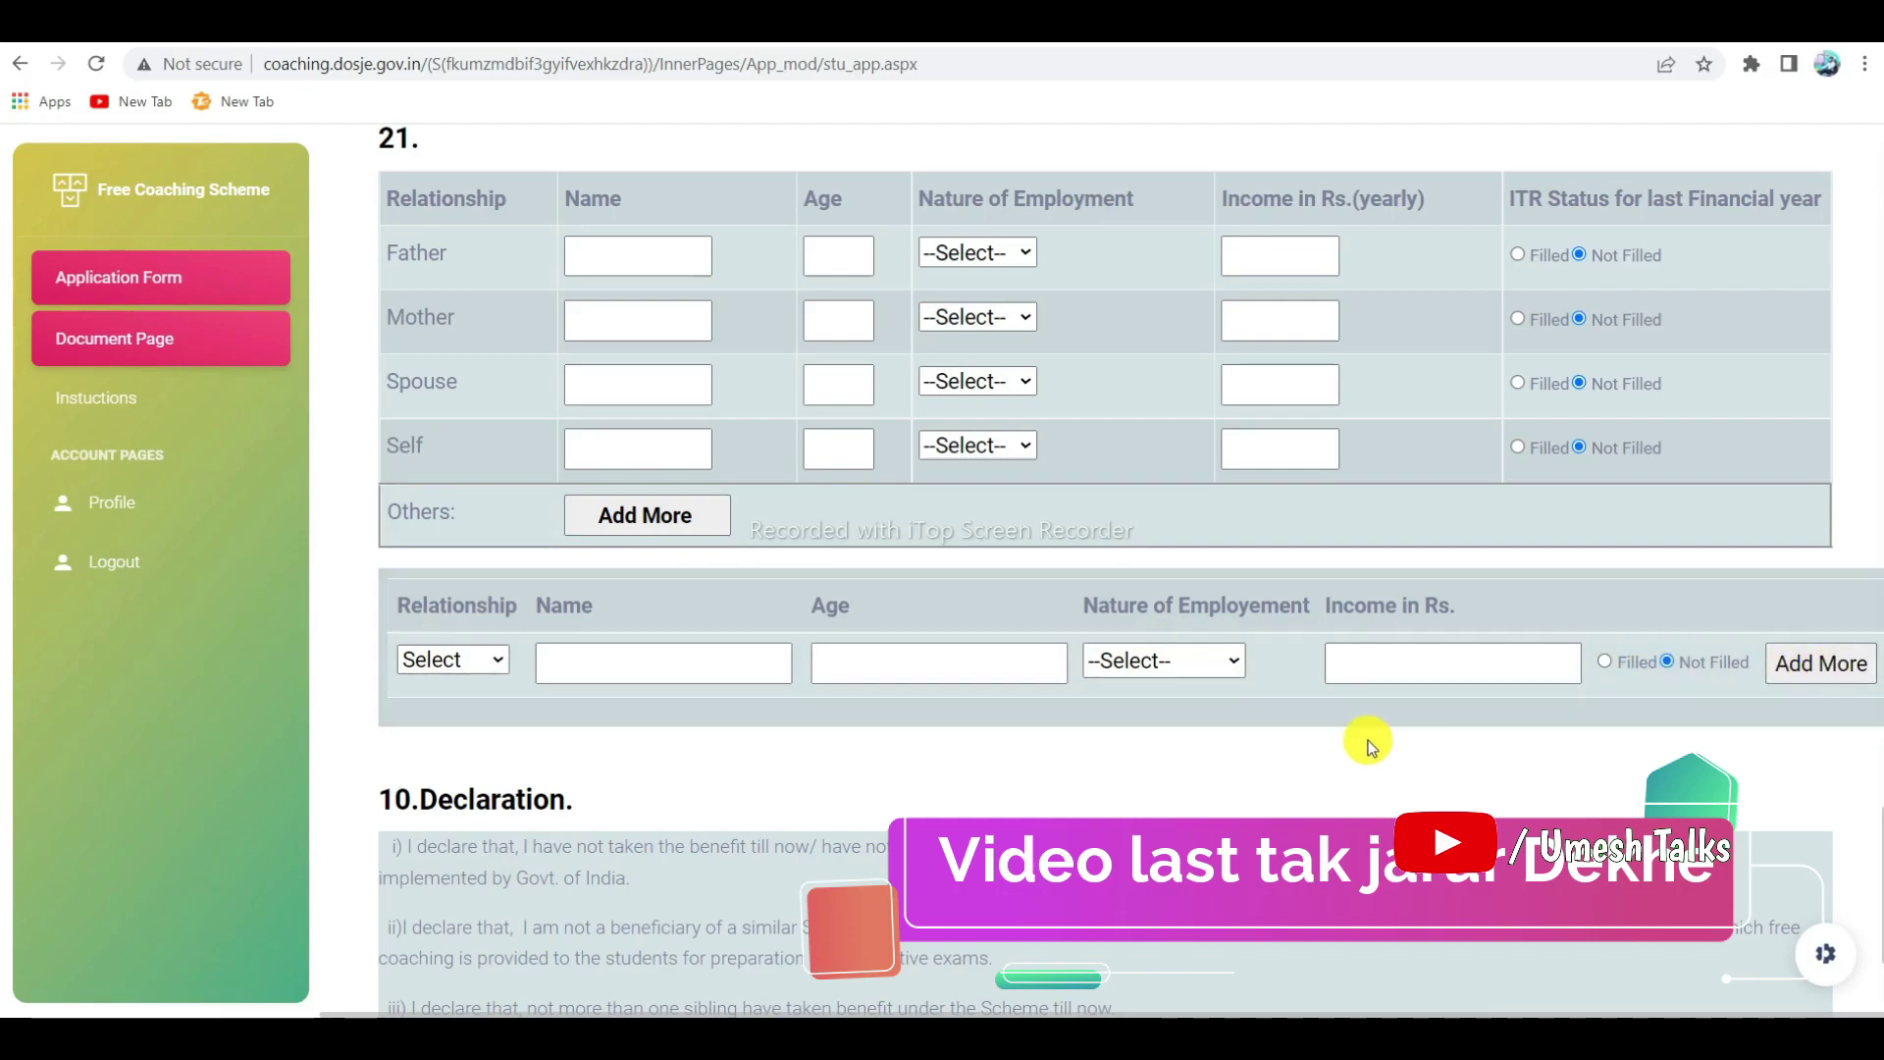
Choose the "Yes I declare" option as the Declaration action and submit the application form
scroll(1367, 740, "down", 3)
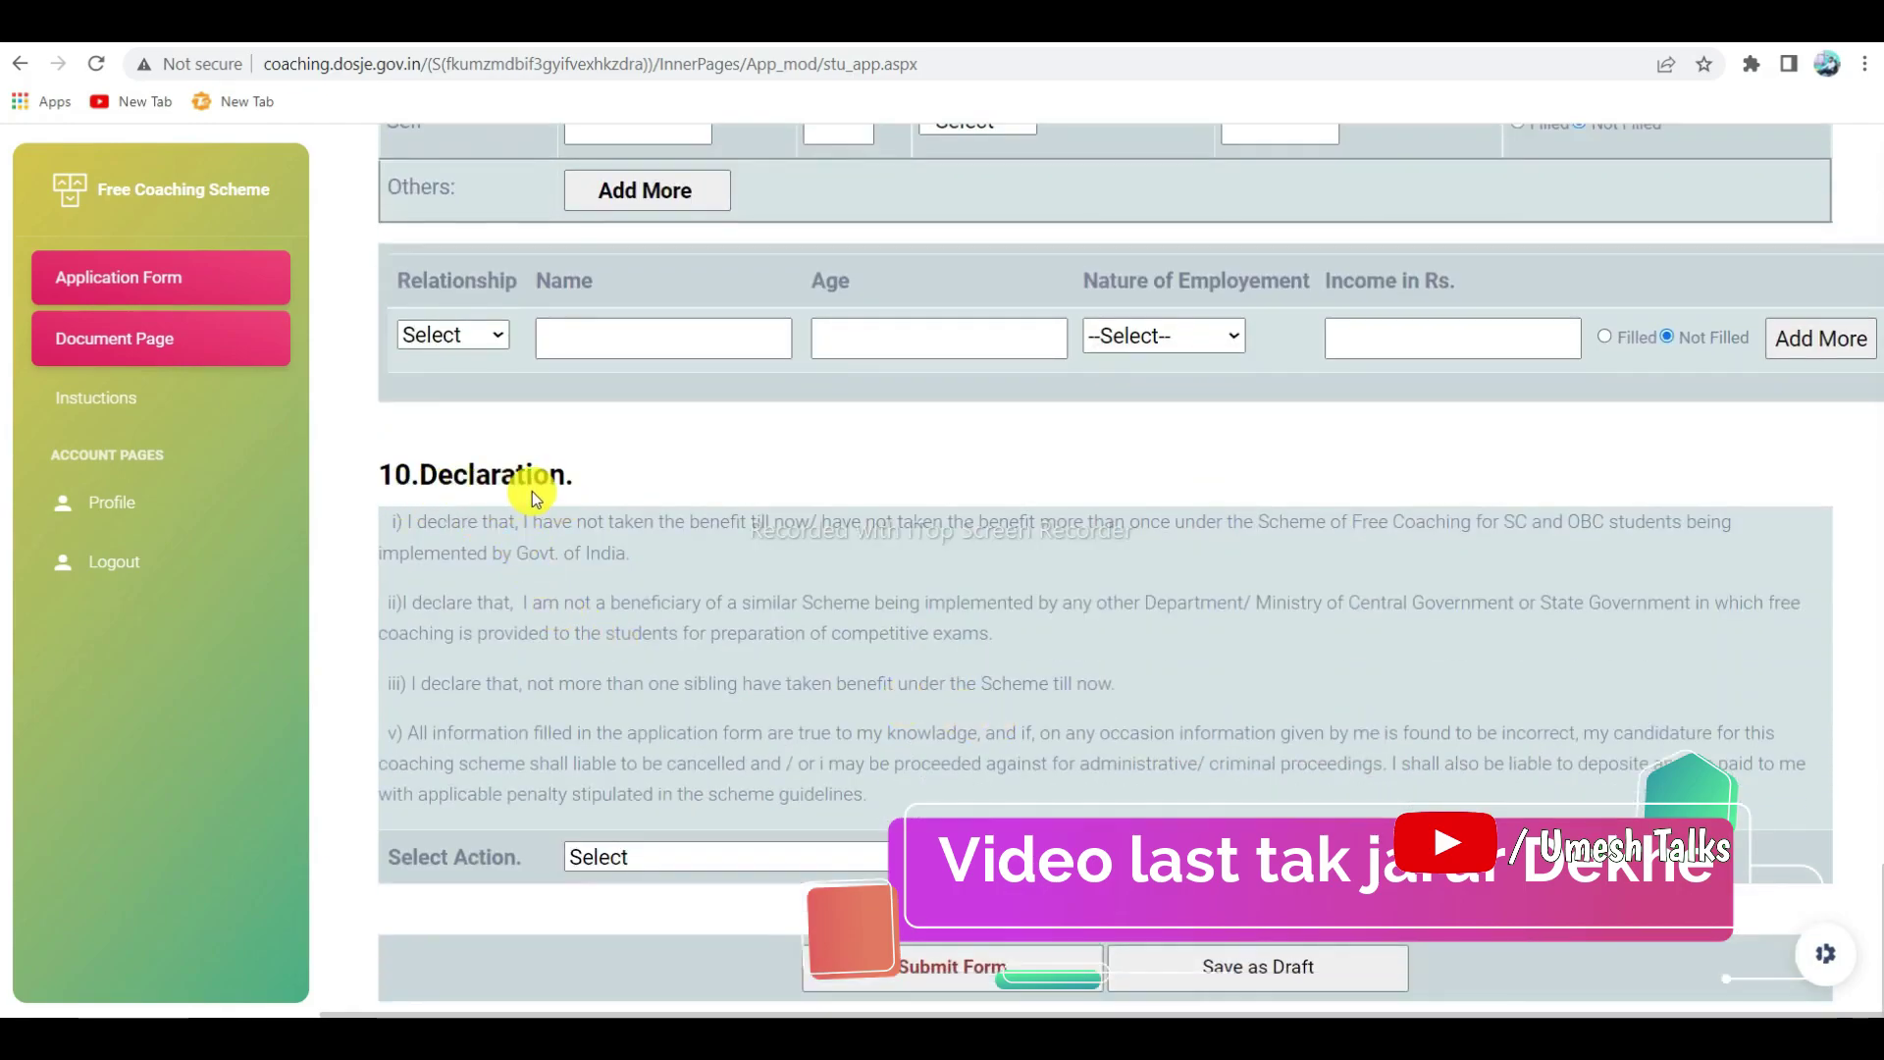
left_click(619, 854)
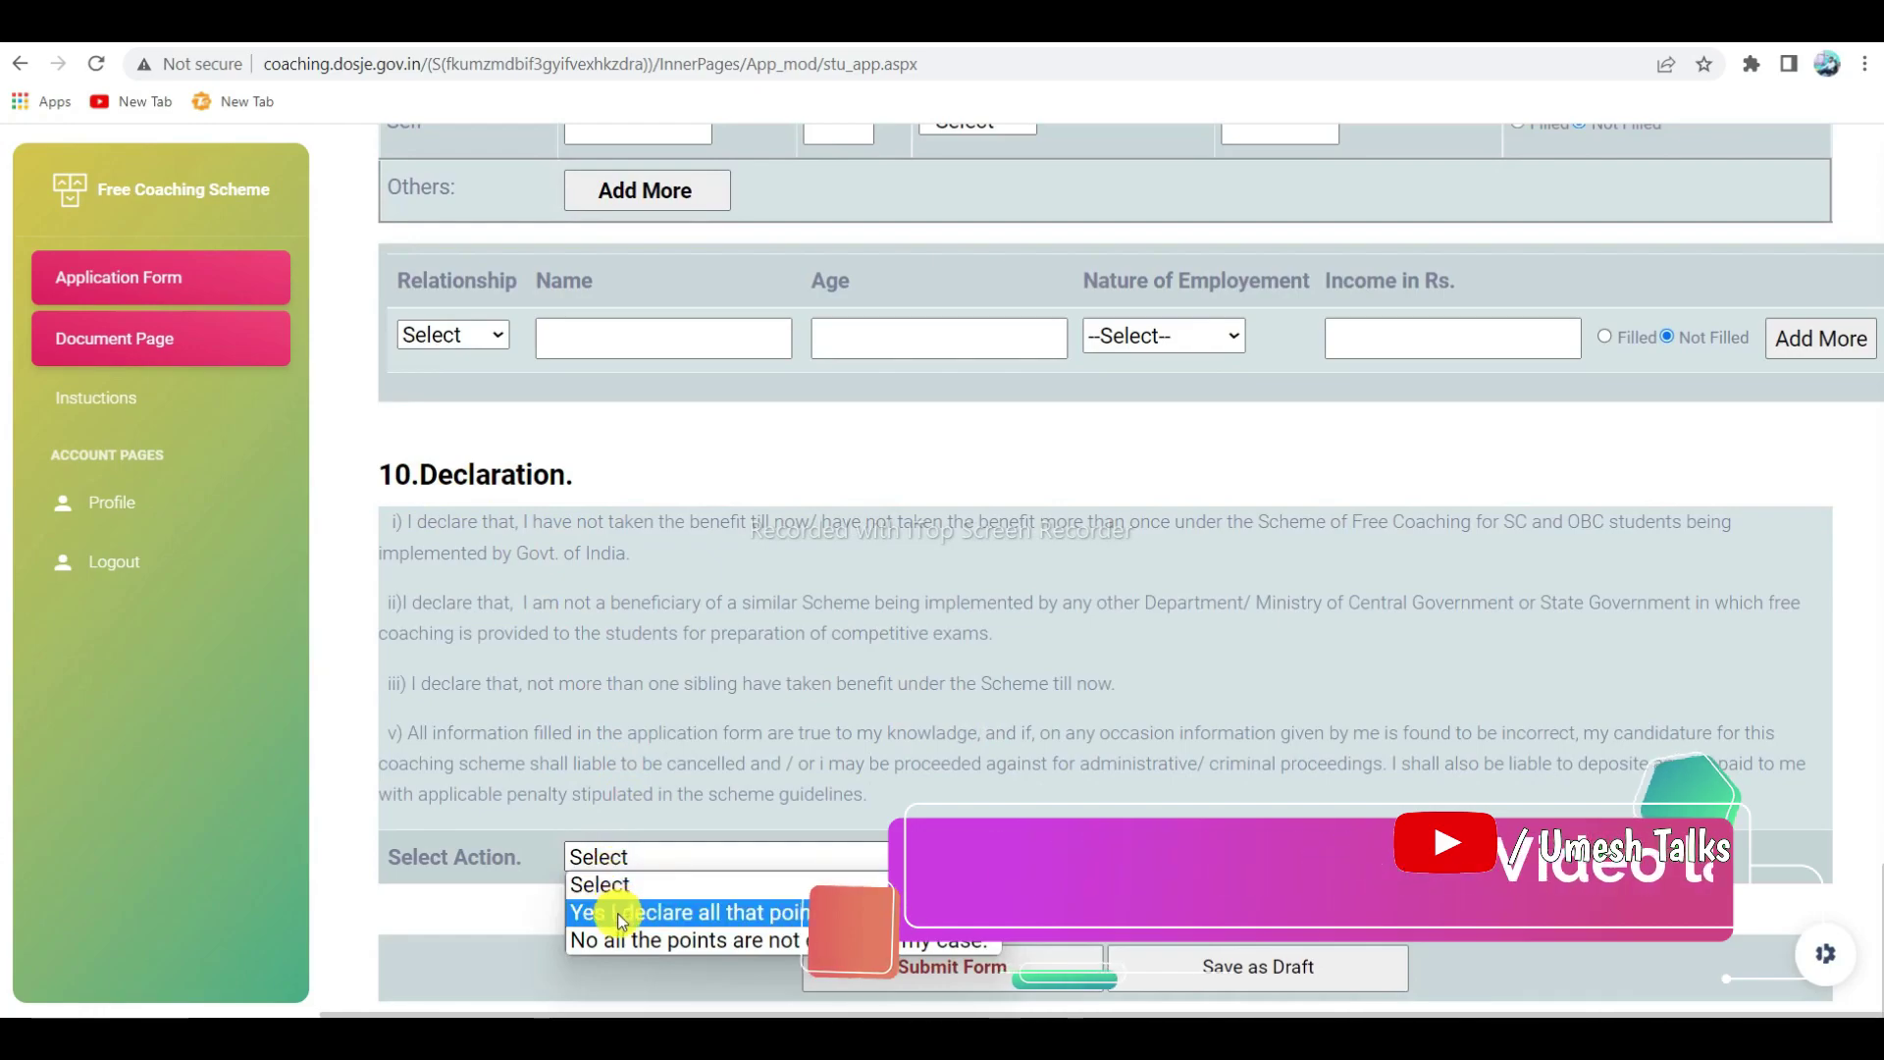
left_click(609, 908)
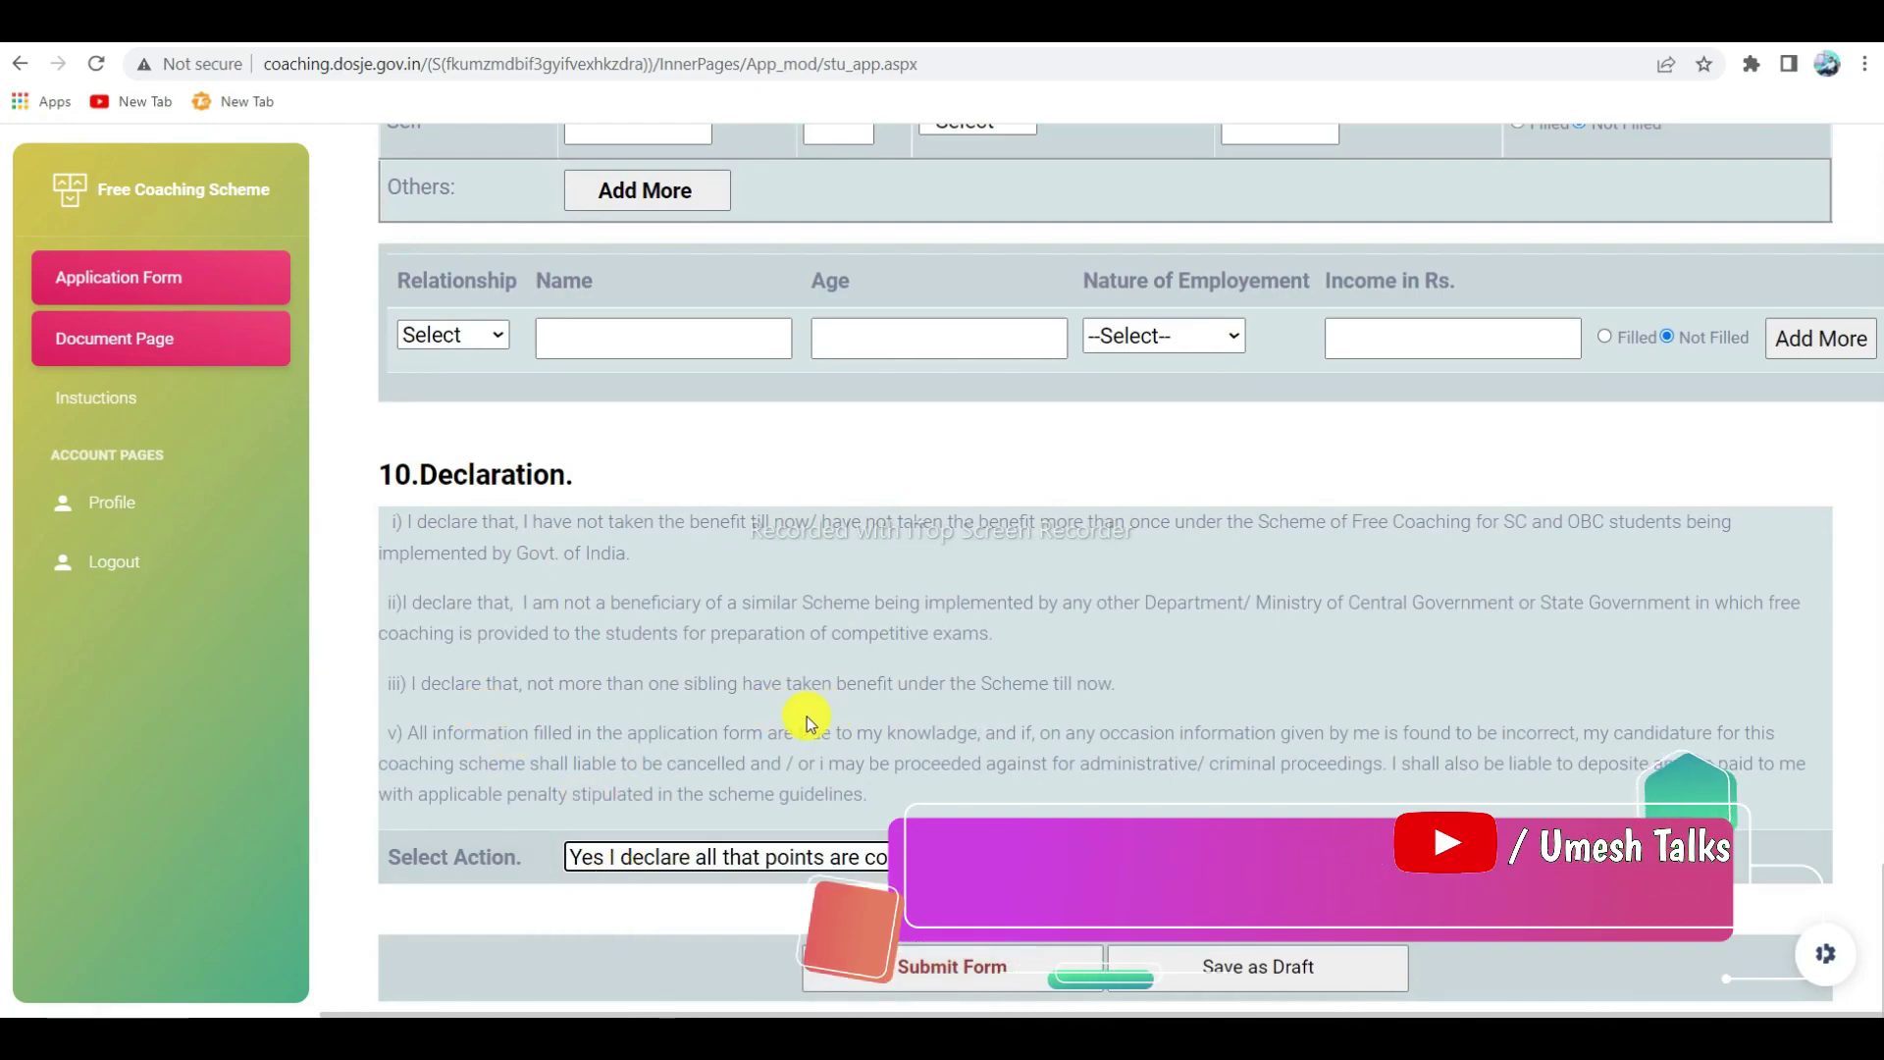
left_click(930, 972)
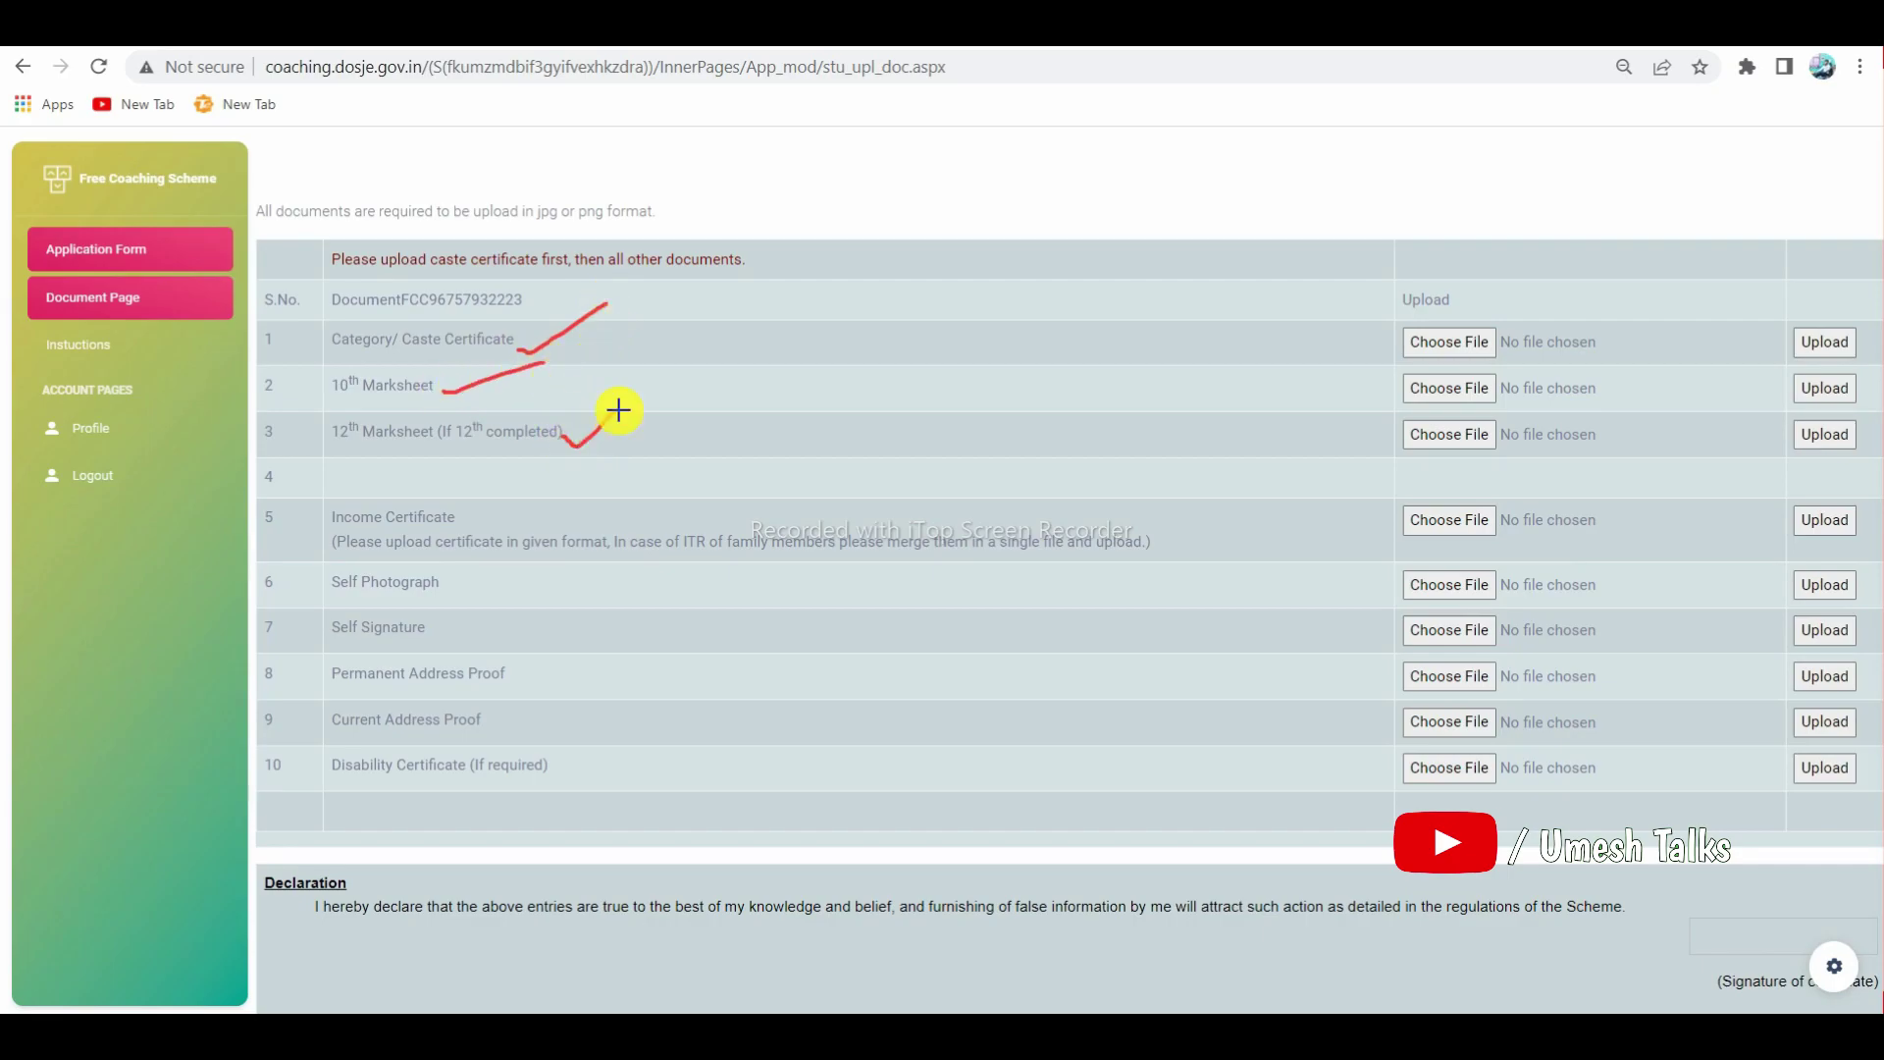
Go through the required documents on the upload page, ticking them off from Income Certificate to Disability Certificate, and view the Declaration below
left_click_drag(462, 524, 552, 494)
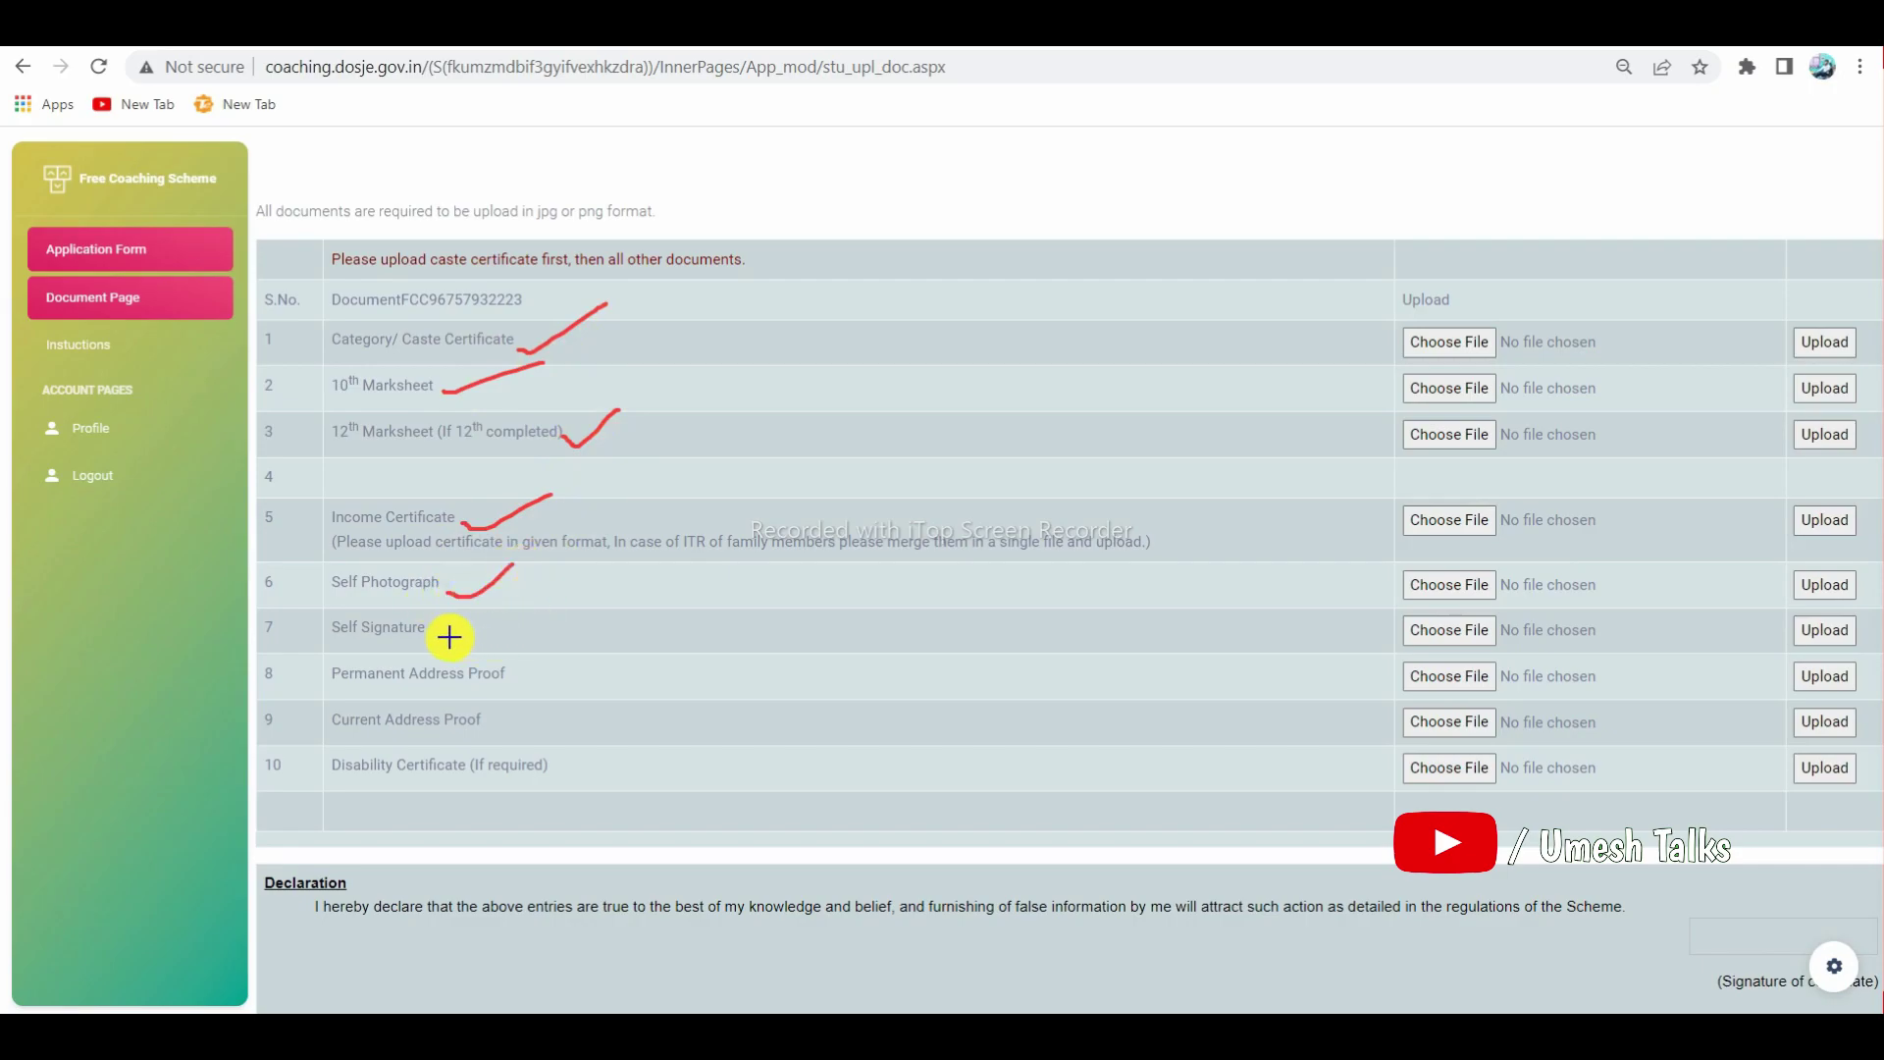
left_click_drag(450, 638, 547, 620)
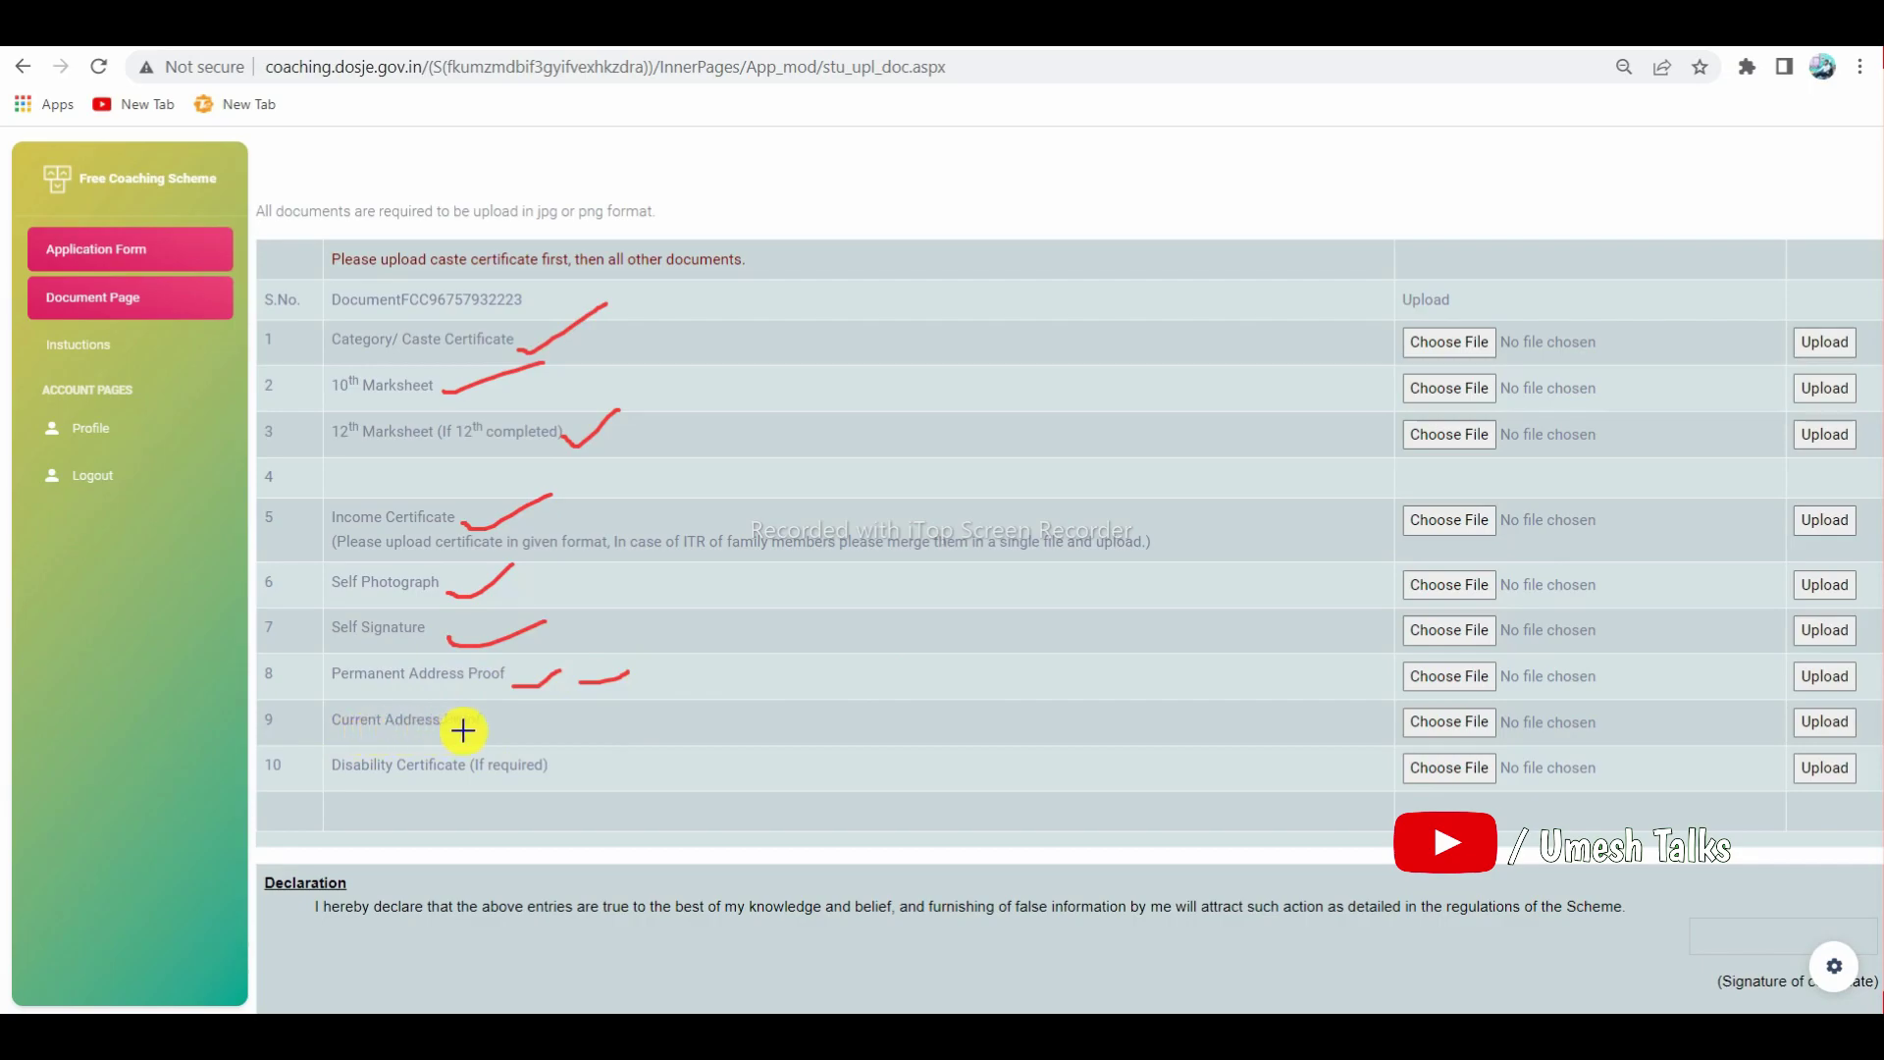
left_click_drag(498, 721, 578, 703)
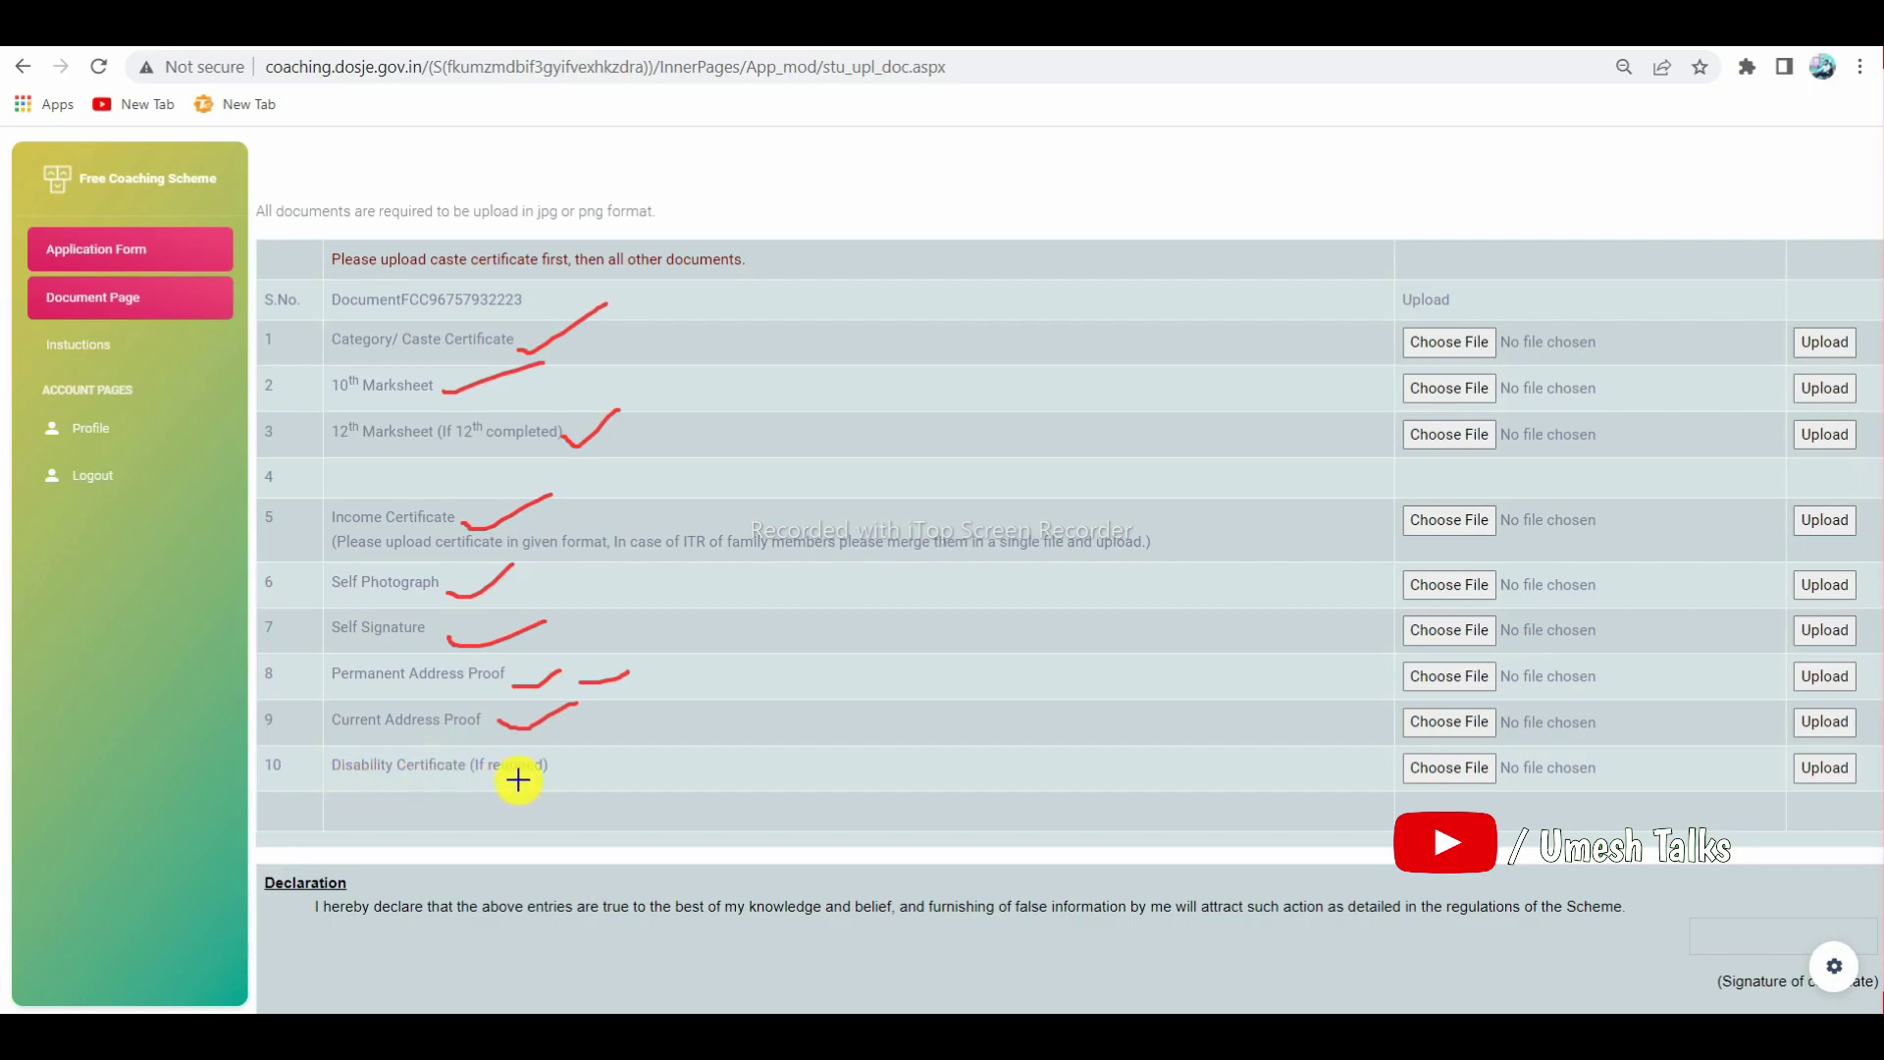
left_click_drag(558, 760, 670, 721)
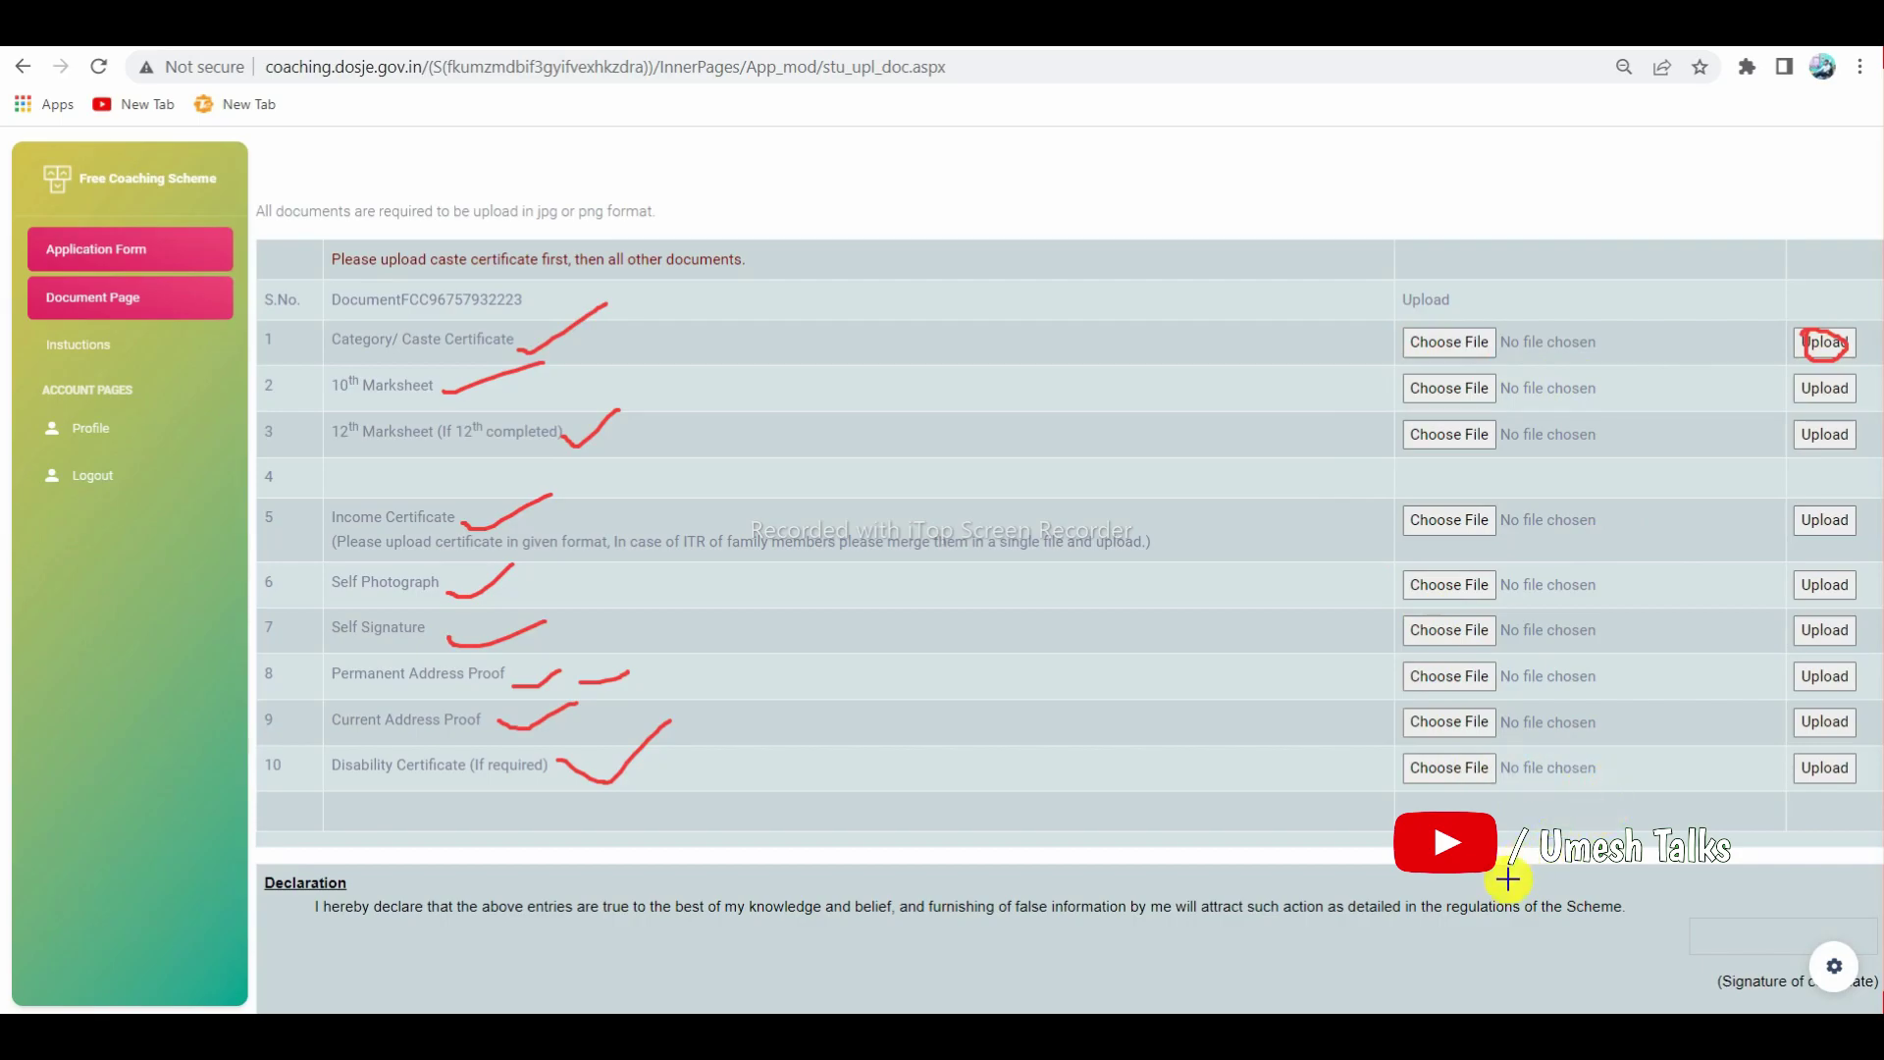
scroll(1236, 883, "down", 1)
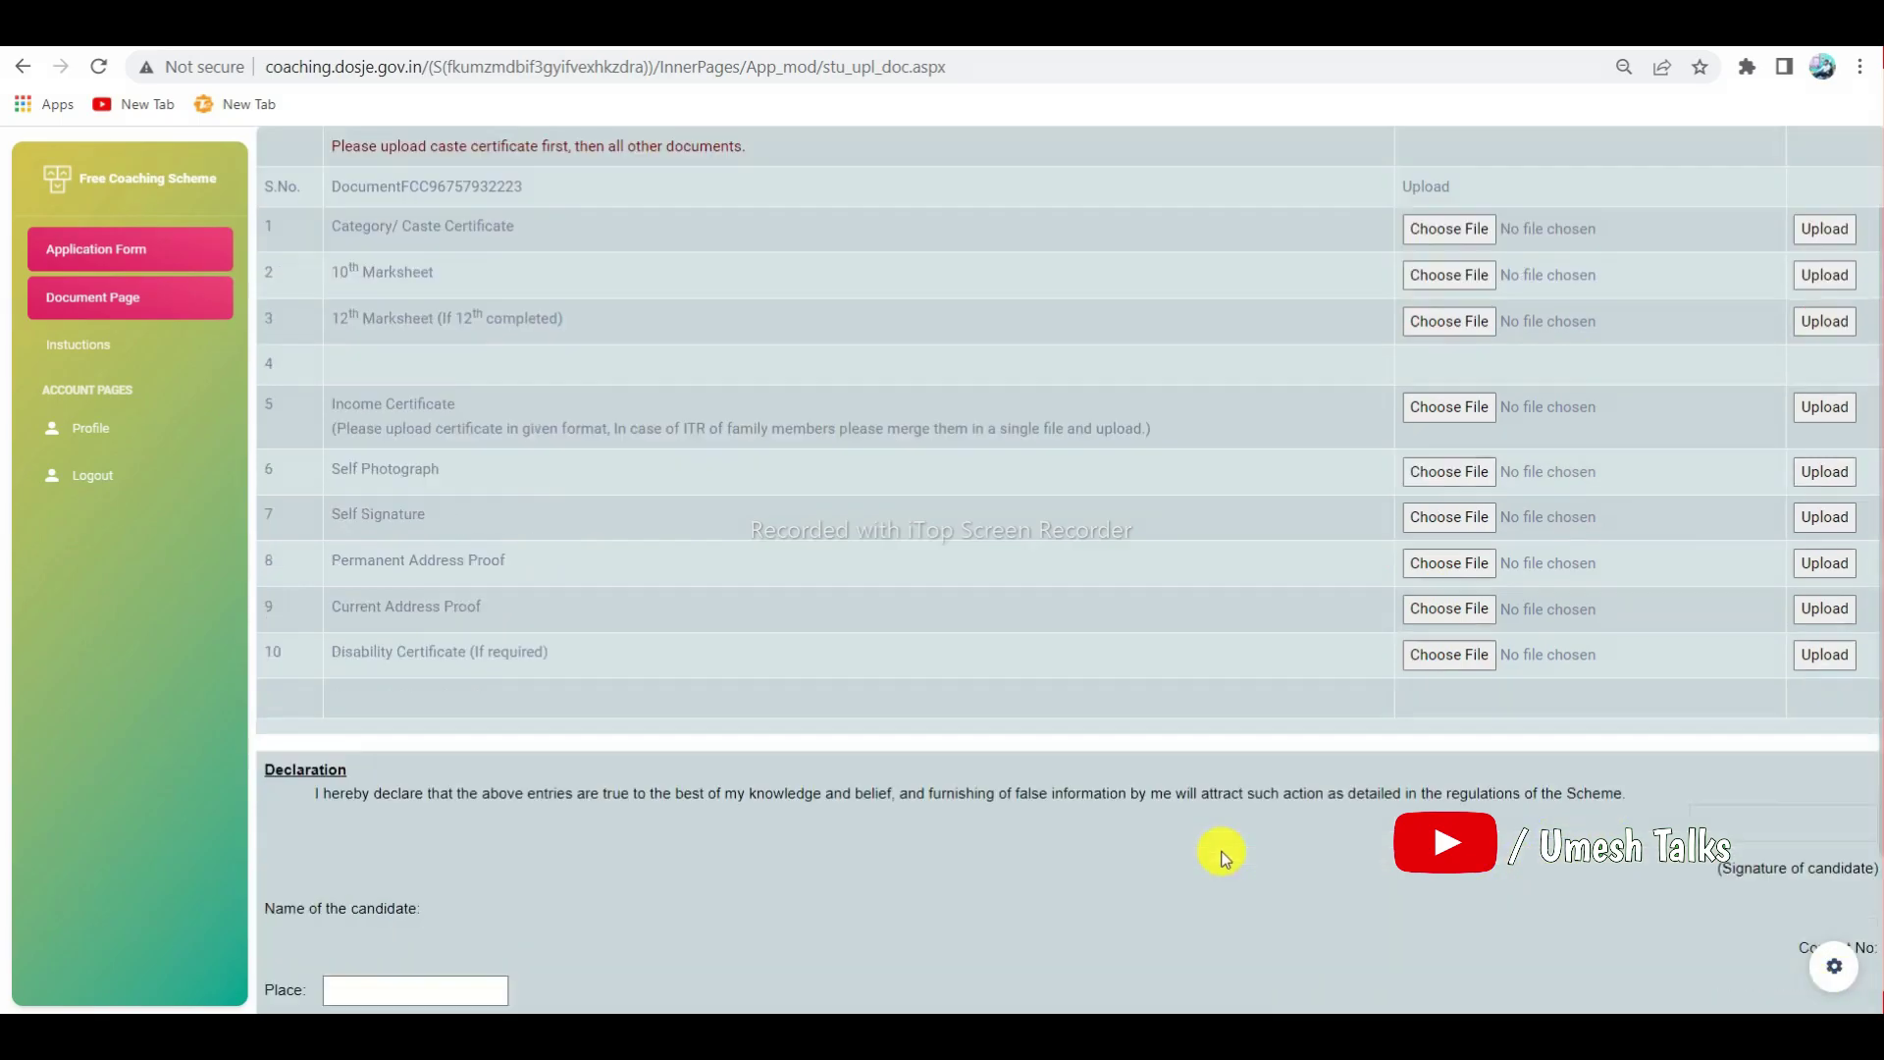